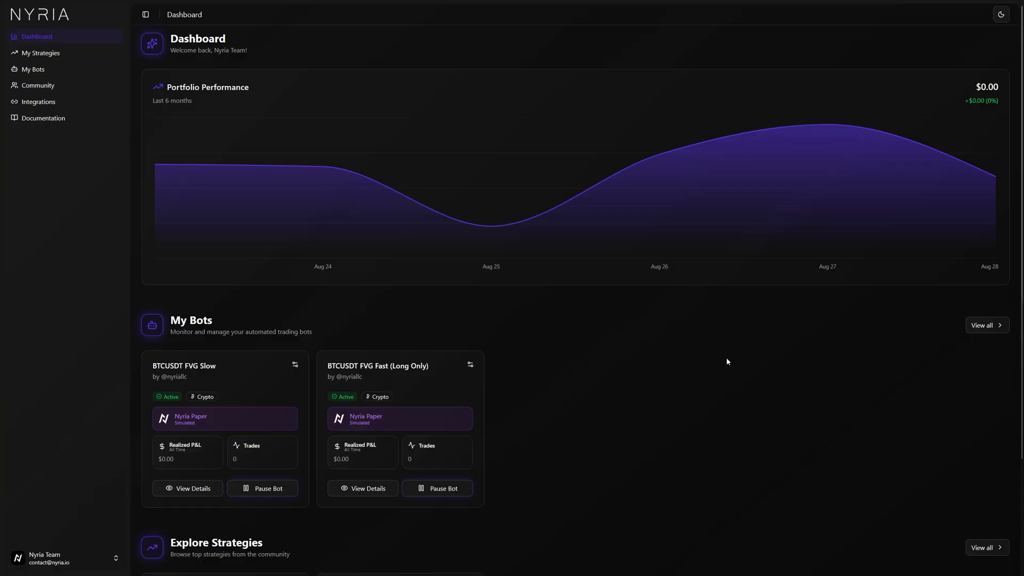
# Open the Integrations page and view the Nyria Paper broker connection details.
pyautogui.click(52, 108)
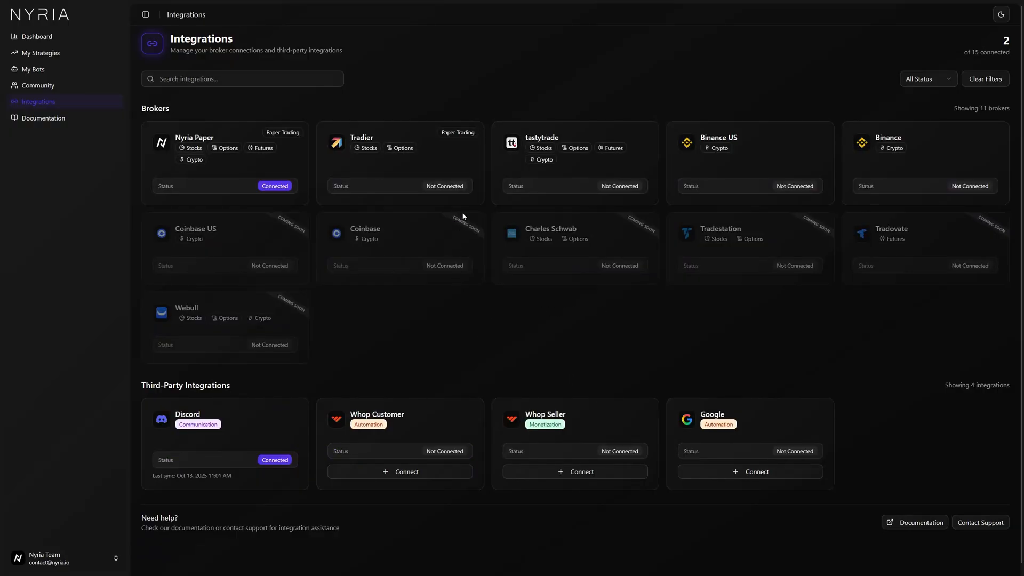
pyautogui.click(244, 188)
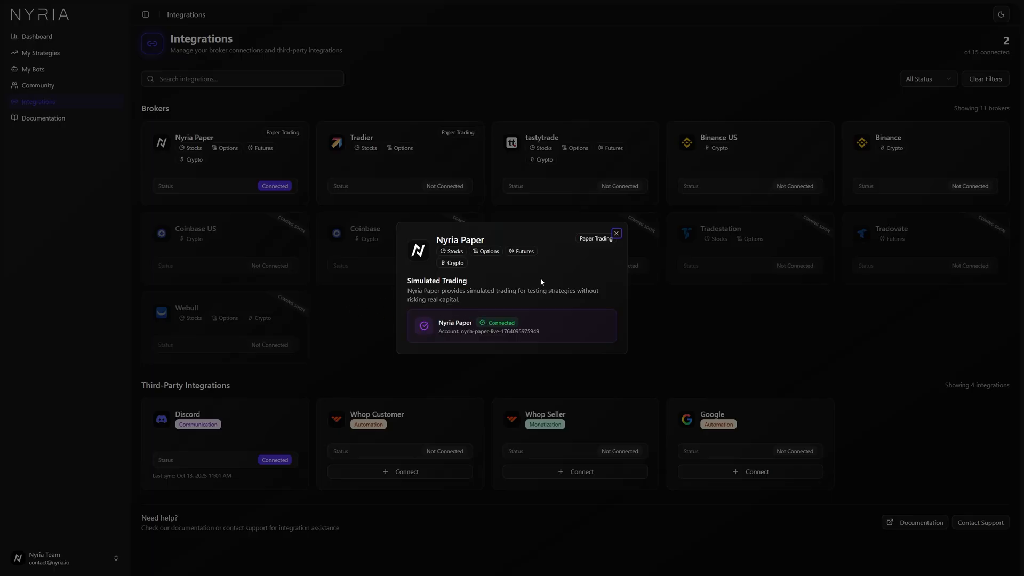
pyautogui.click(616, 233)
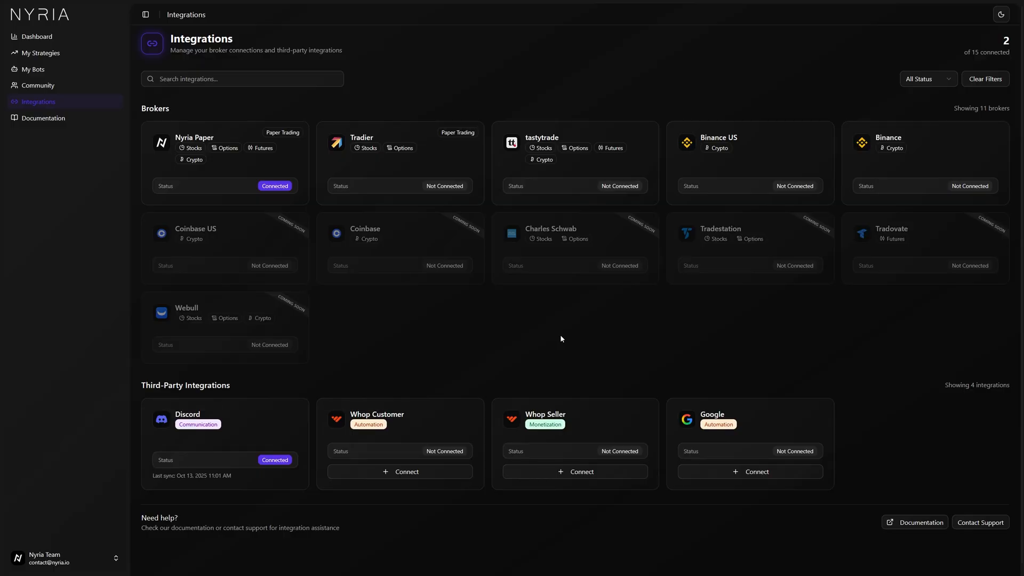
# Start a new strategy named TradingView Debit Spread Test with Tradingview as the signal source and continue.
pyautogui.click(63, 59)
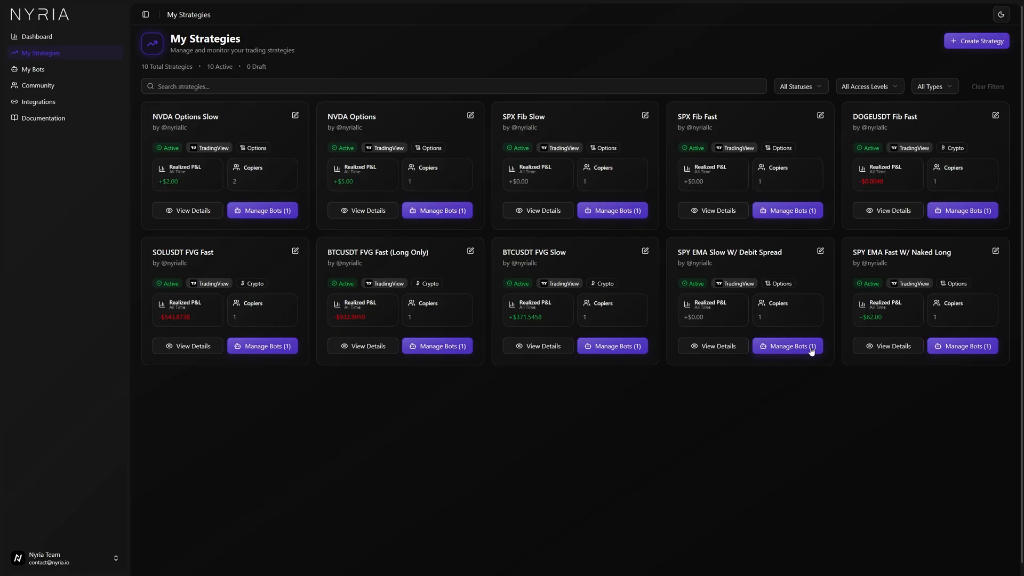
pyautogui.click(953, 47)
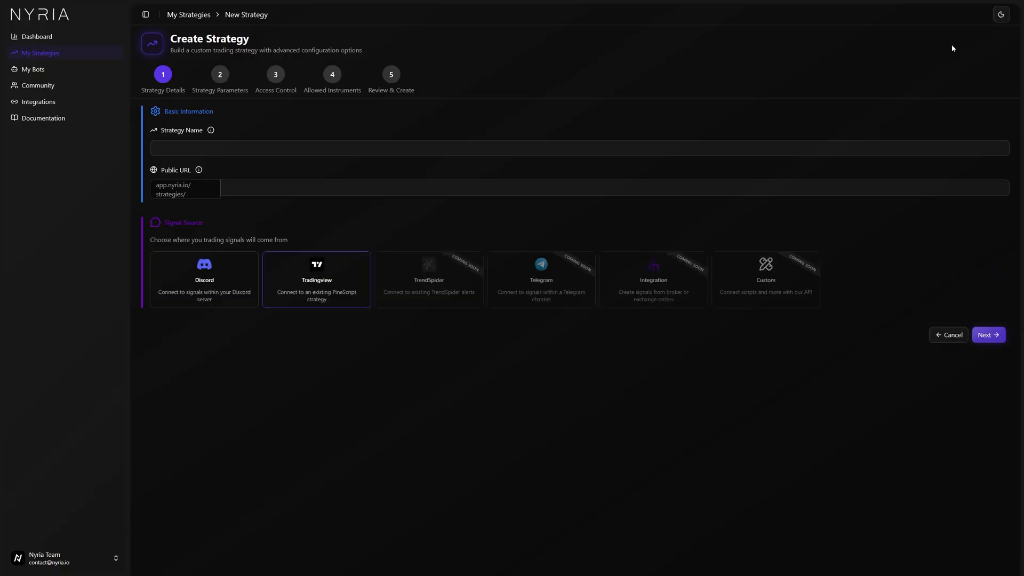
pyautogui.click(681, 154)
pyautogui.write('TradingV')
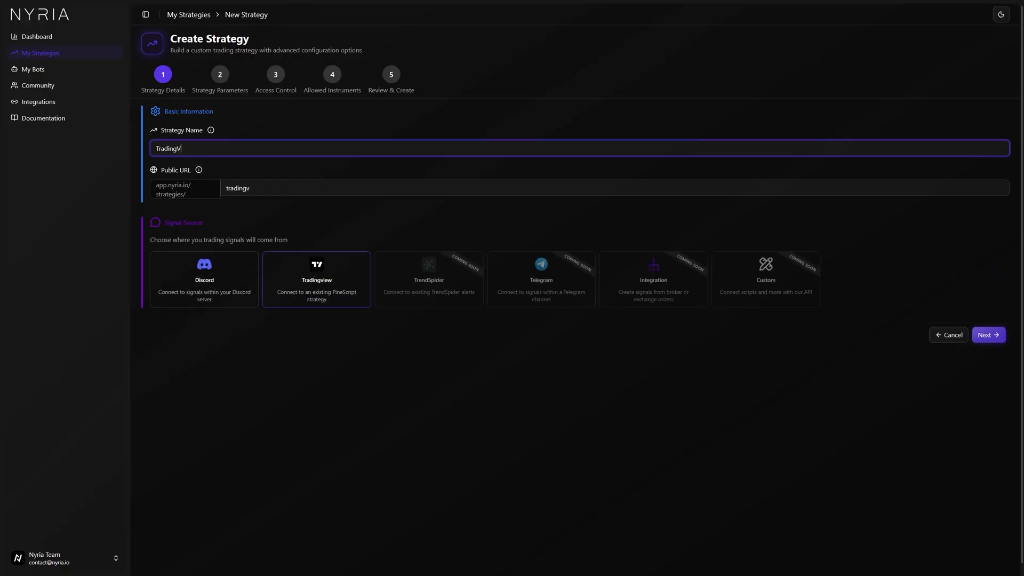
pyautogui.write('iew Debit Spread Test')
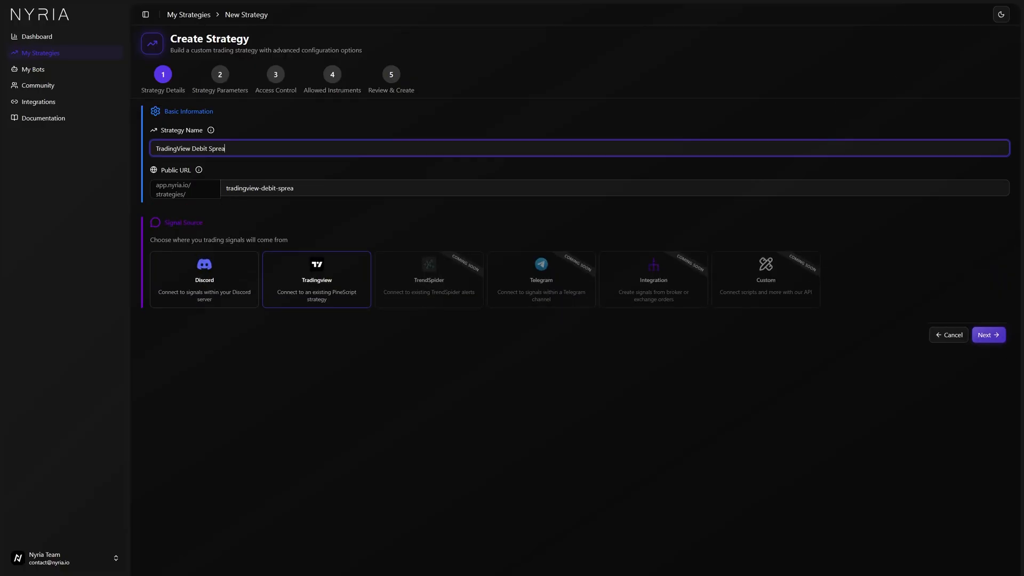
pyautogui.press('Tab')
pyautogui.click(330, 289)
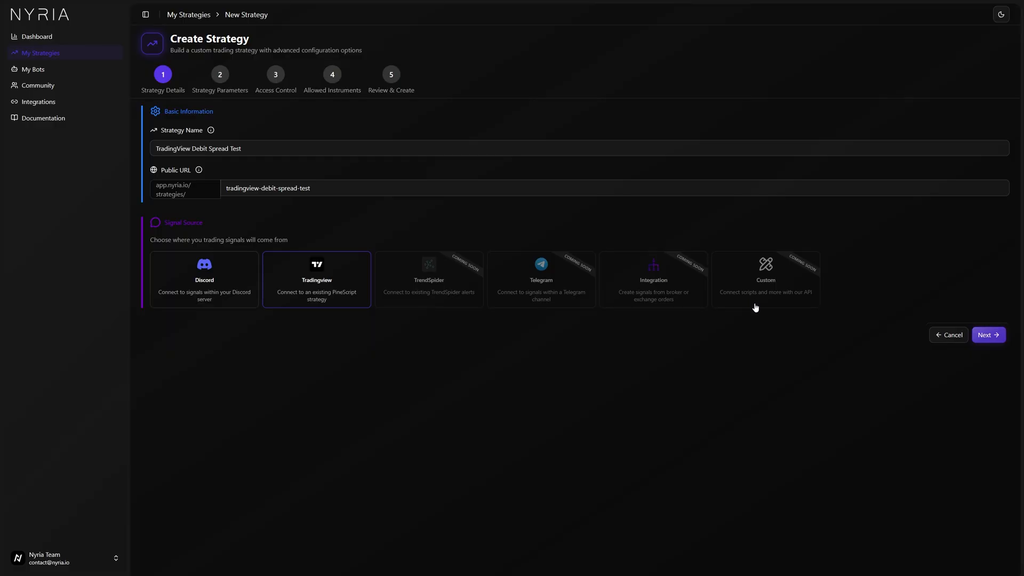
pyautogui.click(989, 335)
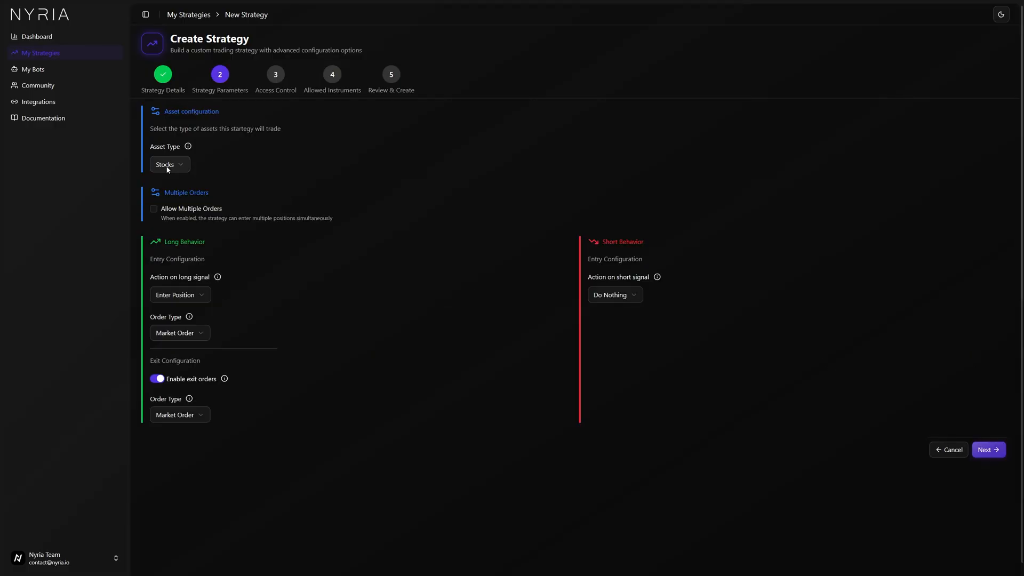
# Set the asset type to Options and the action on short signal to Enter Position.
pyautogui.click(167, 168)
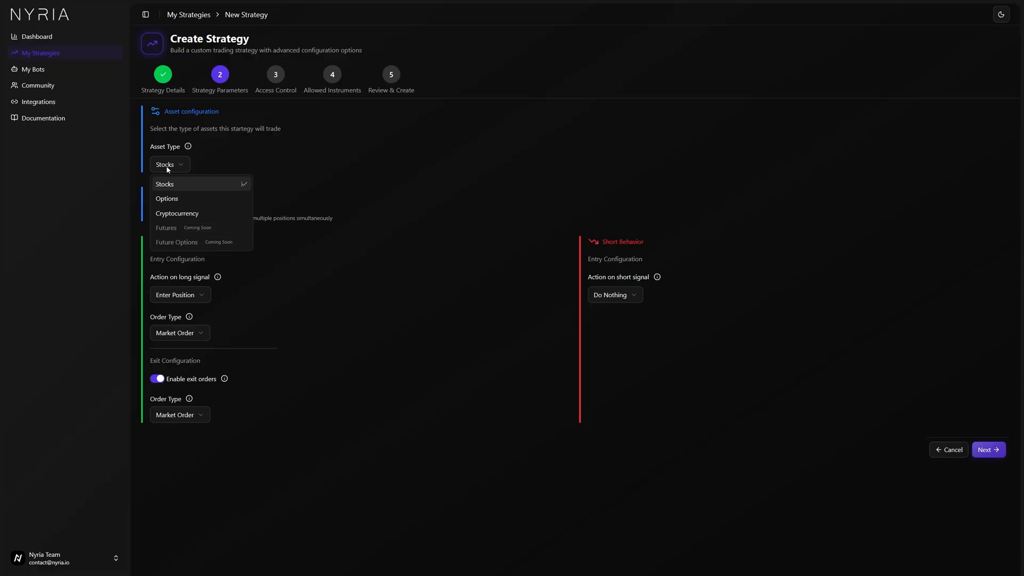
pyautogui.click(167, 200)
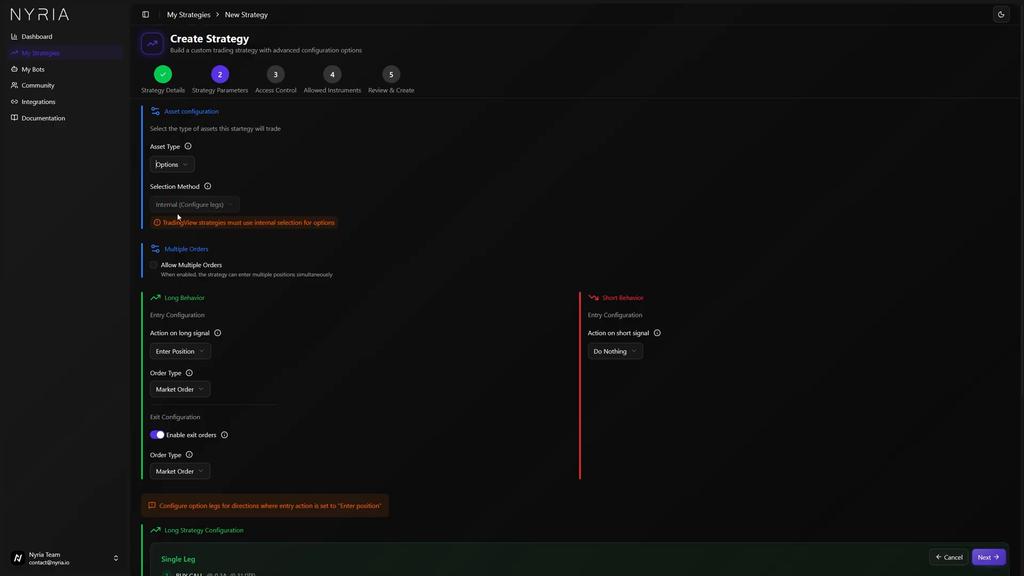
pyautogui.scroll(-2, 201, 258)
pyautogui.scroll(-2, 226, 248)
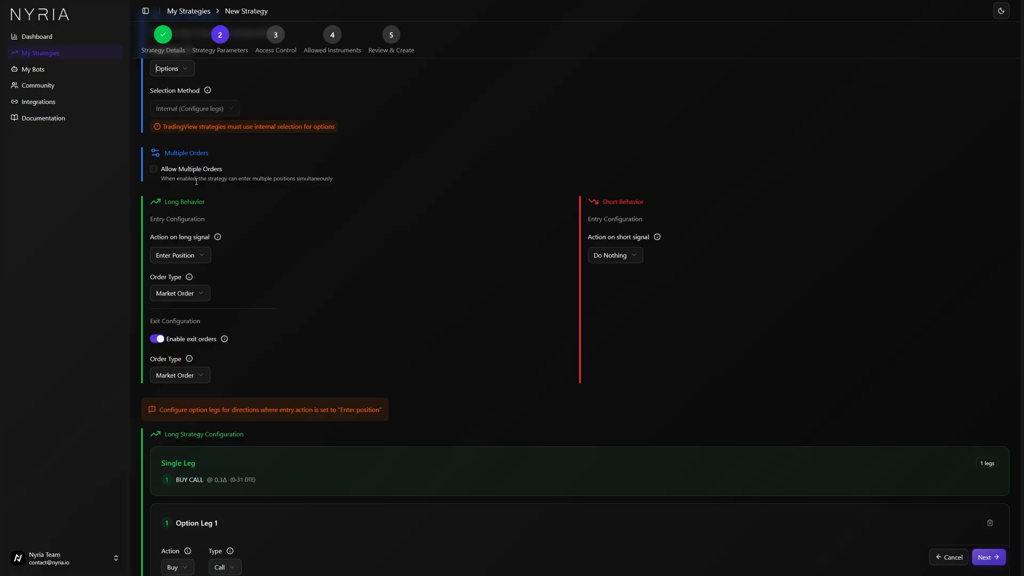
pyautogui.scroll(-1, 313, 306)
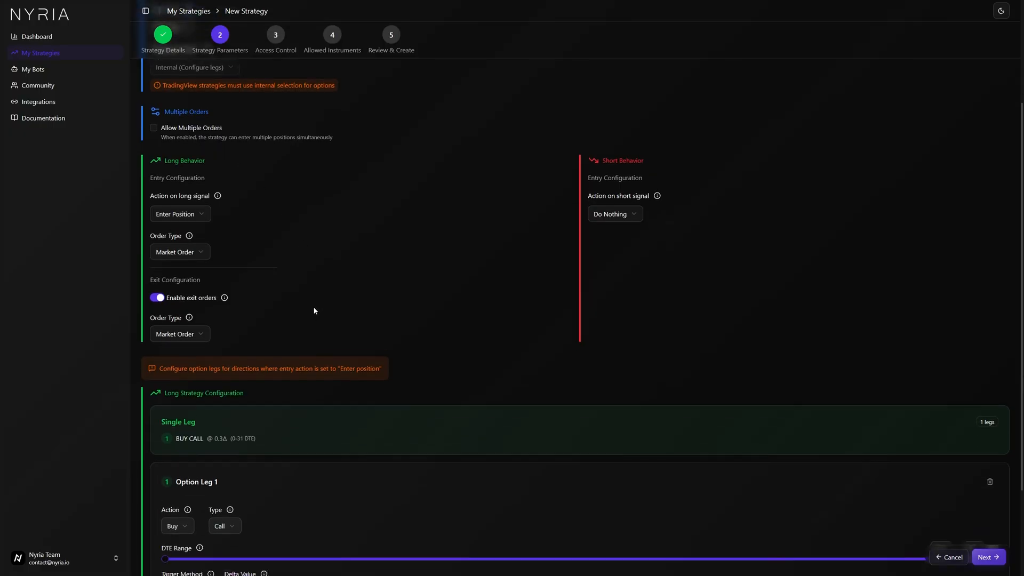
pyautogui.click(623, 211)
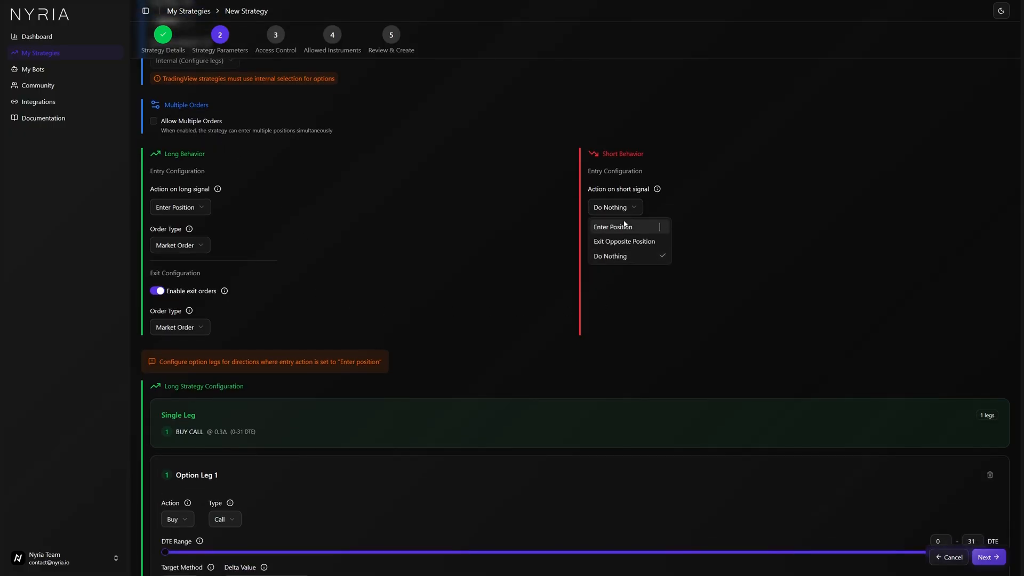
pyautogui.click(626, 226)
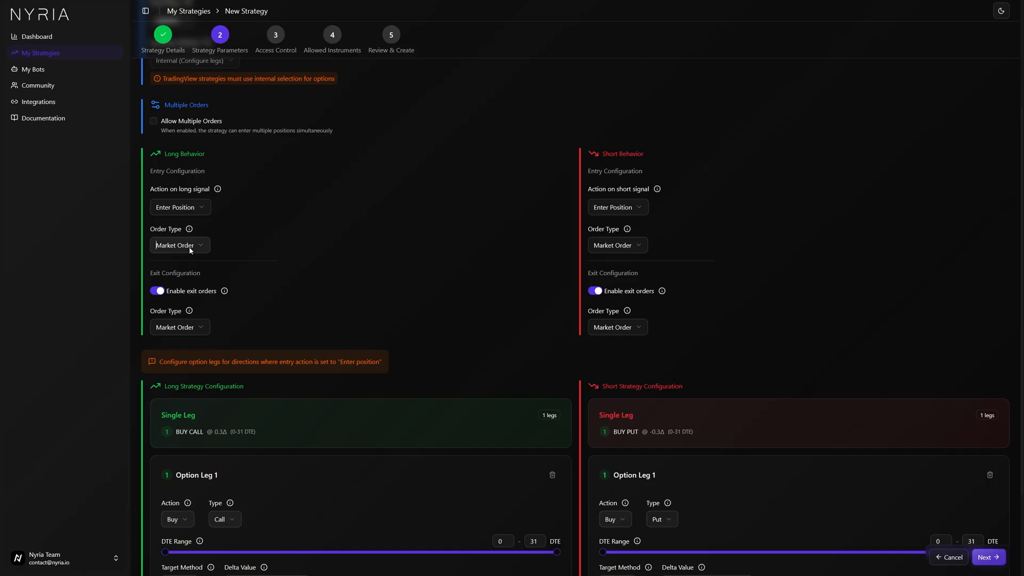
pyautogui.click(632, 248)
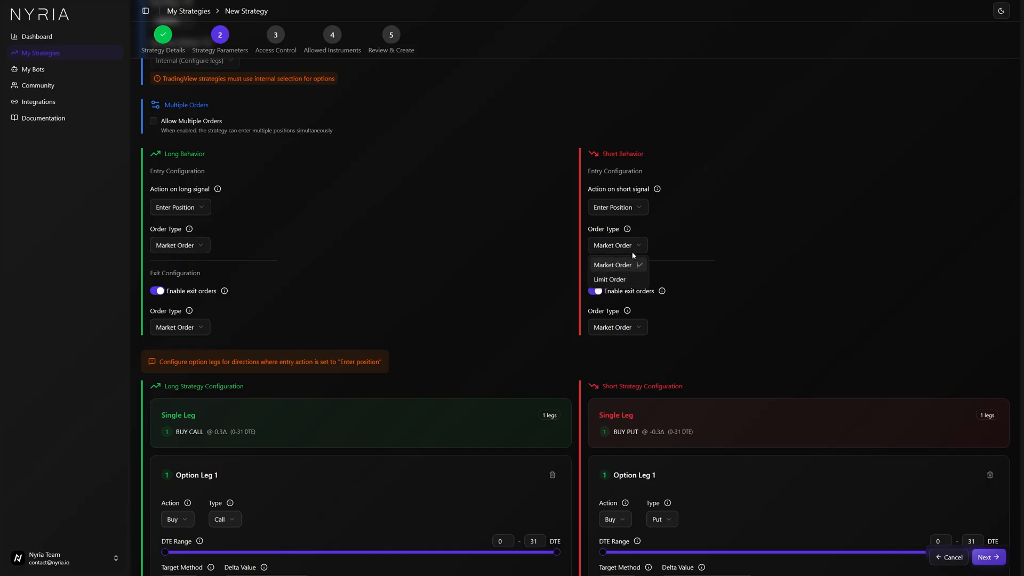
pyautogui.click(617, 278)
pyautogui.click(680, 245)
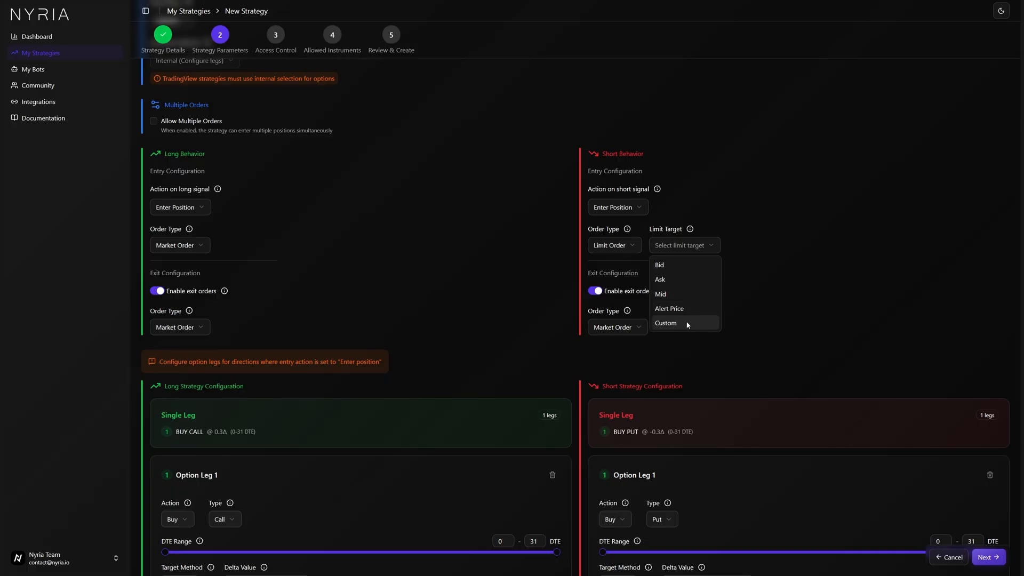
pyautogui.click(610, 246)
pyautogui.click(608, 262)
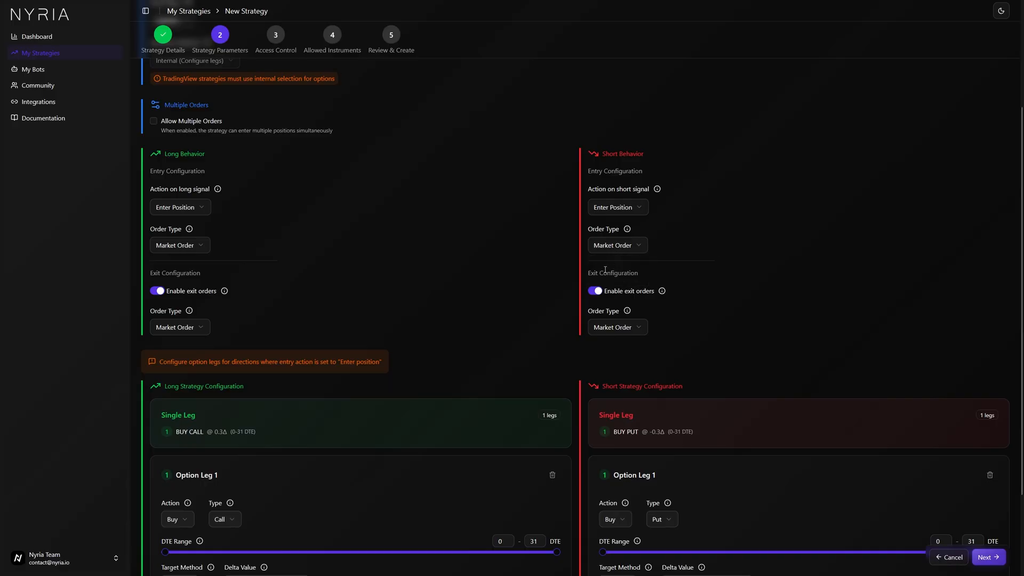
# Set the long option leg's DTE range to 1–3 days.
pyautogui.scroll(-2, 367, 306)
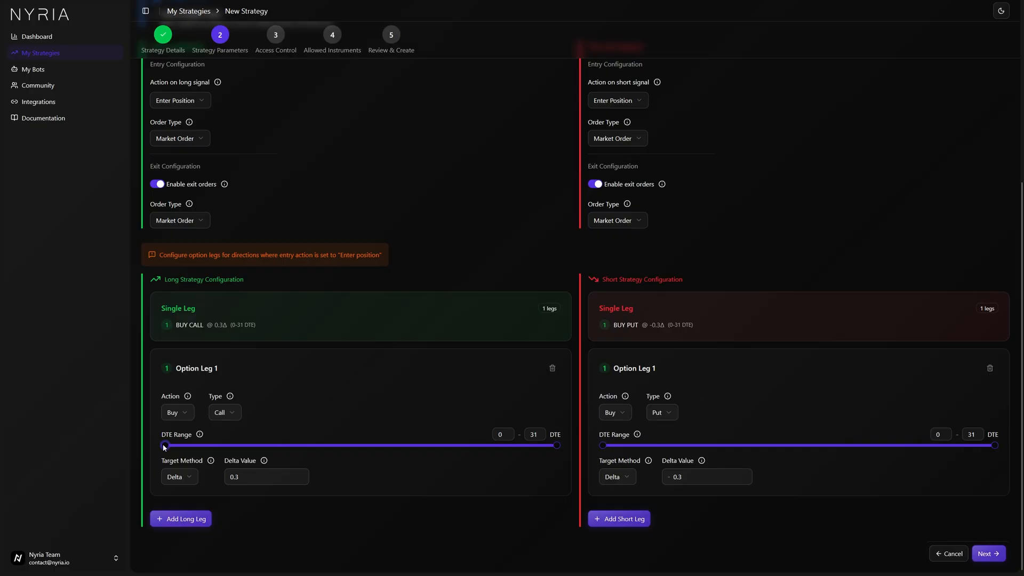
pyautogui.moveTo(165, 446); pyautogui.dragTo(168, 446)
pyautogui.moveTo(557, 445); pyautogui.dragTo(203, 446)
pyautogui.click(499, 435)
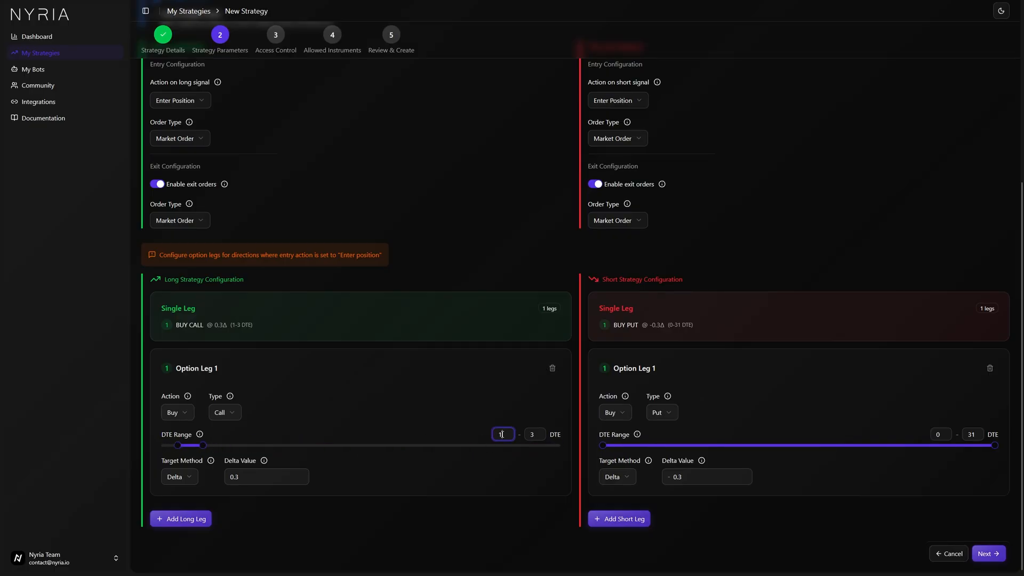
# Set the short option leg's DTE range to 1–3 days.
pyautogui.click(939, 434)
pyautogui.write('1')
pyautogui.click(964, 433)
pyautogui.write('4')
pyautogui.press('BackSpace')
pyautogui.write('3')
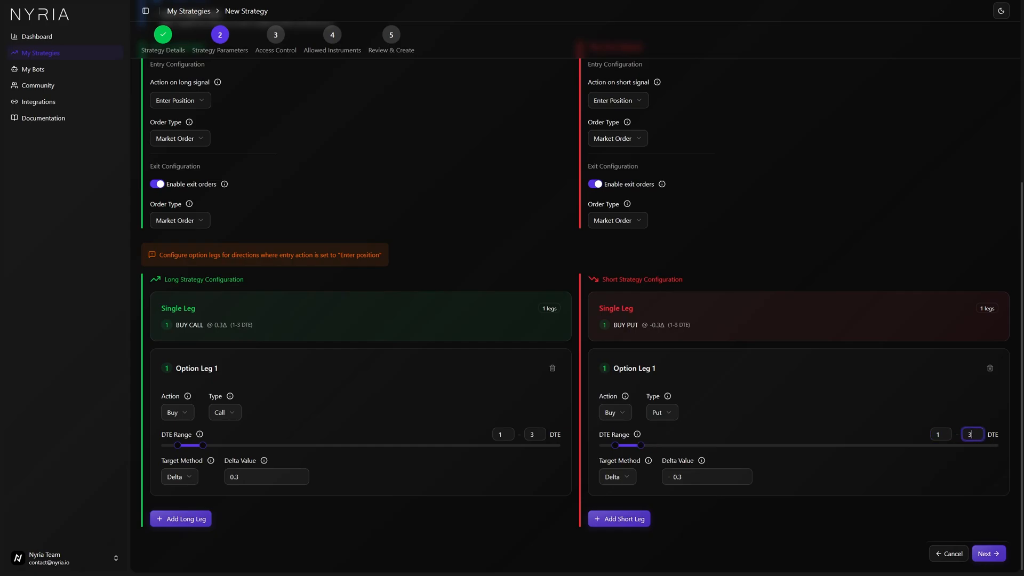
# Add a second leg to the long strategy configuration.
pyautogui.click(854, 392)
pyautogui.click(203, 526)
pyautogui.scroll(-3, 427, 454)
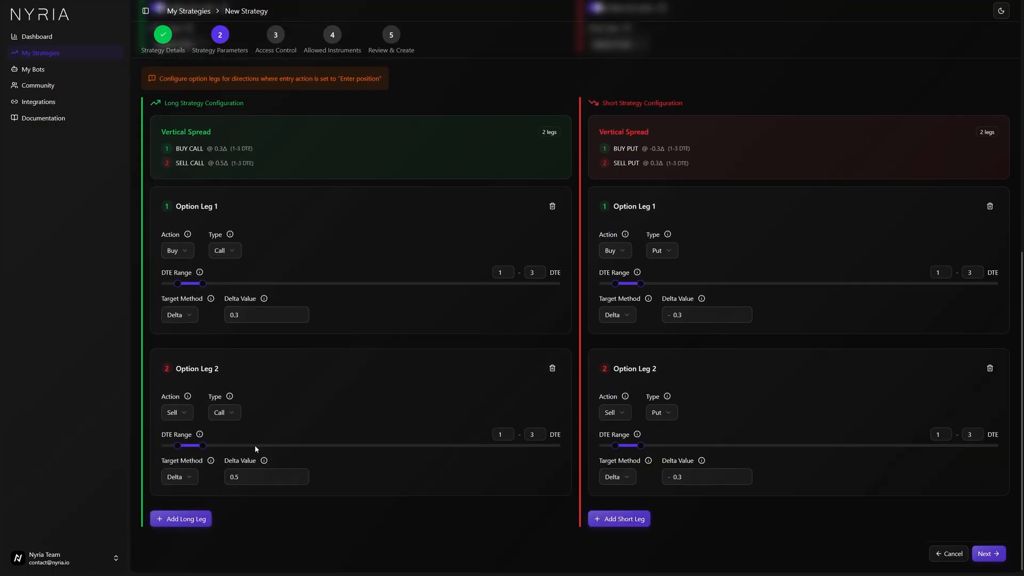
# Set long leg 2's target method to Strike Offset with Leg 1 as the reference leg.
pyautogui.click(169, 418)
pyautogui.click(312, 382)
pyautogui.click(191, 478)
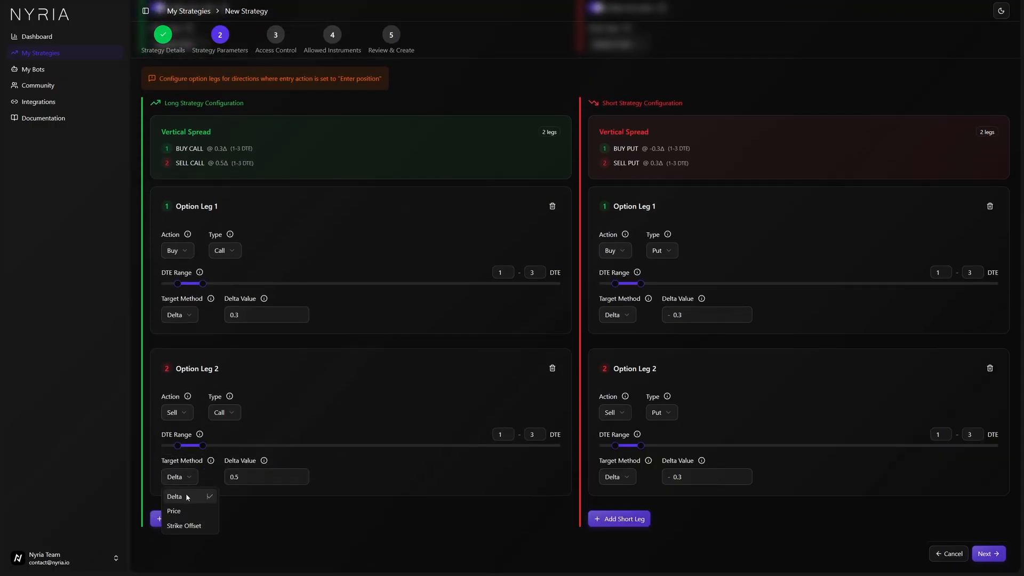
pyautogui.click(194, 526)
pyautogui.click(258, 471)
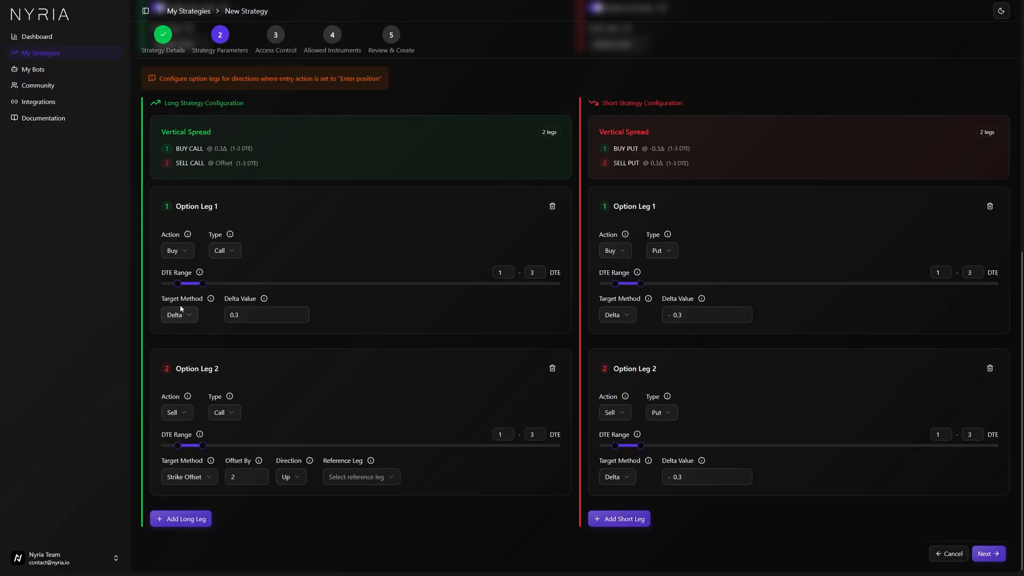
pyautogui.click(357, 477)
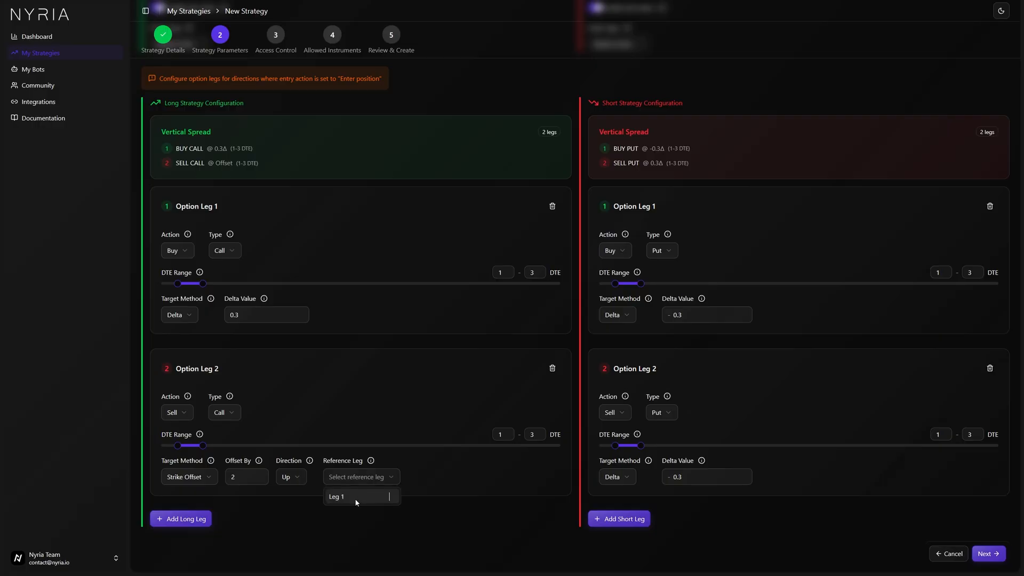
pyautogui.click(335, 492)
# Set short leg 2 to Strike Offset by 2 strikes, direction Down, referencing Leg 1.
pyautogui.scroll(-1, 321, 488)
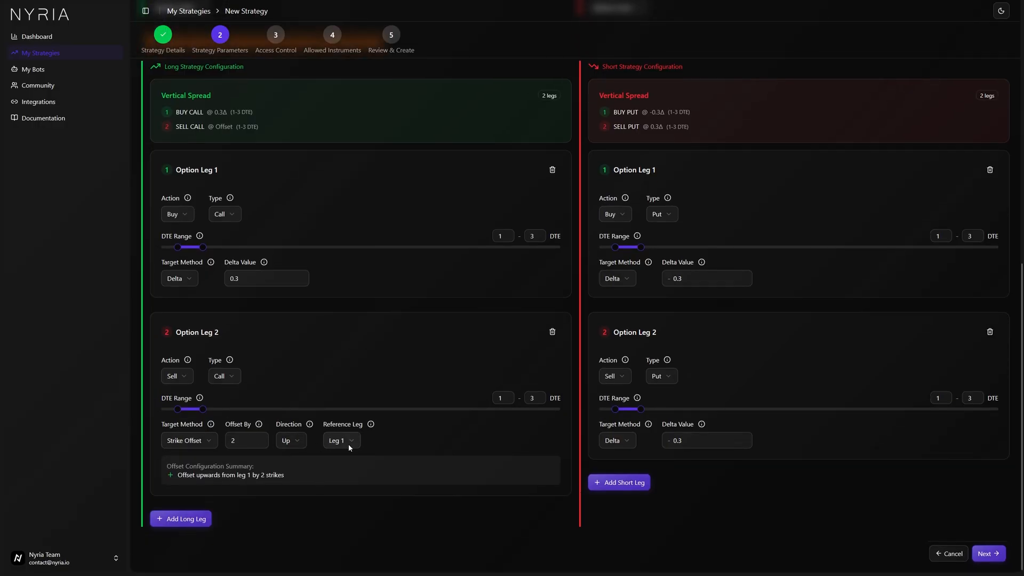
pyautogui.click(627, 441)
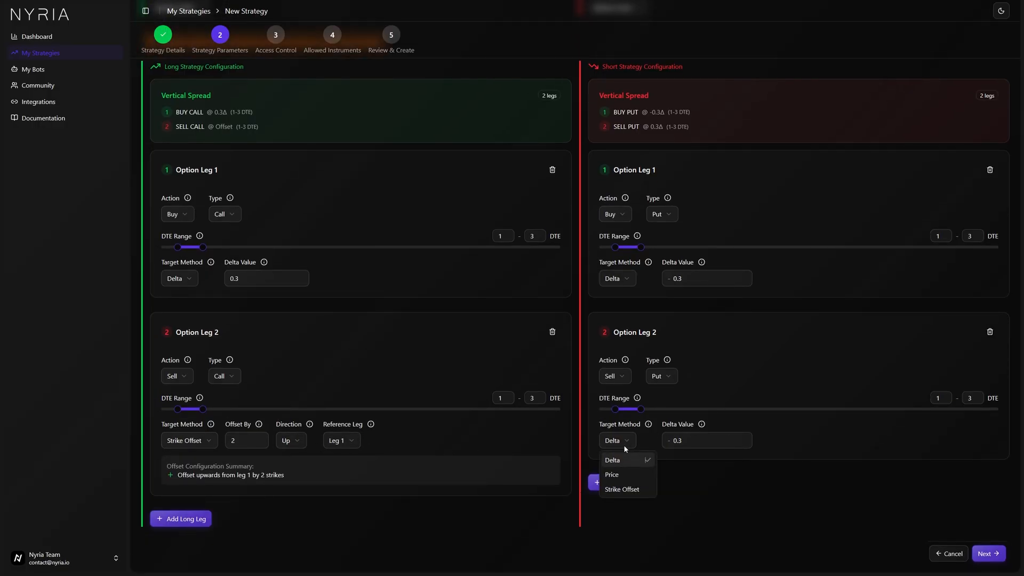
pyautogui.click(620, 492)
pyautogui.press('Tab')
pyautogui.write('2')
pyautogui.click(728, 440)
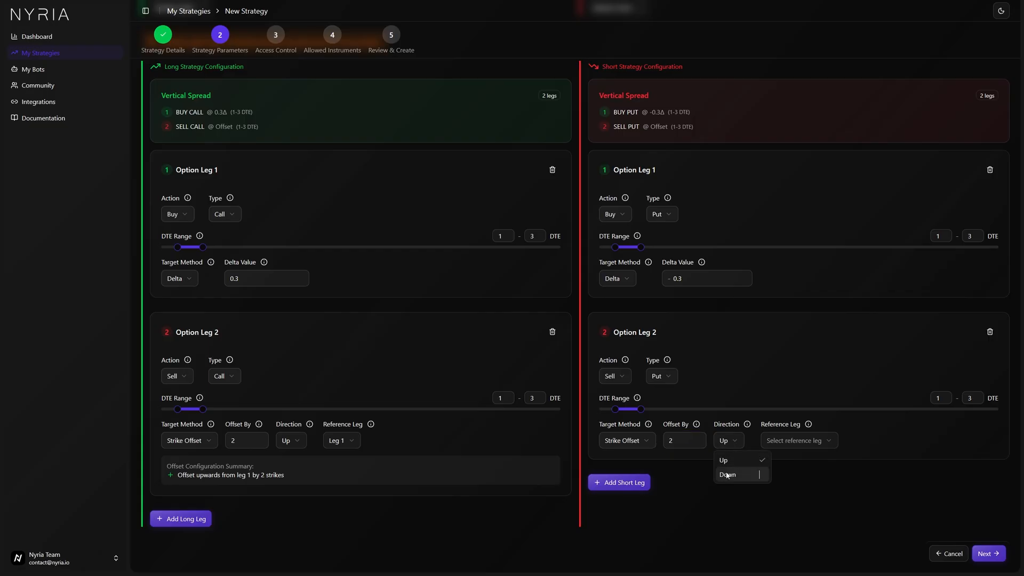
pyautogui.click(728, 474)
pyautogui.click(785, 440)
pyautogui.click(779, 465)
# Review the configured option legs and continue to the access control step.
pyautogui.scroll(4, 524, 417)
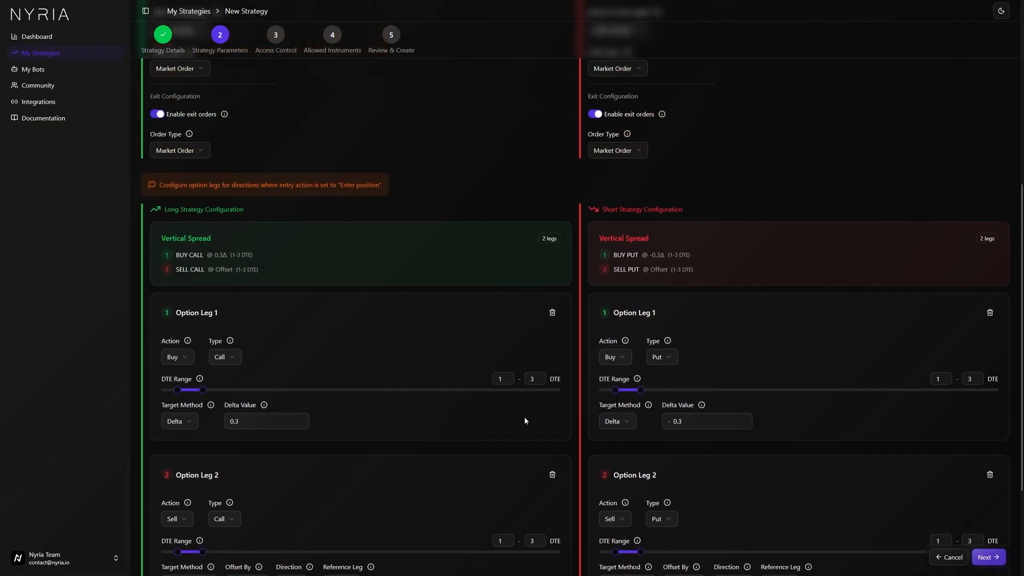
pyautogui.scroll(-4, 553, 414)
pyautogui.scroll(7, 721, 509)
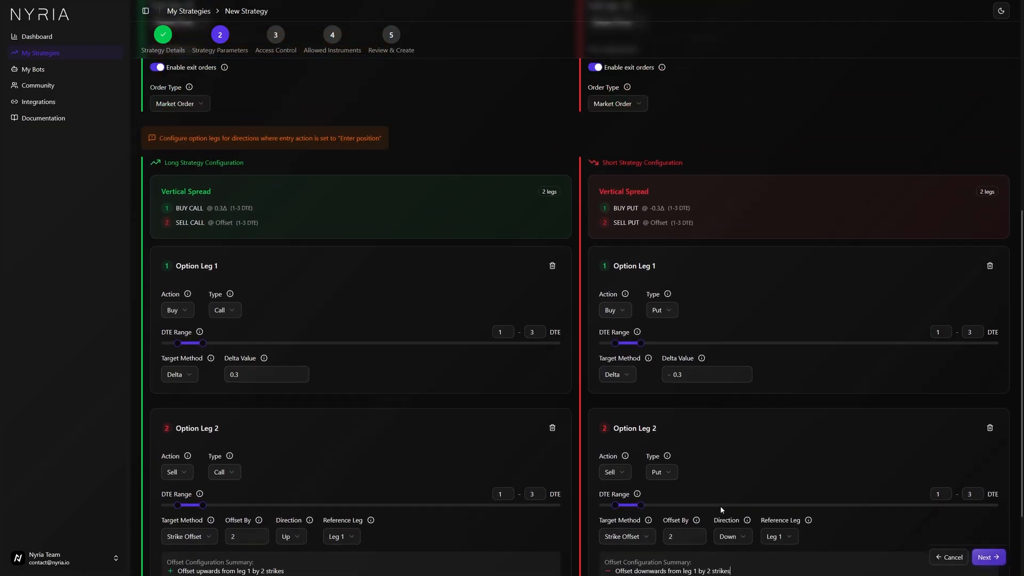
pyautogui.scroll(-7, 681, 455)
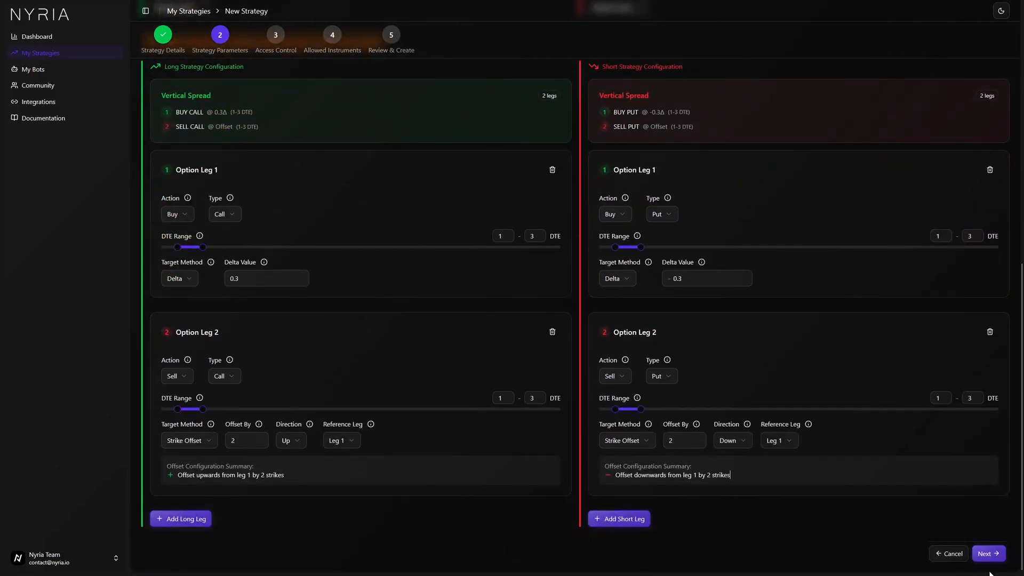
pyautogui.click(990, 555)
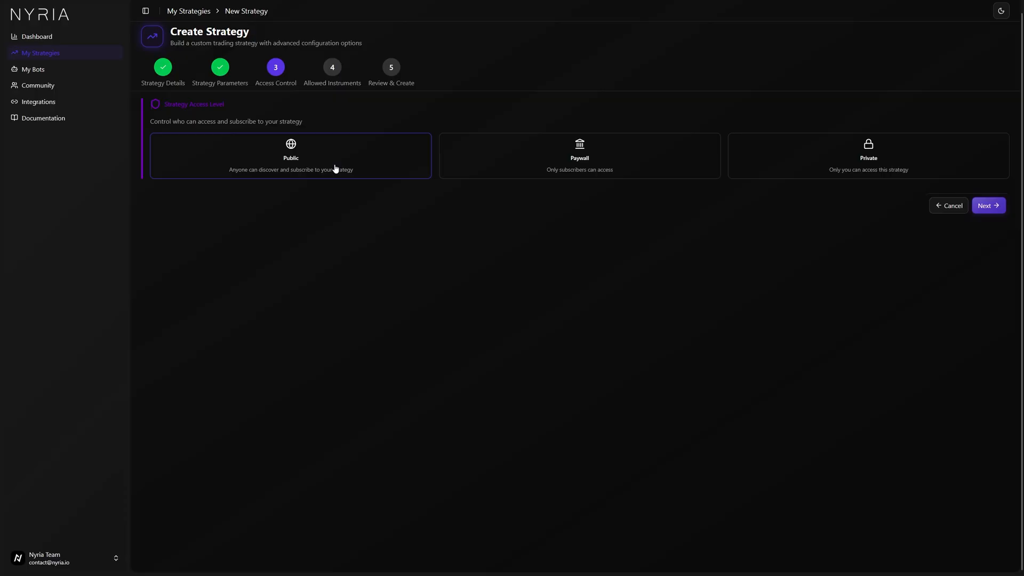
# Choose Paywall access, then open and close the Whop API key connection dialog.
pyautogui.click(523, 160)
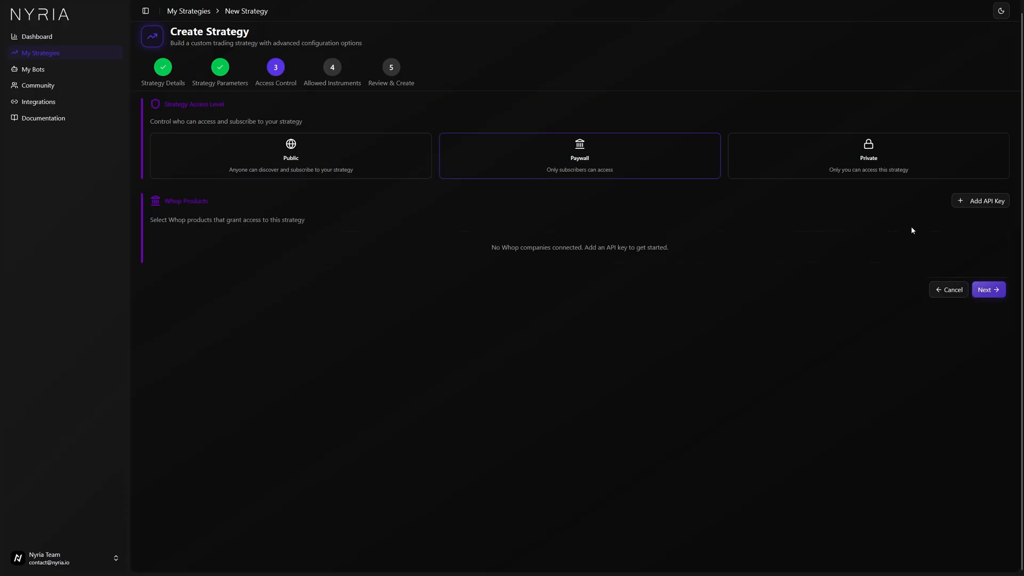
pyautogui.click(980, 201)
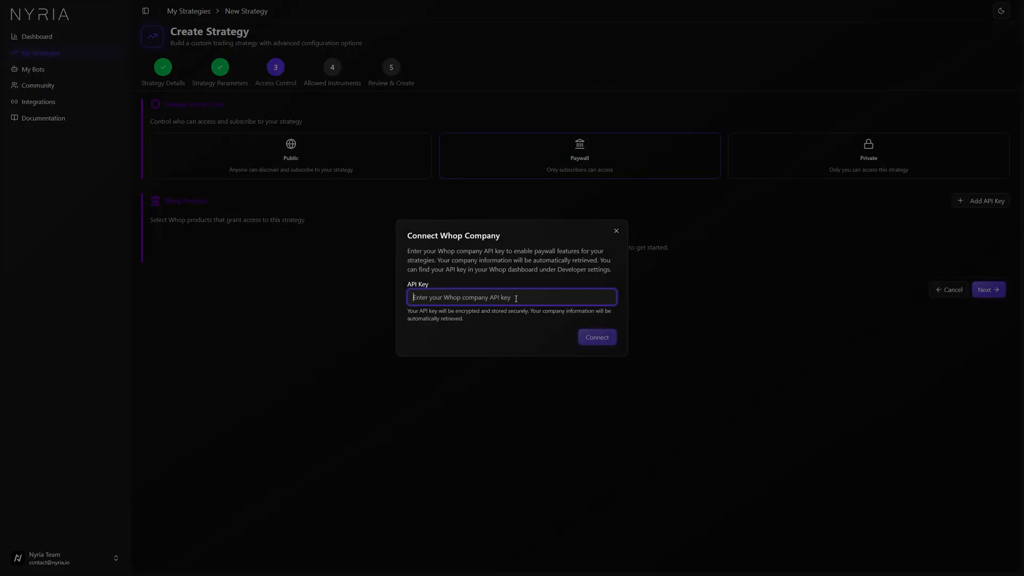
pyautogui.click(616, 231)
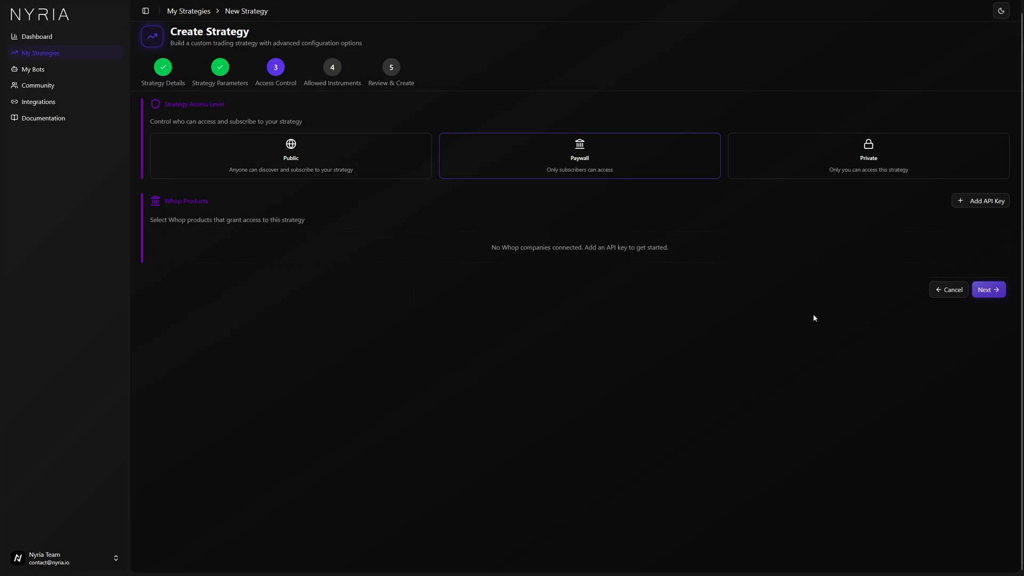
# Switch the access level to Public and continue to the allowed instruments step.
pyautogui.click(334, 170)
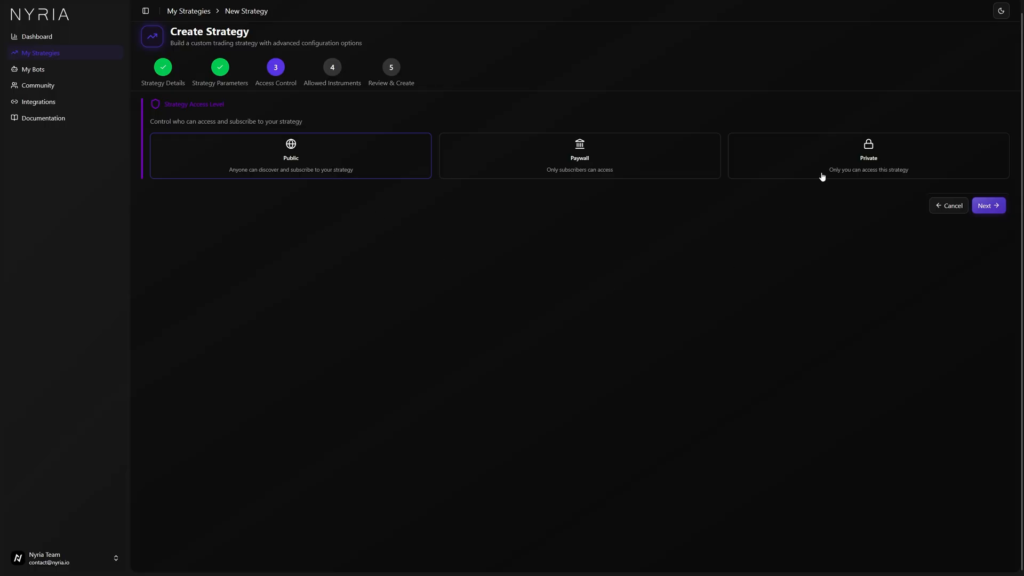
pyautogui.click(985, 212)
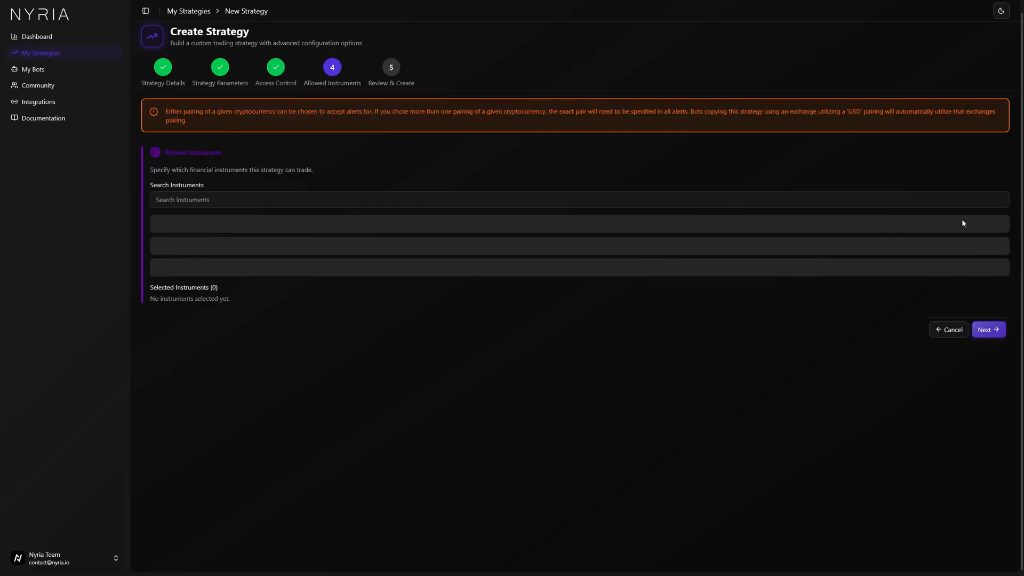
# Search instruments for SPX, add SPX as the allowed instrument, and continue to review.
pyautogui.click(403, 198)
pyautogui.write('SPX')
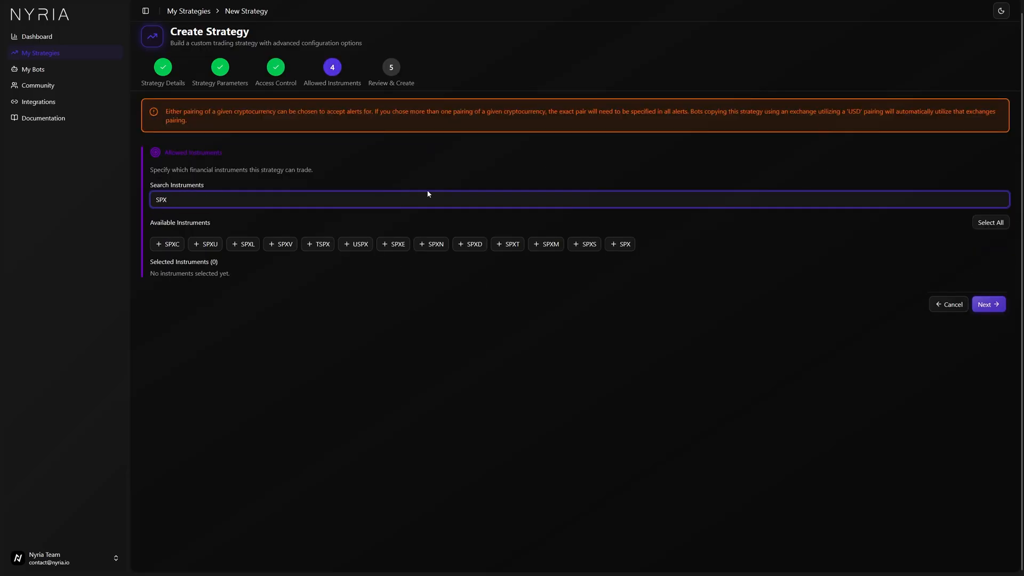
pyautogui.click(619, 245)
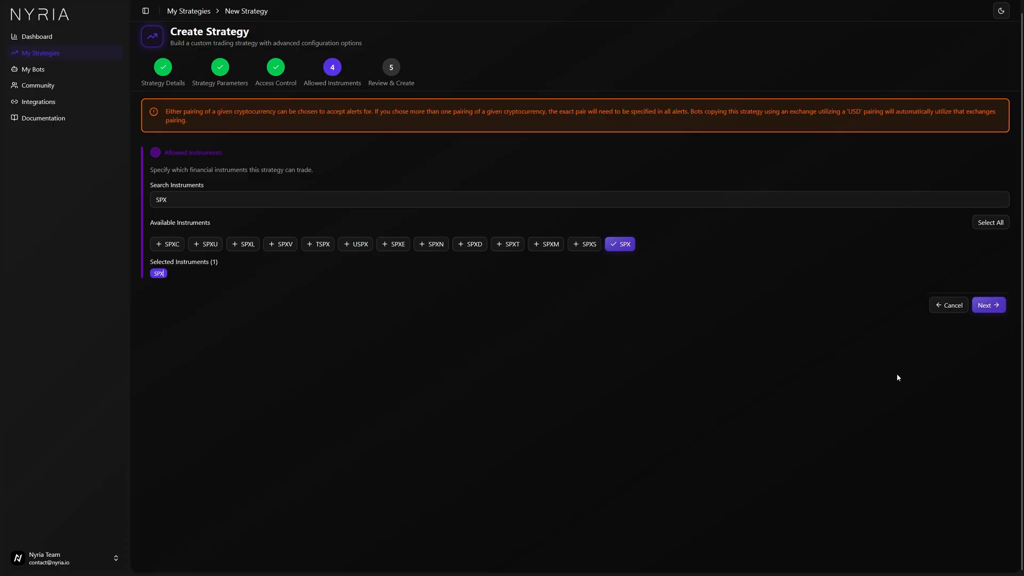
pyautogui.click(988, 306)
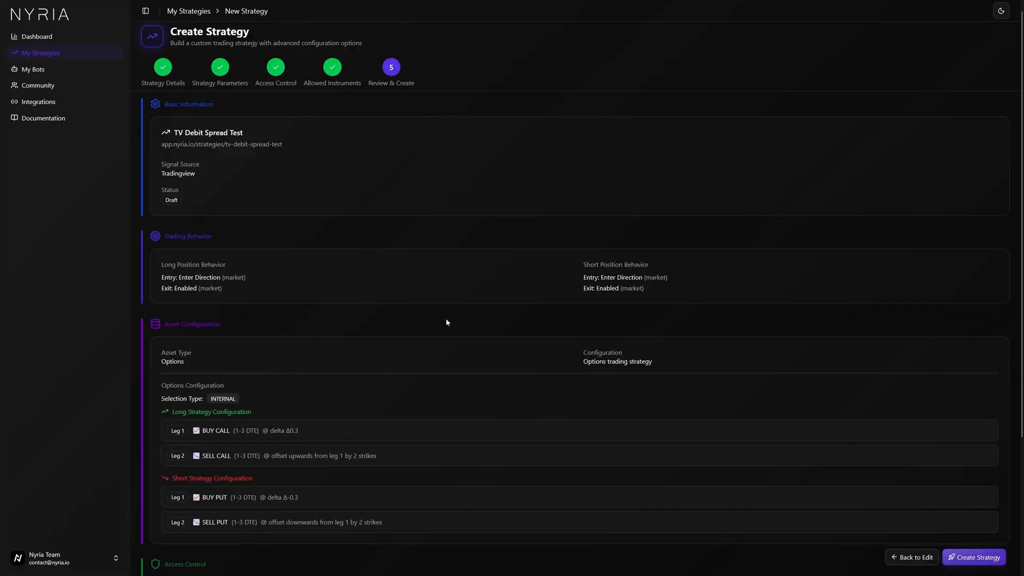
# Review the strategy summary of legs, access and instruments, then create the strategy.
pyautogui.scroll(-3, 446, 321)
pyautogui.scroll(3, 447, 321)
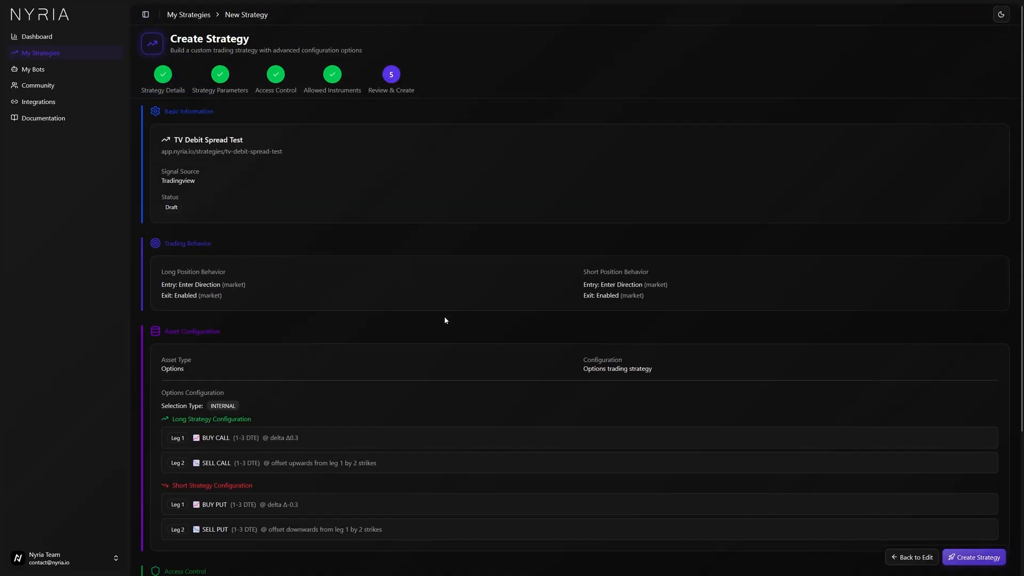
pyautogui.scroll(-2, 445, 318)
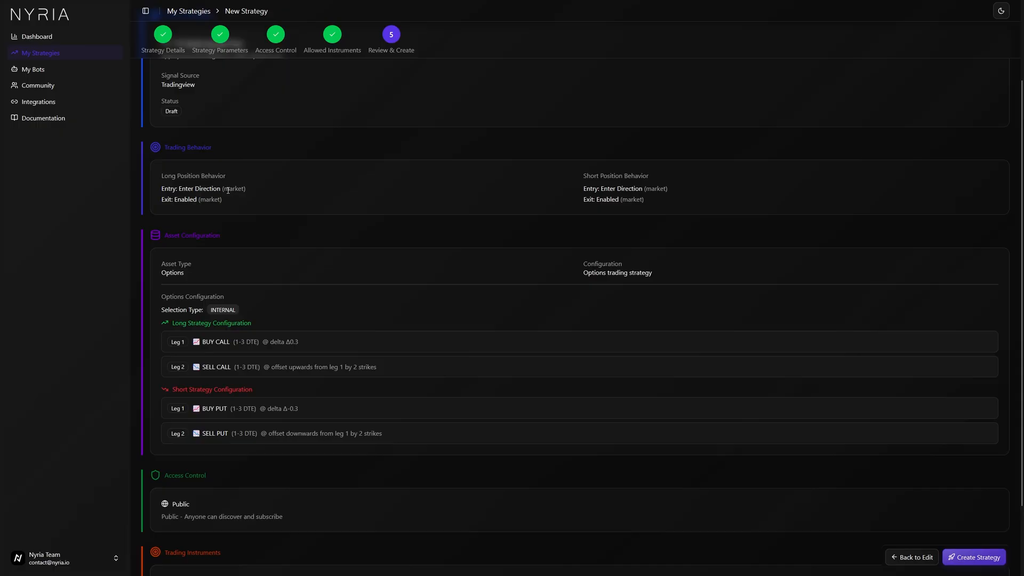
pyautogui.scroll(-2, 265, 257)
pyautogui.moveTo(201, 258); pyautogui.dragTo(305, 255)
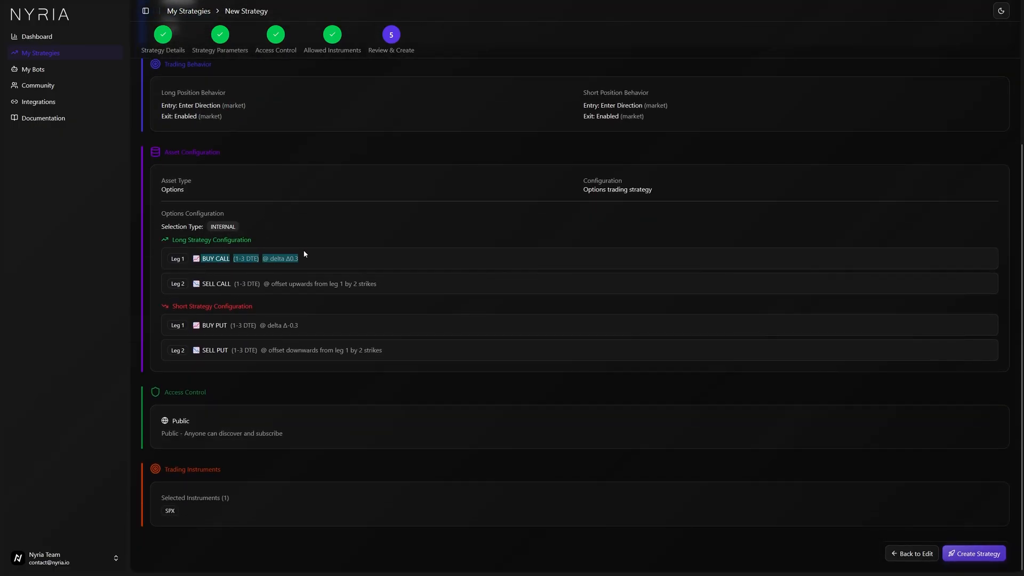
pyautogui.moveTo(203, 326); pyautogui.dragTo(284, 326)
pyautogui.click(287, 350)
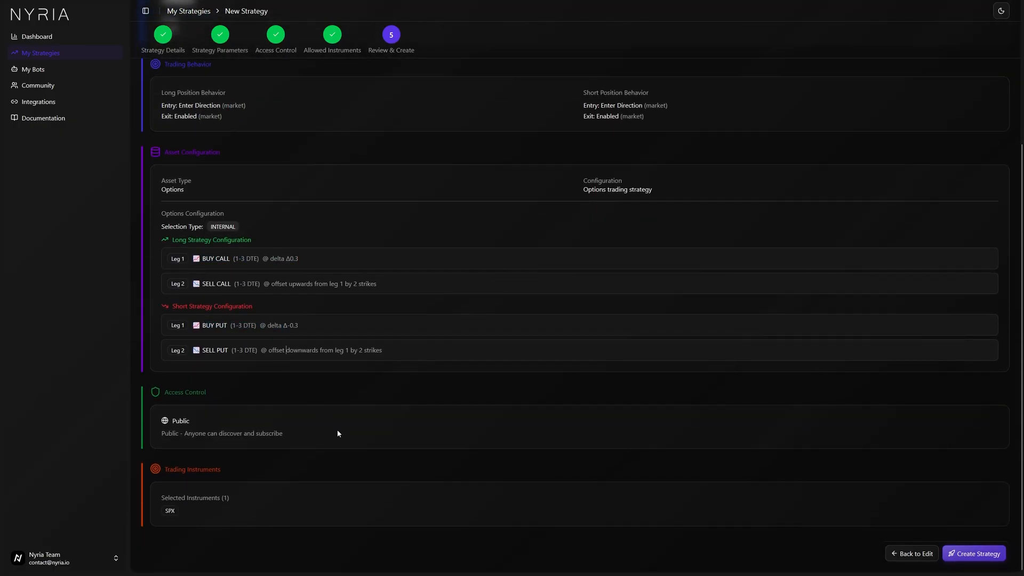
pyautogui.click(984, 555)
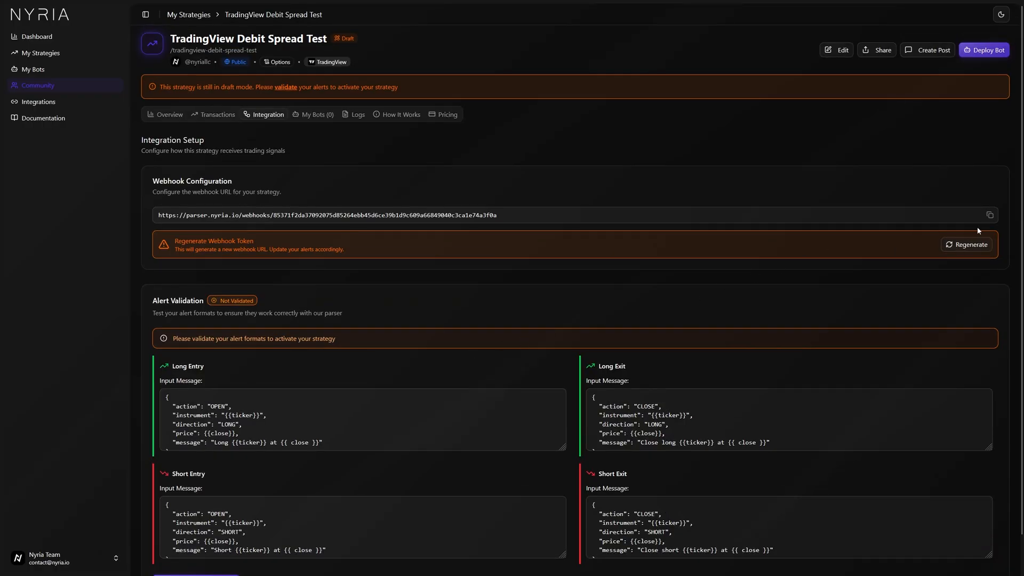
# Copy the strategy's webhook URL from the integration setup.
pyautogui.click(990, 215)
pyautogui.scroll(-2, 677, 276)
pyautogui.scroll(-1, 422, 406)
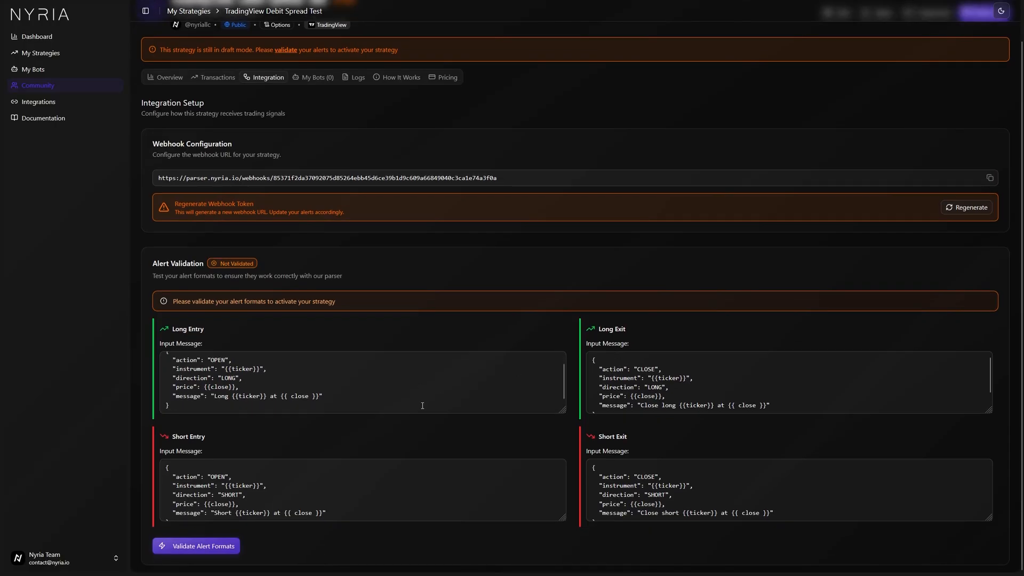
pyautogui.scroll(1, 389, 408)
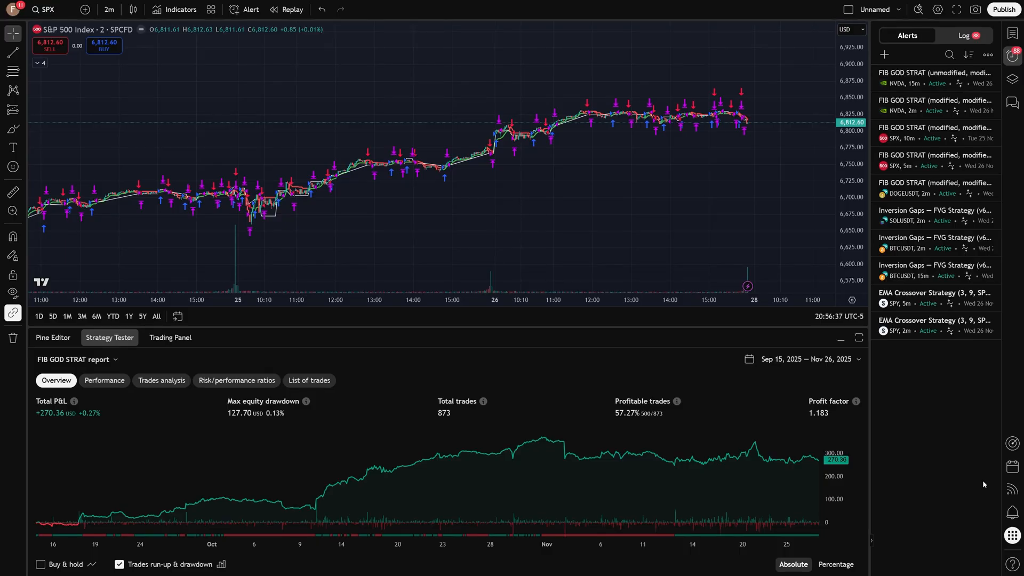
# Start a new TradingView alert on SPX using the FIB GOD STRAT (unmodified) strategy as condition.
pyautogui.click(884, 55)
pyautogui.click(545, 237)
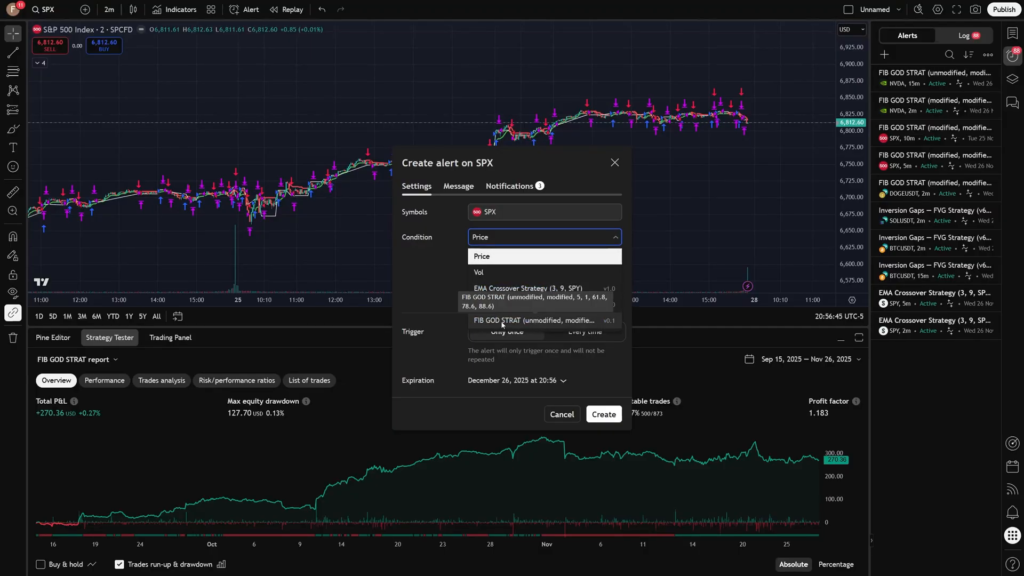
pyautogui.click(502, 321)
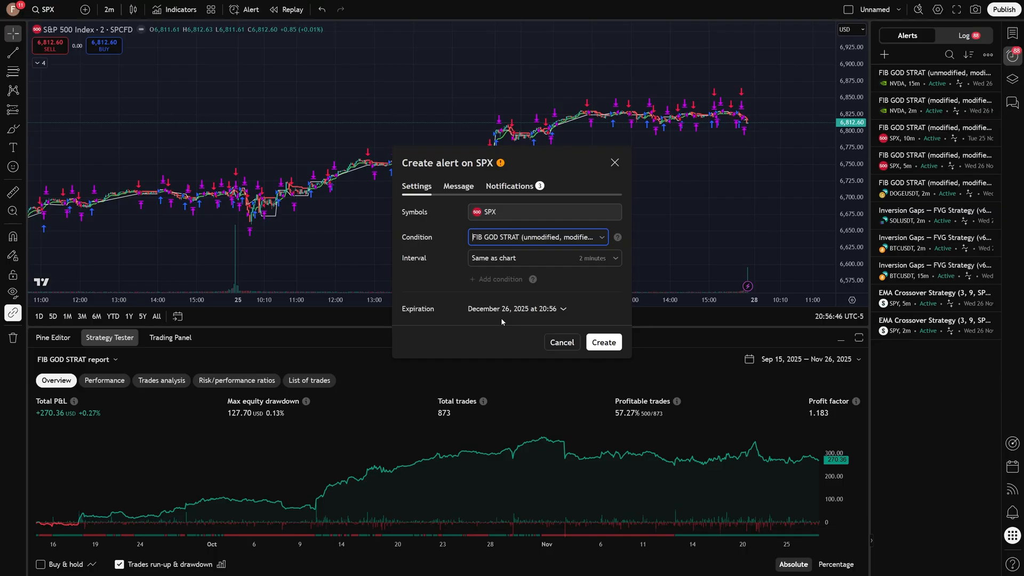
# Replace the alert's webhook URL with the copied Nyria webhook URL.
pyautogui.click(457, 187)
pyautogui.click(510, 188)
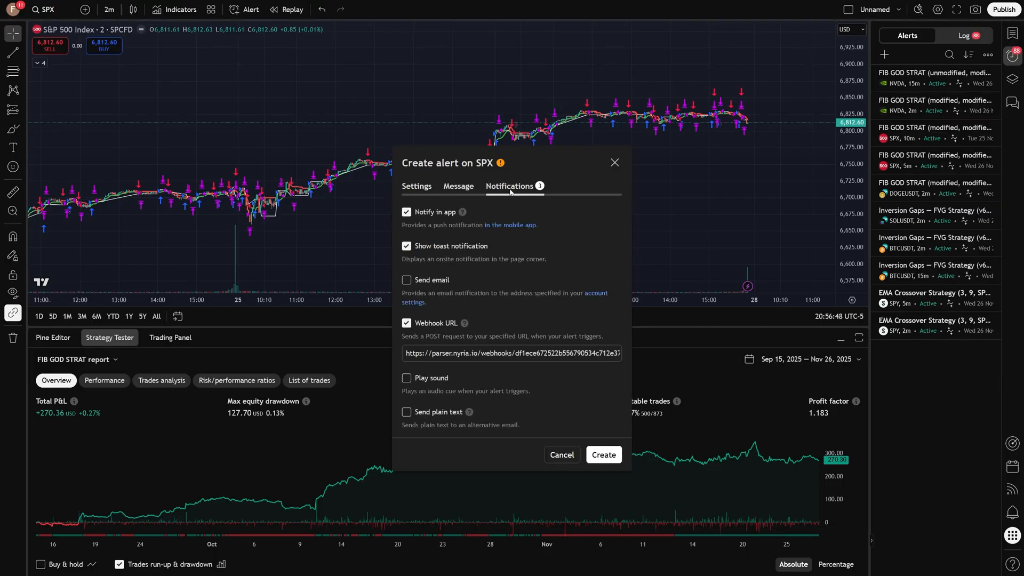
pyautogui.click(479, 349)
pyautogui.hotkey('ctrl', 'a')
pyautogui.hotkey('ctrl', 'v')
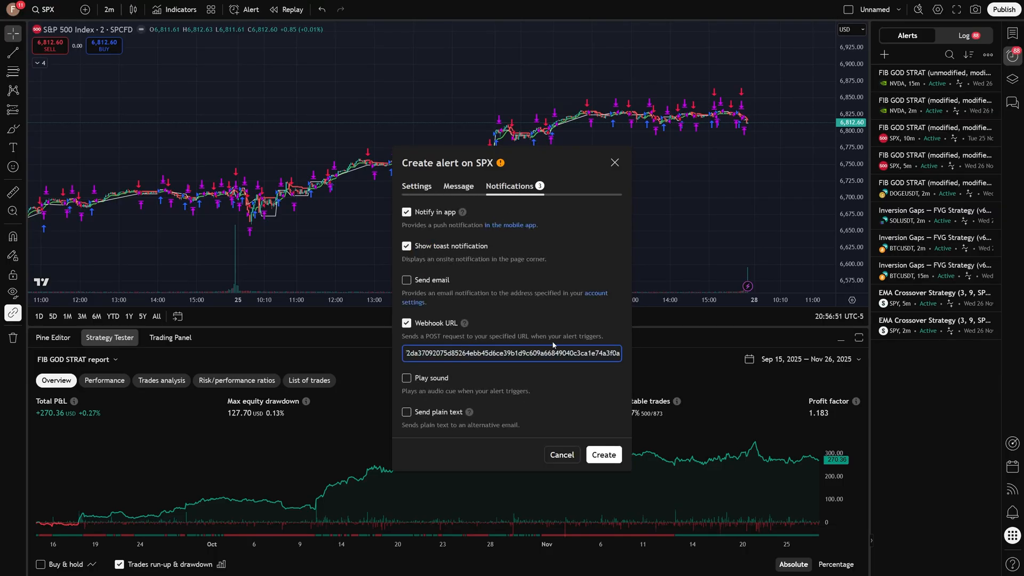
pyautogui.moveTo(480, 355); pyautogui.dragTo(480, 342)
pyautogui.click(497, 354)
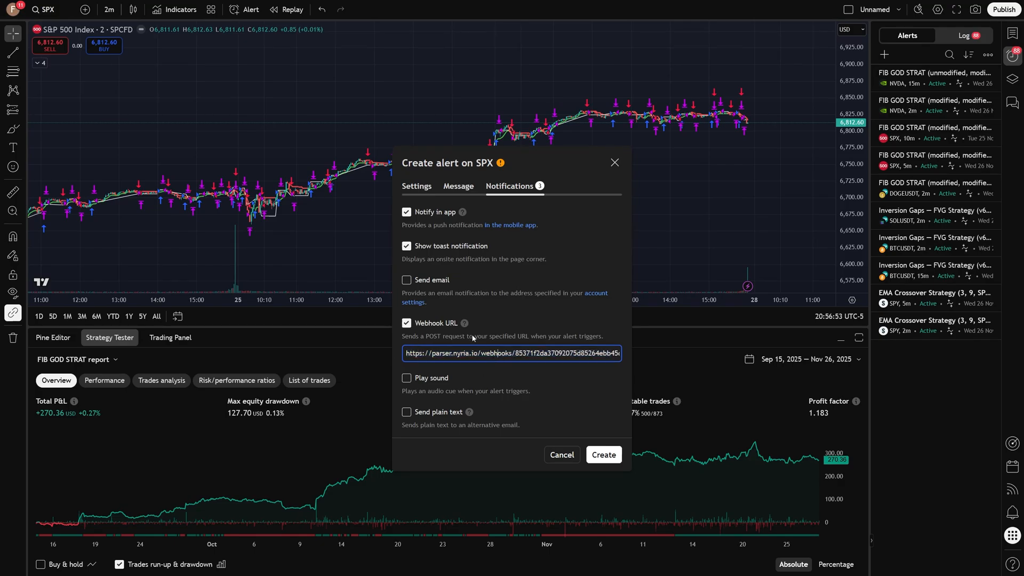
# Copy the alert's default message text and create the alert.
pyautogui.click(459, 187)
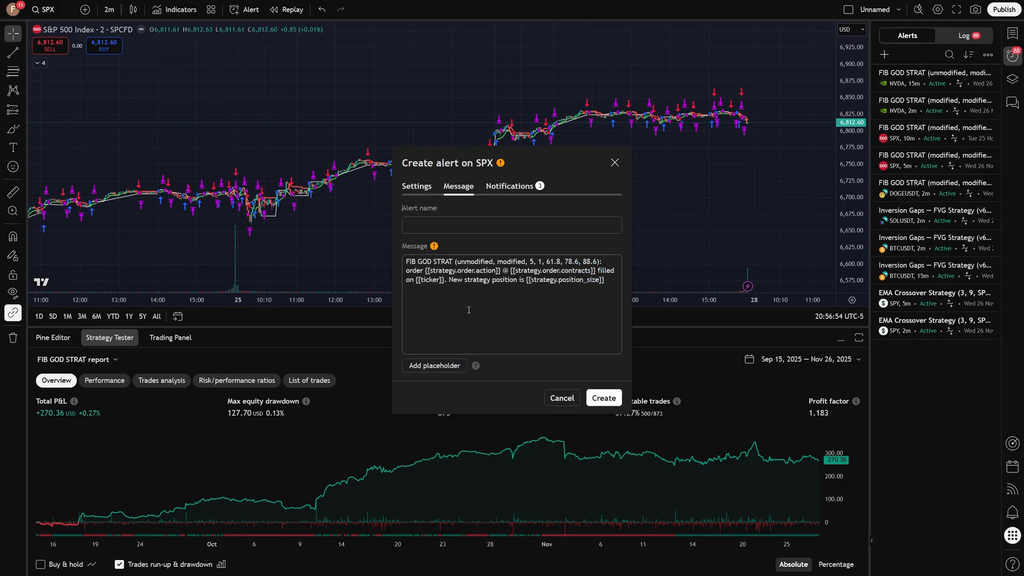
pyautogui.click(511, 299)
pyautogui.hotkey('ctrl', 'a')
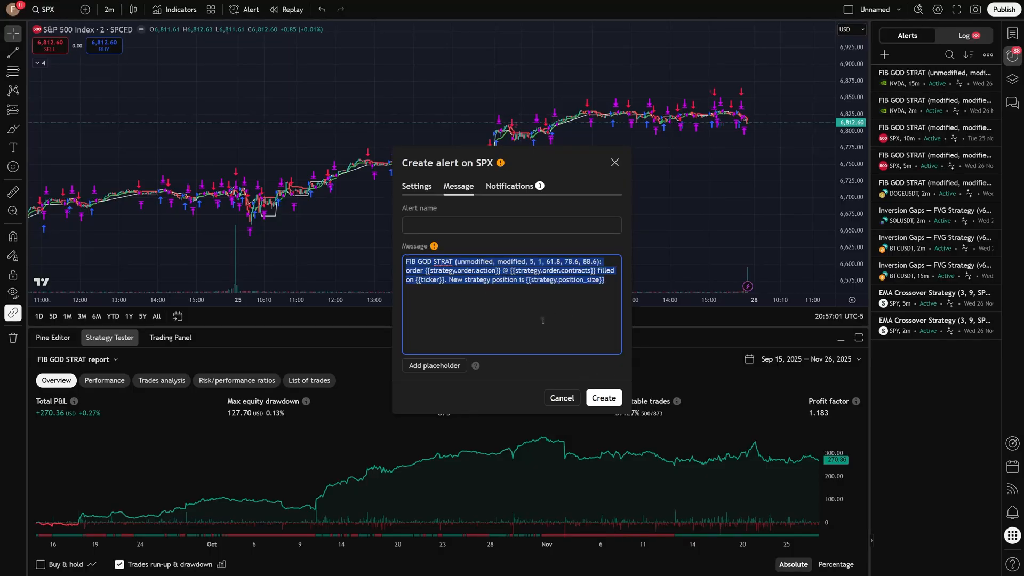
pyautogui.click(605, 399)
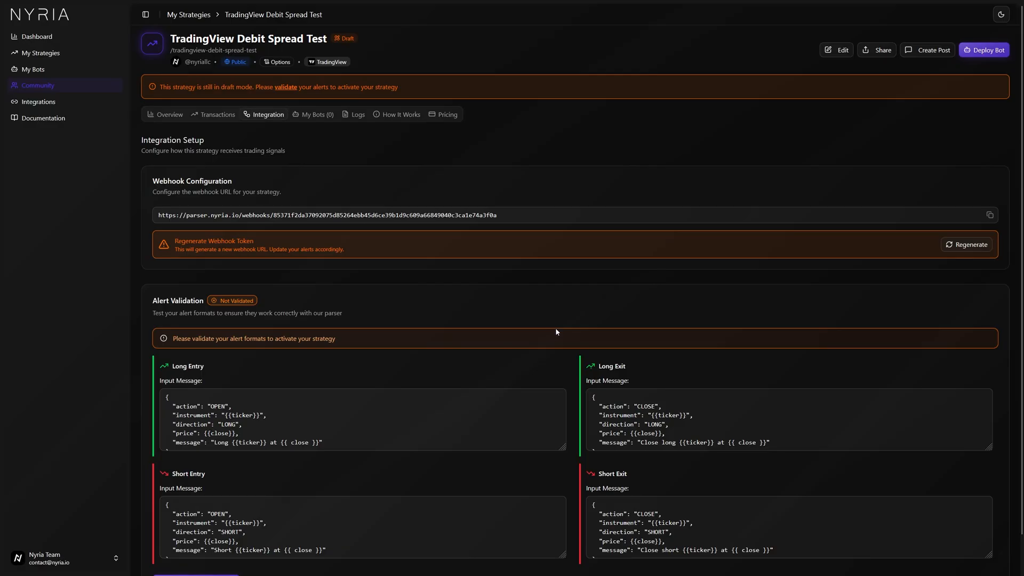
# Paste the alert message into the Long Entry, Long Exit, Short Entry and Short Exit input fields.
pyautogui.moveTo(517, 216); pyautogui.dragTo(152, 216)
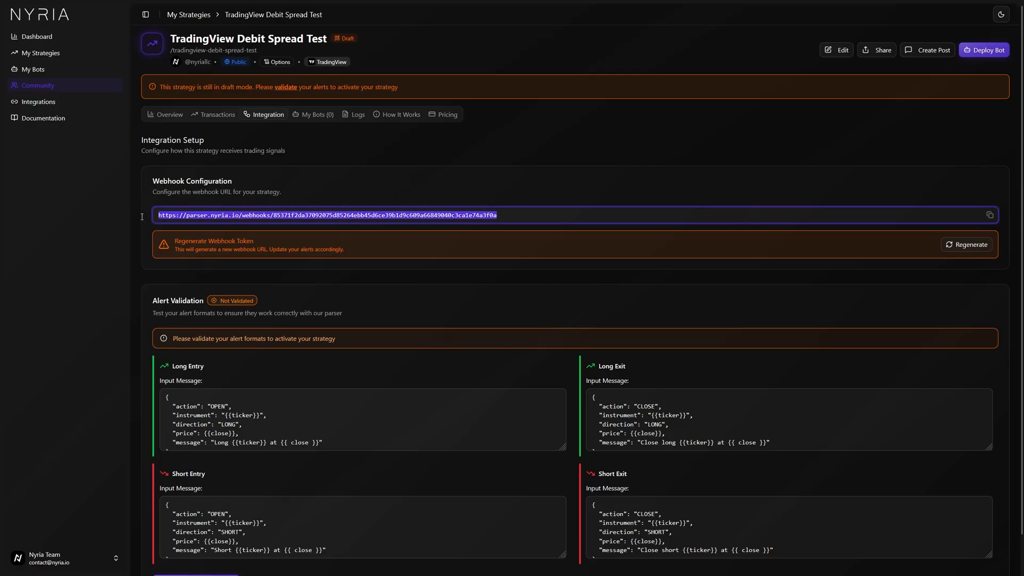
pyautogui.scroll(-1, 453, 247)
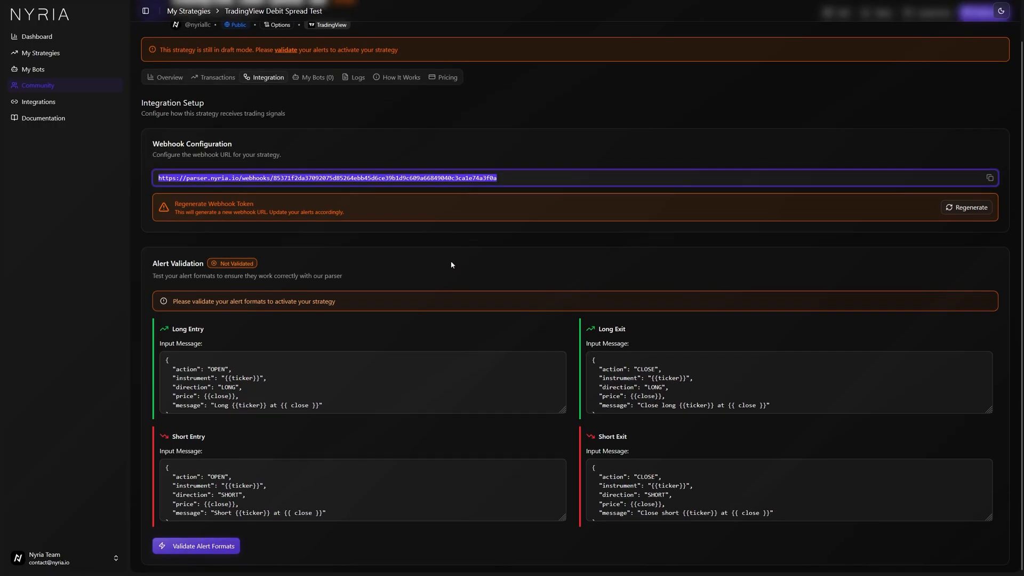
pyautogui.click(401, 357)
pyautogui.hotkey('ctrl', 'a')
pyautogui.hotkey('ctrl', 'v')
pyautogui.click(634, 379)
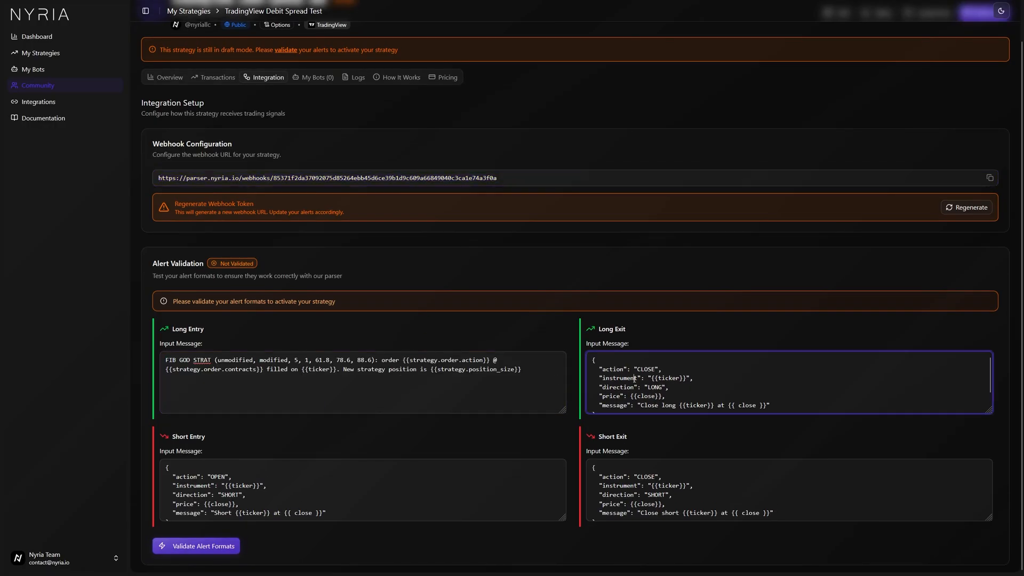
pyautogui.hotkey('ctrl', 'a')
pyautogui.hotkey('ctrl', 'v')
pyautogui.click(373, 491)
pyautogui.hotkey('ctrl', 'a')
pyautogui.hotkey('ctrl', 'v')
pyautogui.click(747, 491)
pyautogui.hotkey('ctrl', 'a')
pyautogui.hotkey('ctrl', 'v')
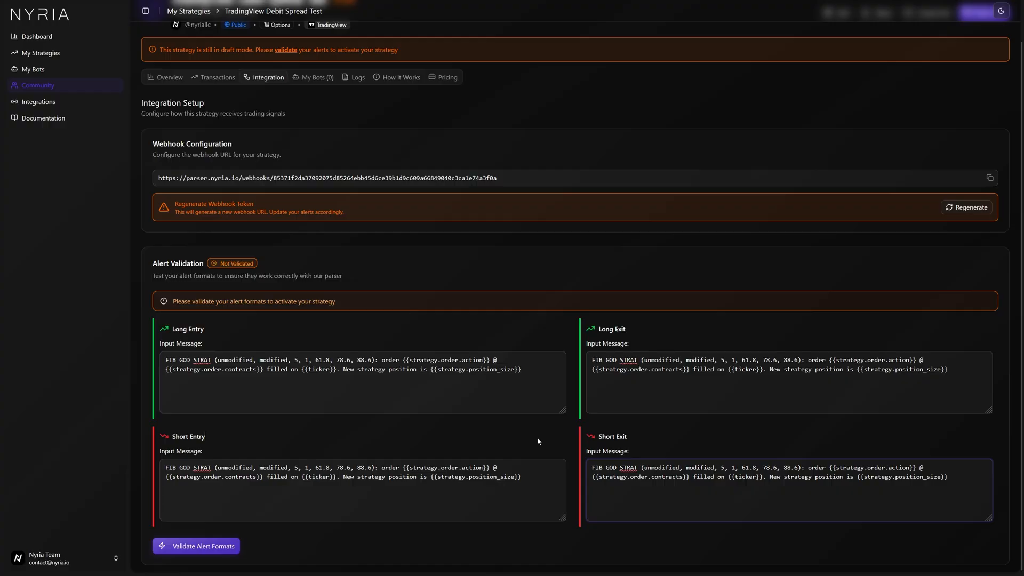
# Validate the alert formats and dismiss the success dialog with Continue Later.
pyautogui.click(307, 370)
pyautogui.click(636, 372)
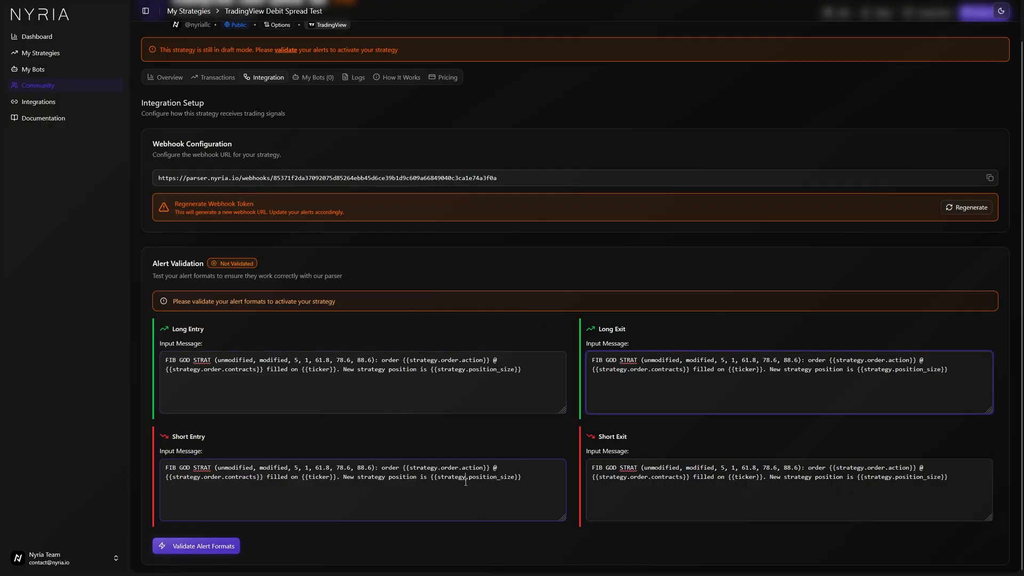
pyautogui.click(466, 482)
pyautogui.click(636, 484)
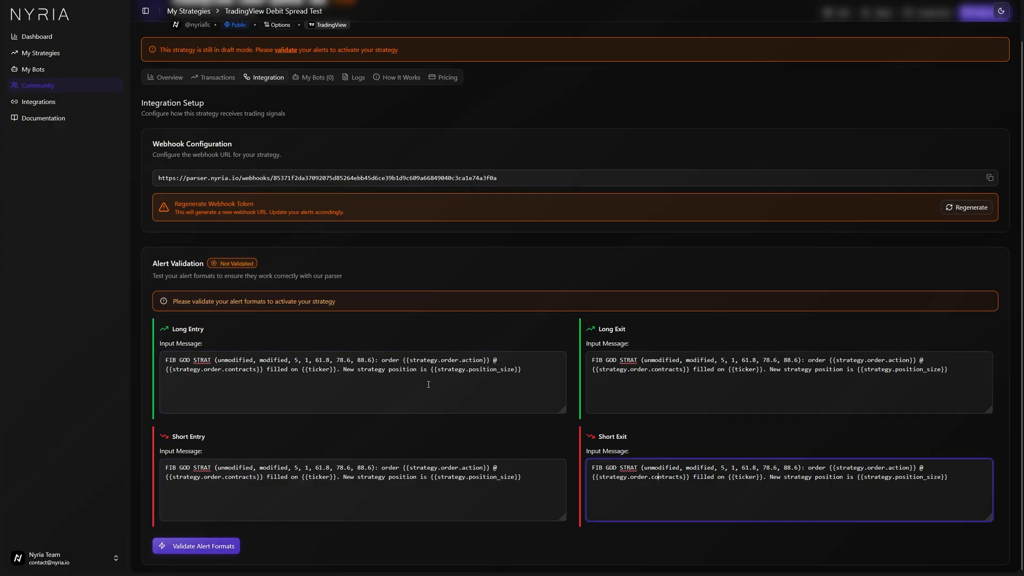
pyautogui.moveTo(404, 359); pyautogui.dragTo(491, 360)
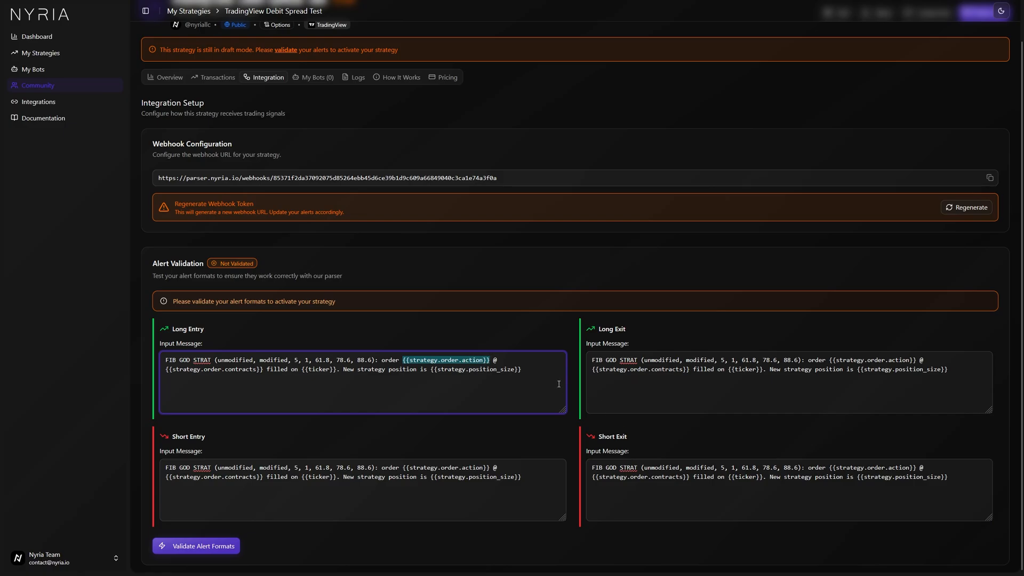
pyautogui.moveTo(430, 369); pyautogui.dragTo(521, 370)
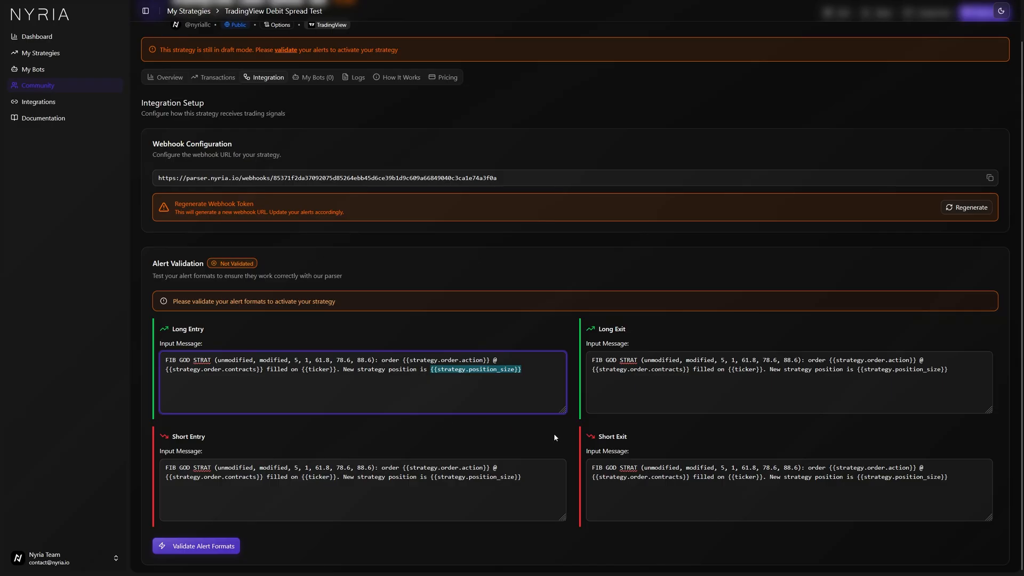
pyautogui.click(233, 547)
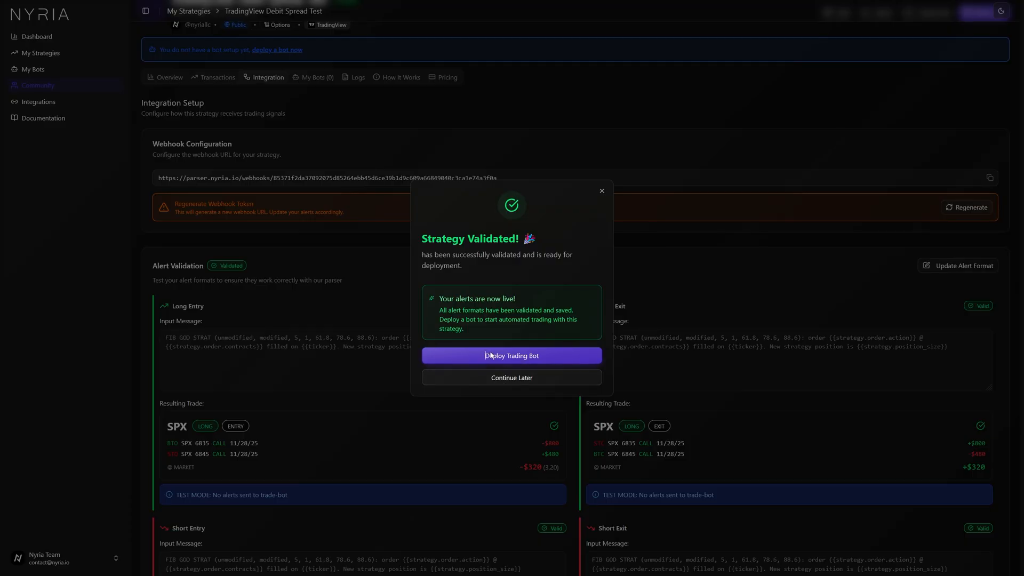
pyautogui.click(497, 379)
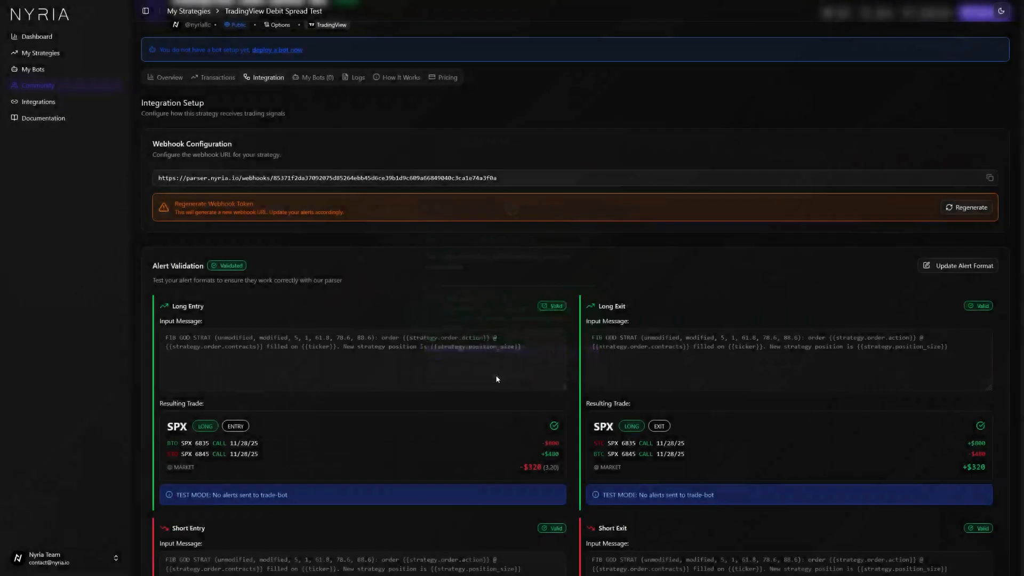
# Examine the resulting test trades for each alert type.
pyautogui.scroll(-4, 421, 361)
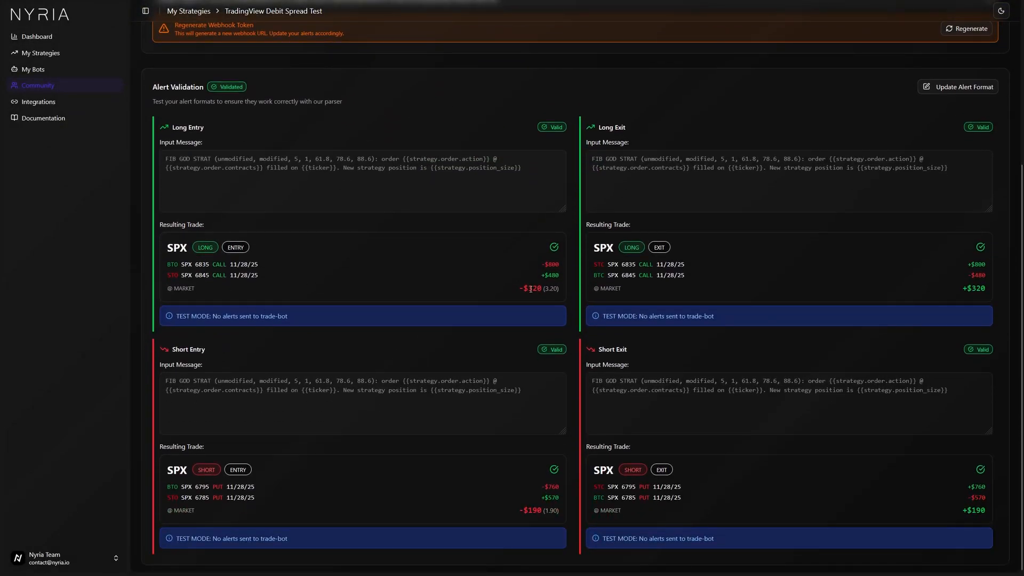
pyautogui.moveTo(525, 288); pyautogui.dragTo(541, 289)
pyautogui.moveTo(522, 514); pyautogui.dragTo(542, 512)
pyautogui.moveTo(963, 288); pyautogui.dragTo(993, 292)
pyautogui.moveTo(962, 512); pyautogui.dragTo(987, 511)
pyautogui.moveTo(665, 265); pyautogui.dragTo(678, 266)
pyautogui.scroll(3, 681, 343)
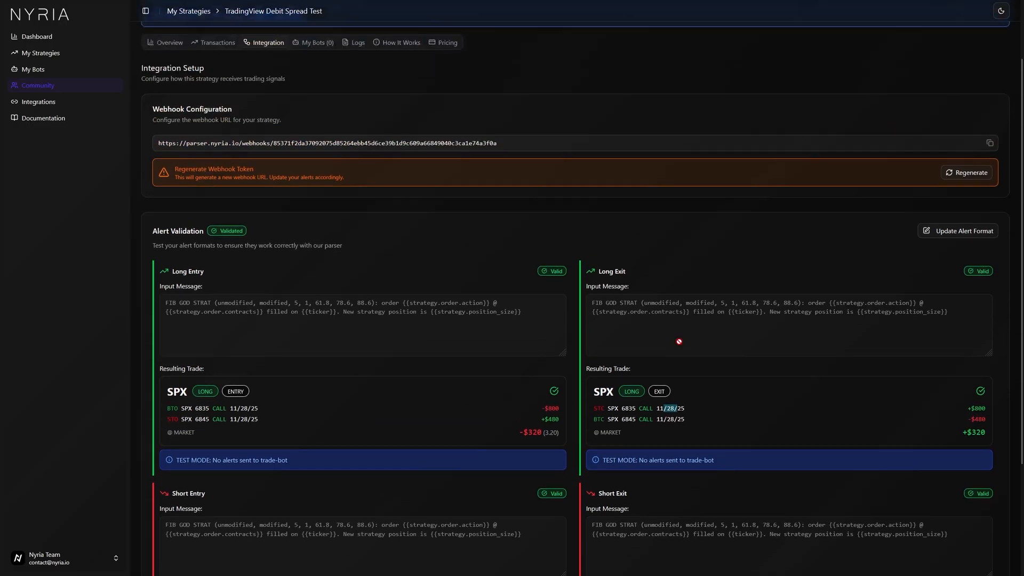
pyautogui.scroll(-3, 680, 338)
pyautogui.scroll(3, 636, 330)
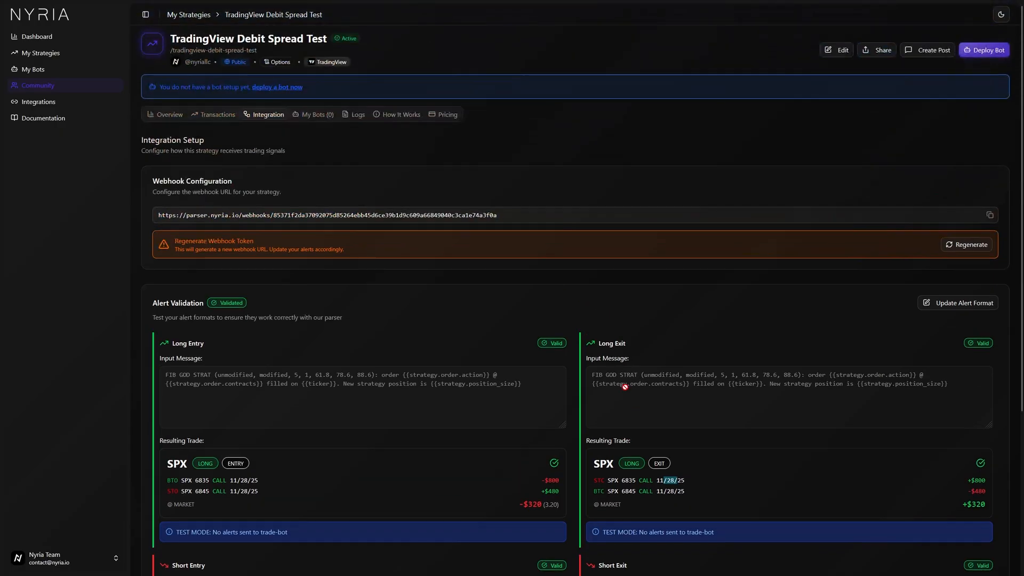
# Open the strategy's Overview page and browse its metrics.
pyautogui.click(167, 116)
pyautogui.scroll(-3, 325, 273)
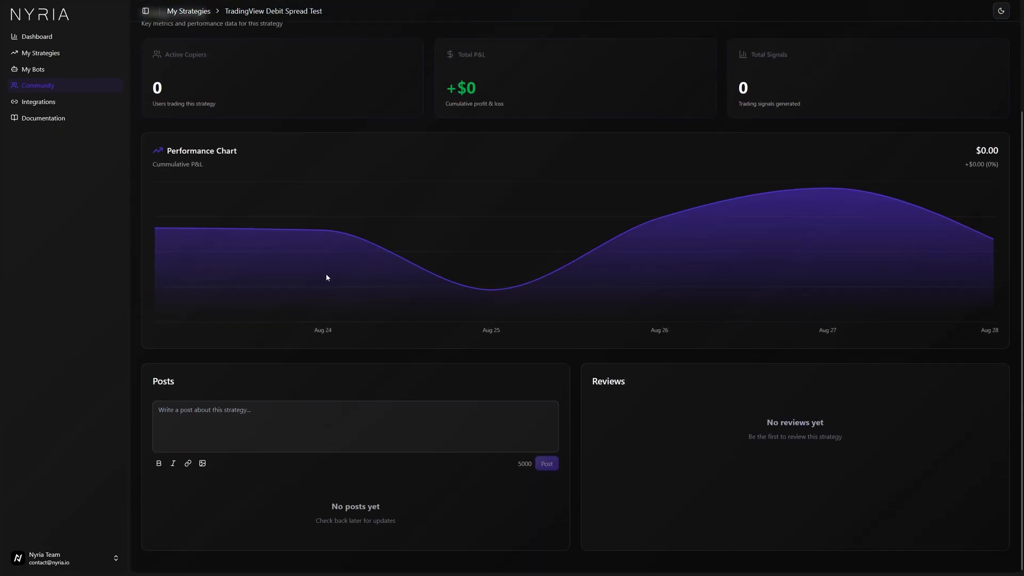
pyautogui.scroll(3, 331, 280)
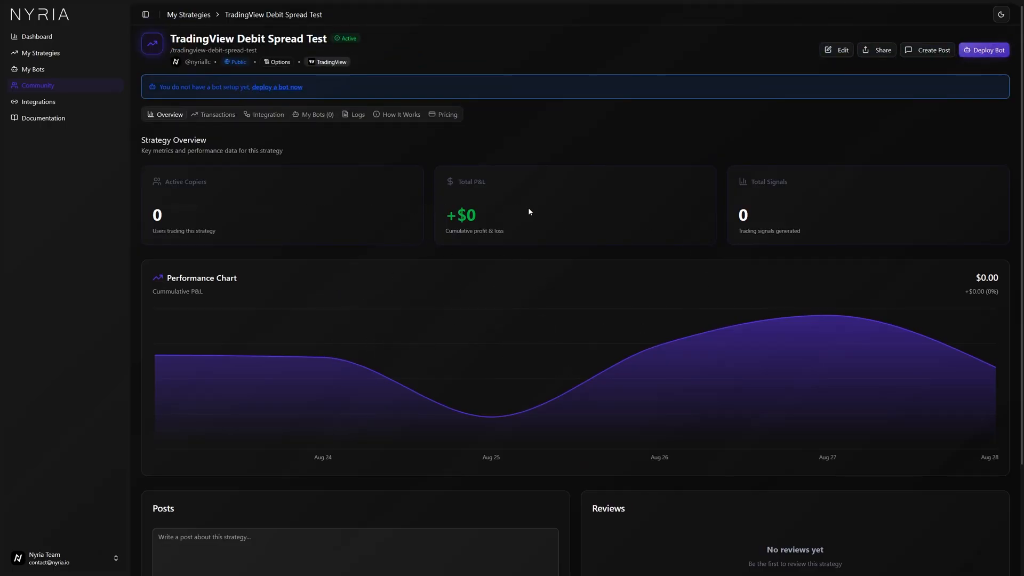
# Browse the strategy's Overview, Transactions, My Bots, Logs, How It Works, Integration and Pricing tabs.
pyautogui.scroll(-2, 634, 208)
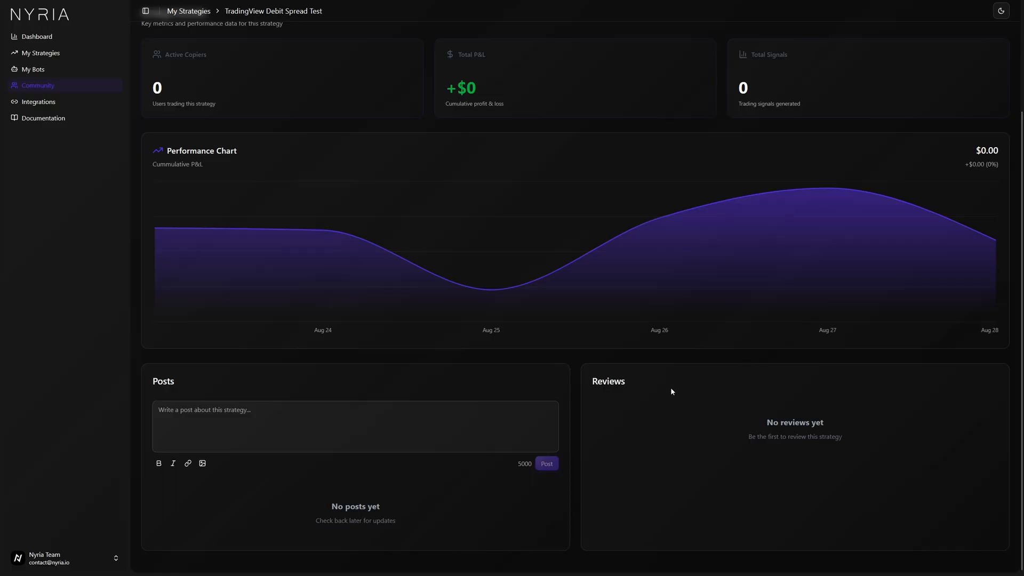
pyautogui.scroll(3, 612, 478)
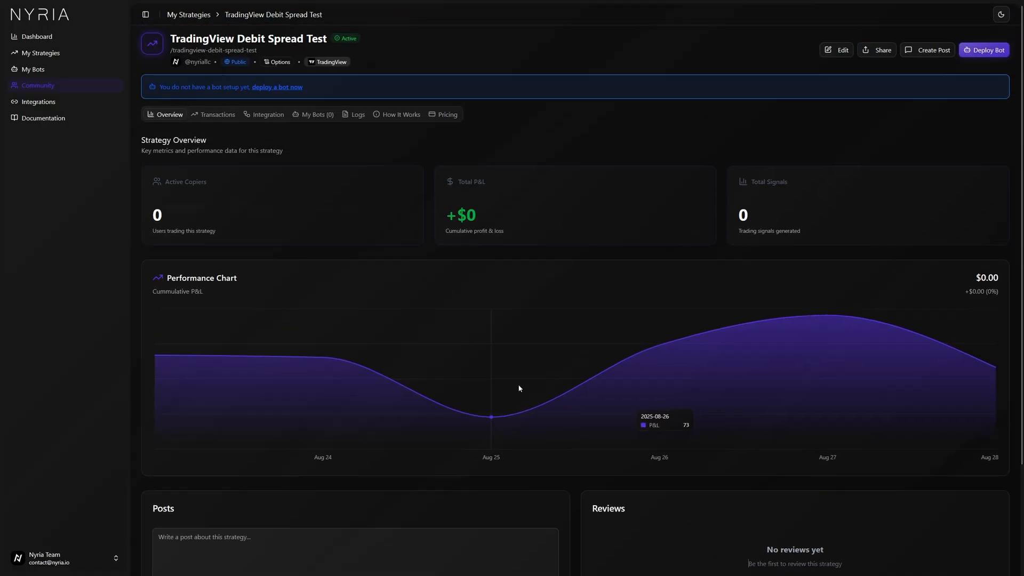
pyautogui.click(219, 115)
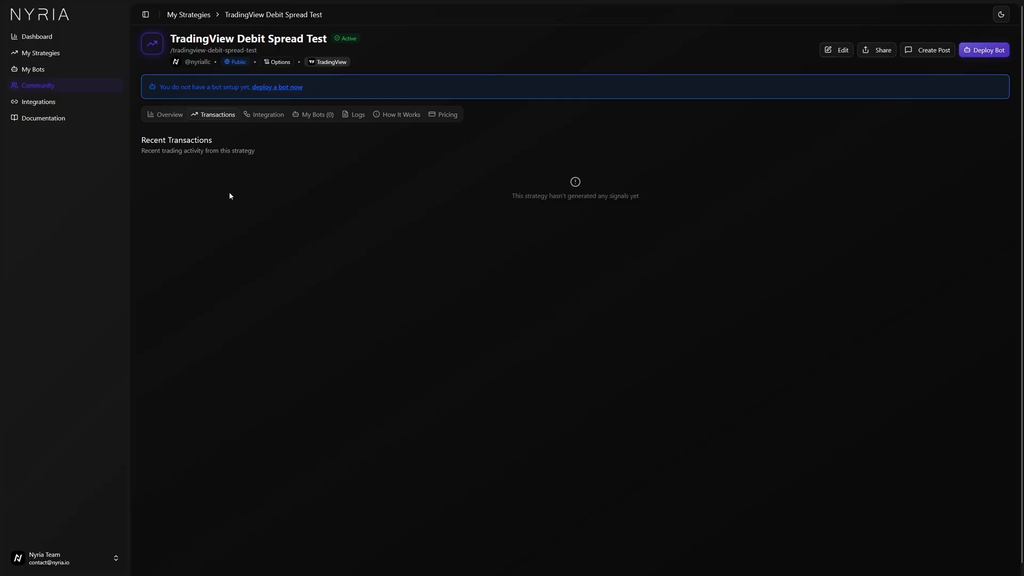
pyautogui.click(307, 121)
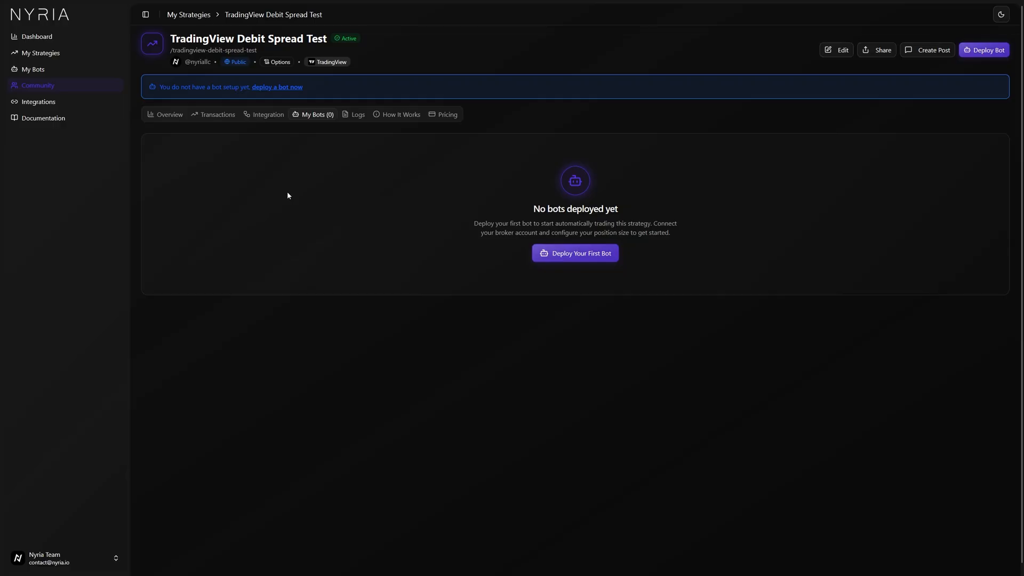
pyautogui.click(354, 116)
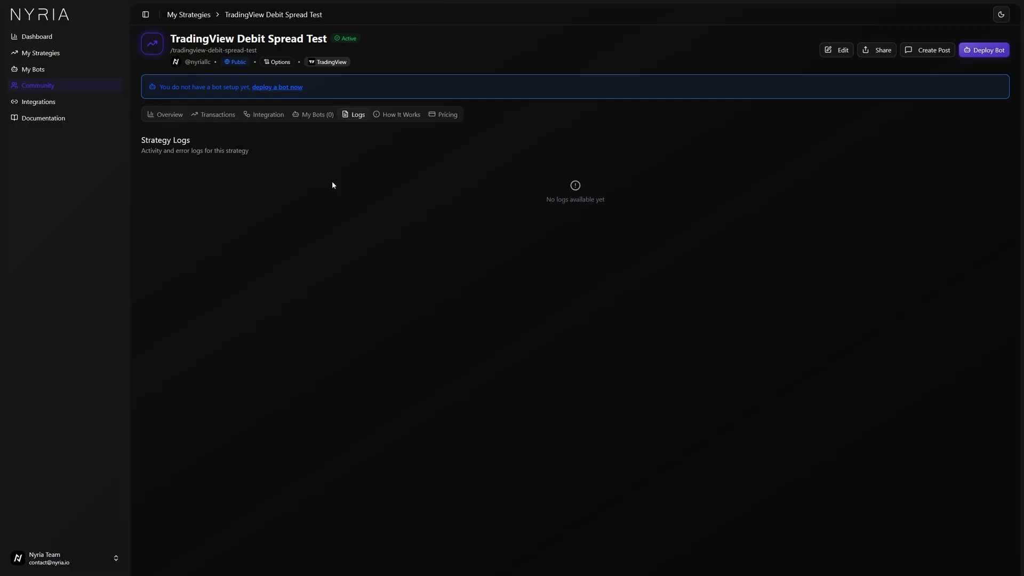
pyautogui.click(387, 114)
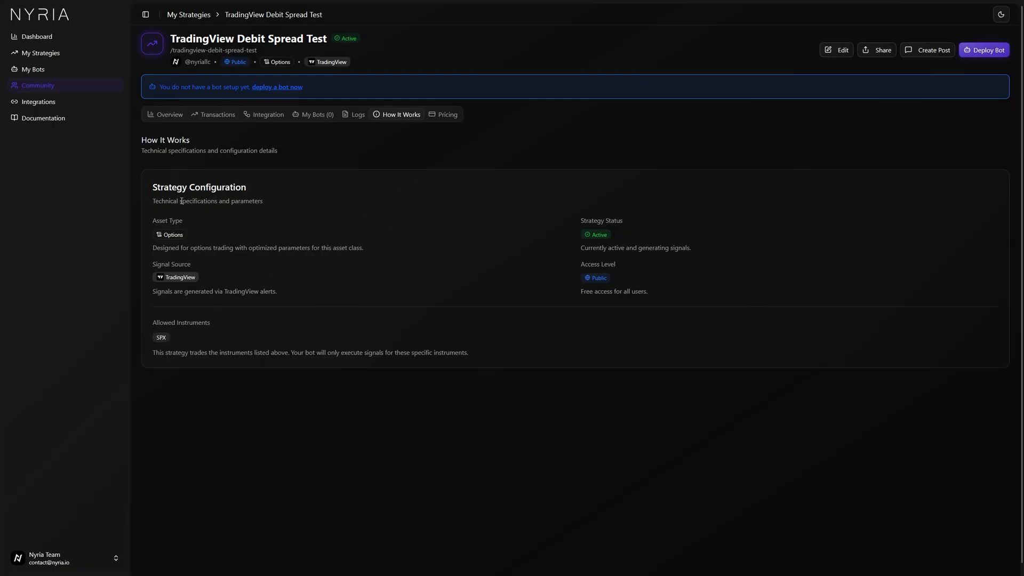
pyautogui.moveTo(153, 187); pyautogui.dragTo(360, 269)
pyautogui.click(359, 269)
pyautogui.click(271, 115)
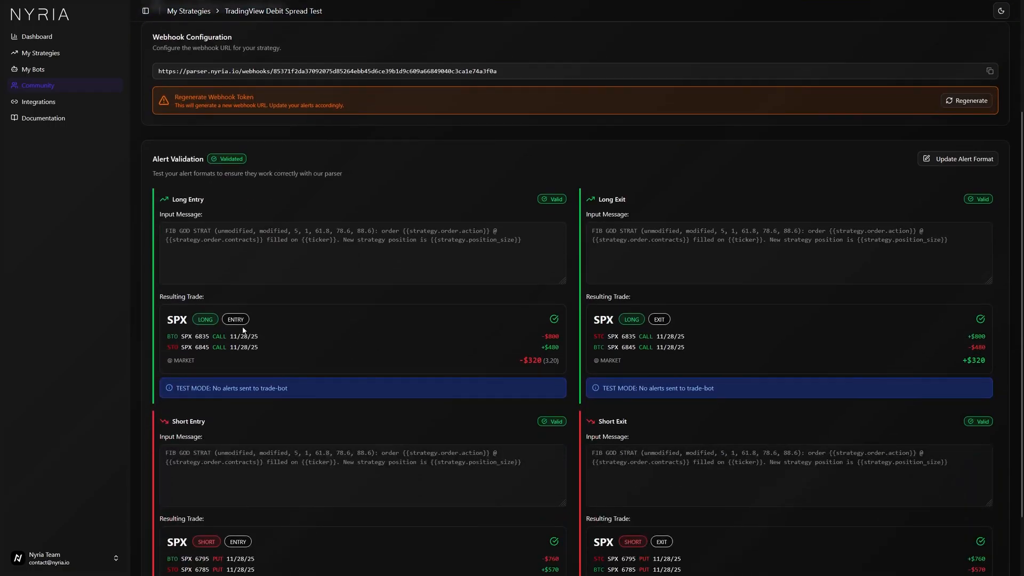
pyautogui.click(444, 114)
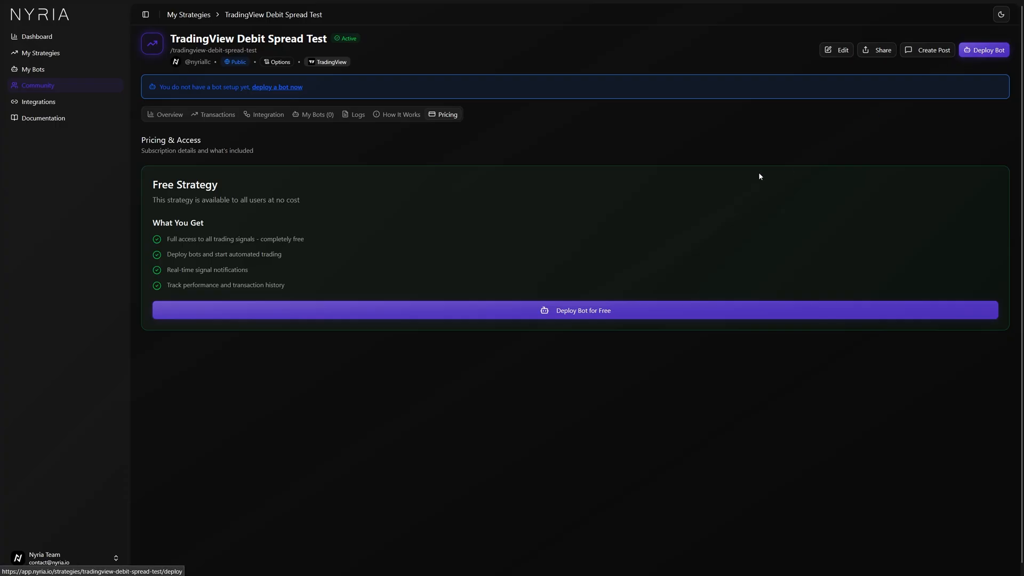
# Start deploying a bot for TradingView Debit Spread Test with a position size of $1000.
pyautogui.click(40, 53)
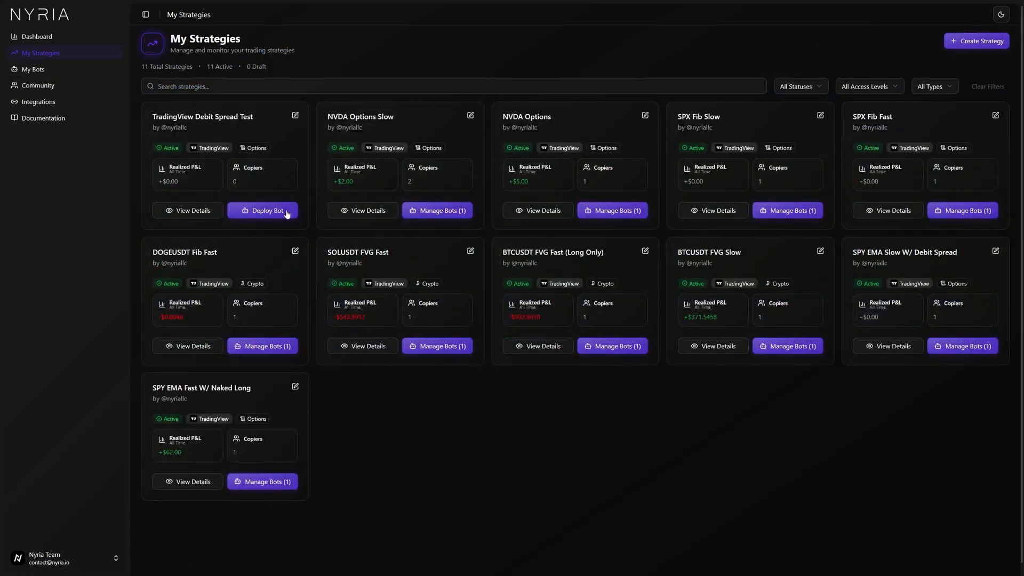
pyautogui.click(266, 211)
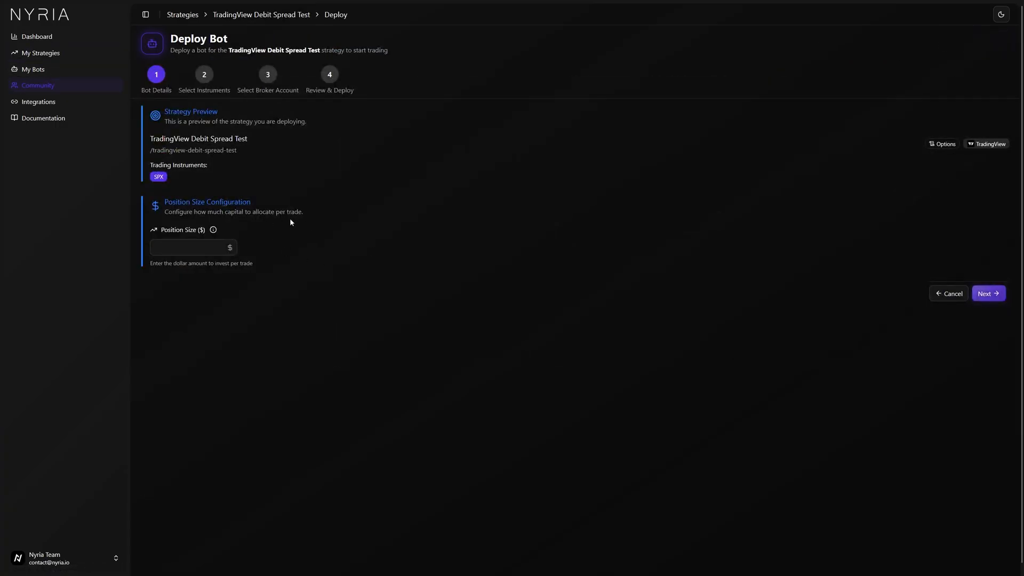
pyautogui.click(207, 248)
pyautogui.write('1000')
pyautogui.click(519, 345)
pyautogui.doubleClick(168, 250)
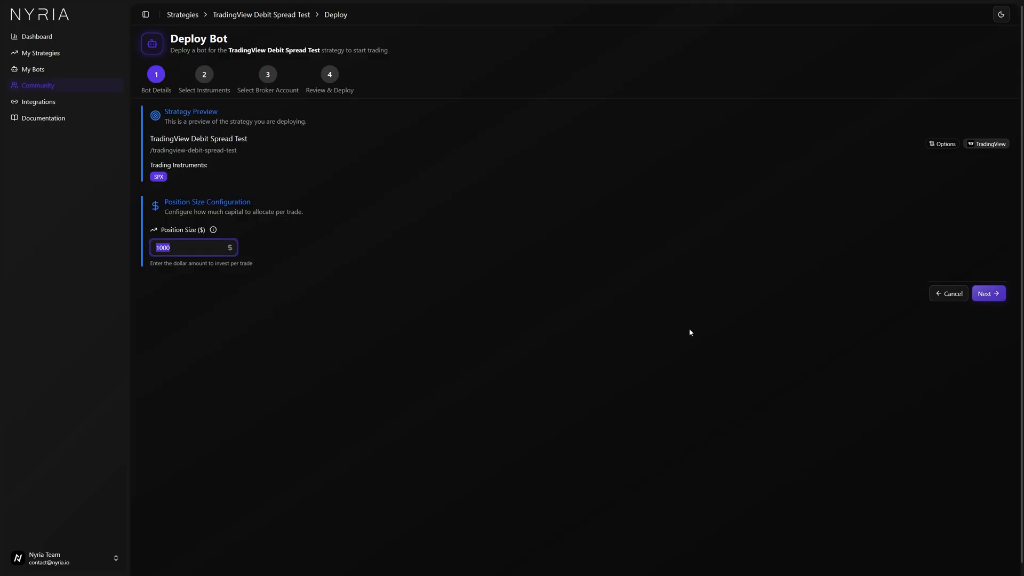
pyautogui.click(988, 293)
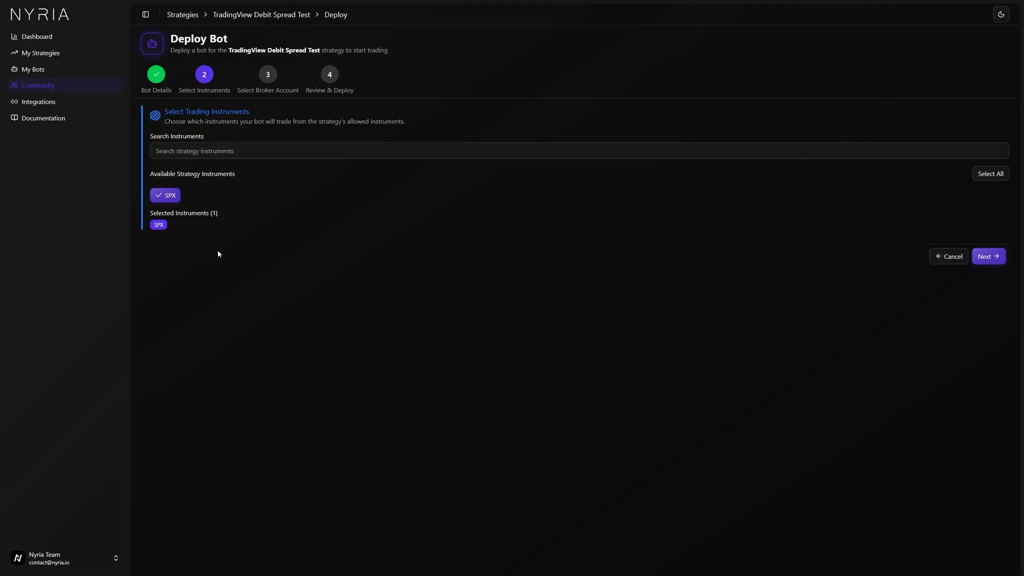
# Keep SPX as the instrument, use the Nyria Paper broker account, and deploy the bot.
pyautogui.click(985, 266)
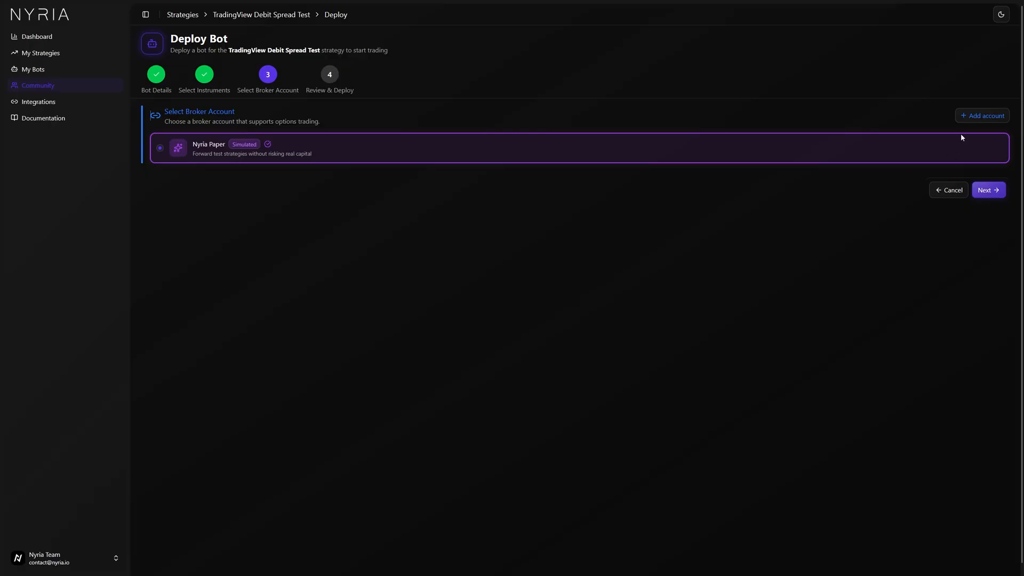
pyautogui.click(967, 115)
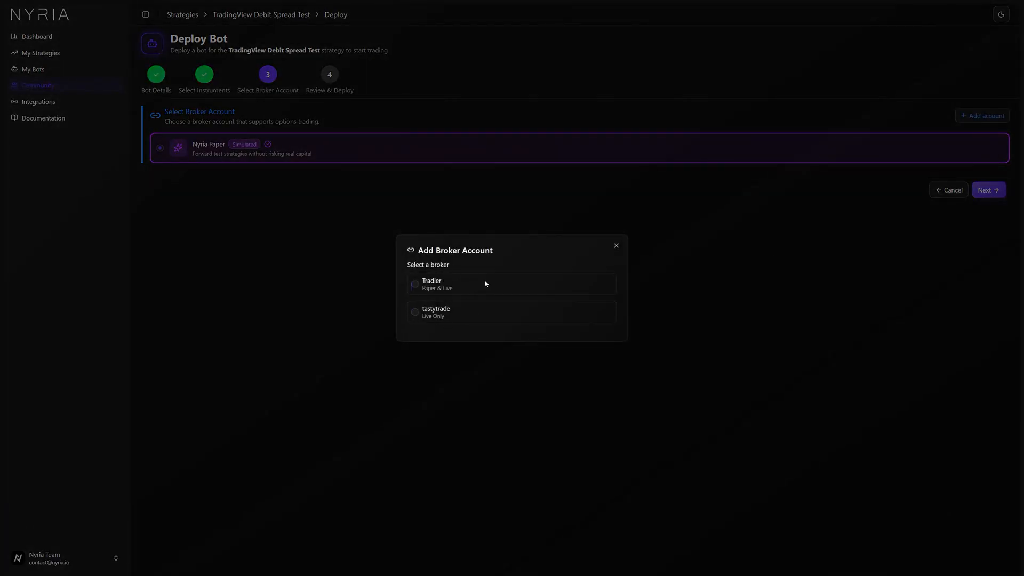
pyautogui.click(617, 247)
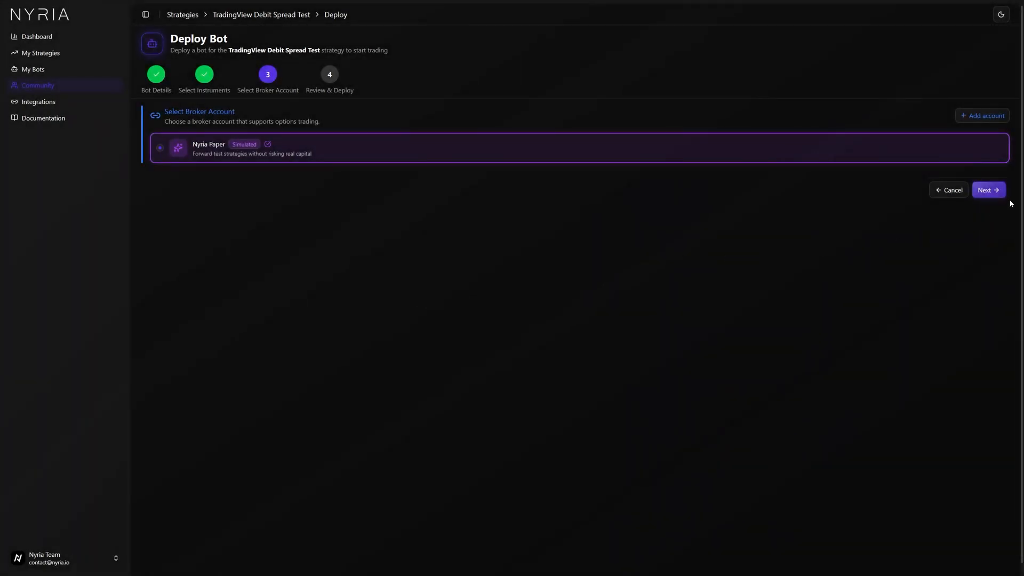
pyautogui.click(989, 190)
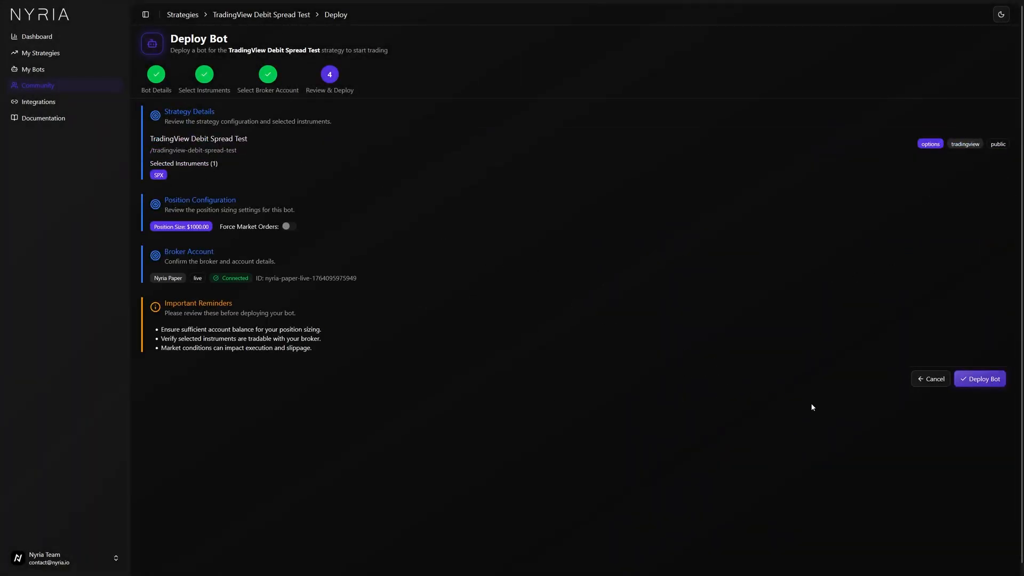
pyautogui.click(984, 382)
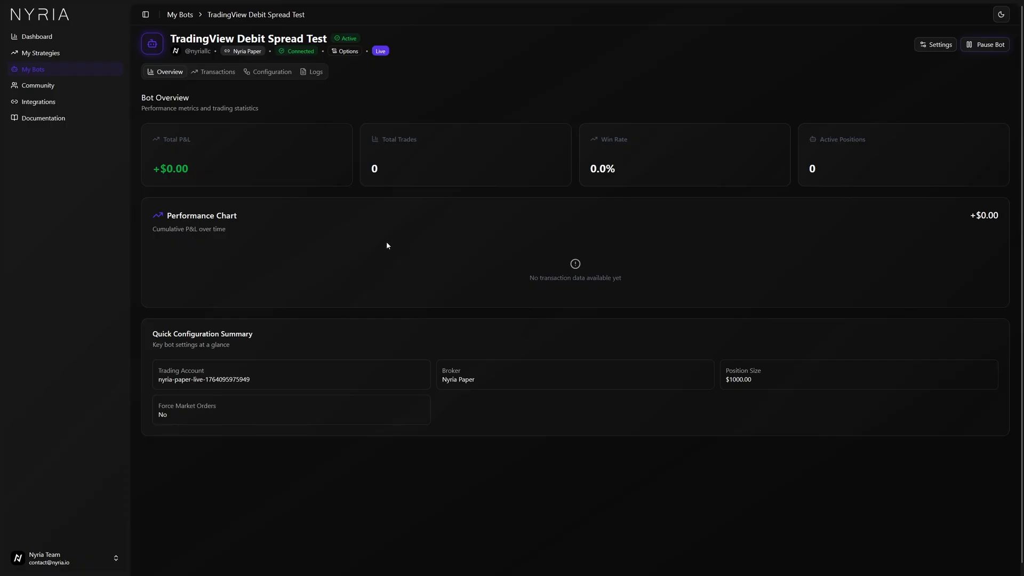
# Start a new strategy named Discord Long Options Test with Discord as its signal source.
pyautogui.click(226, 76)
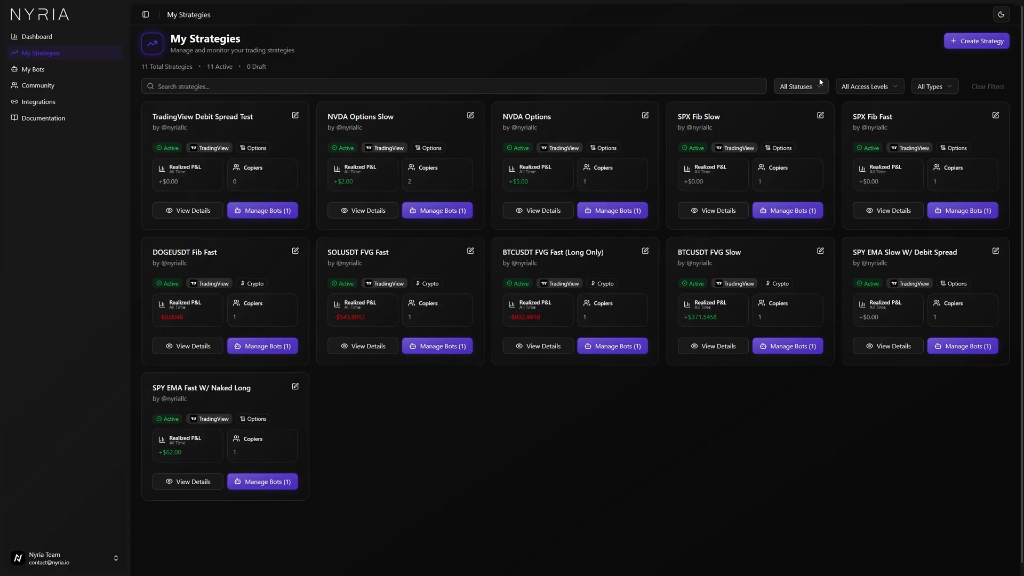
pyautogui.click(952, 46)
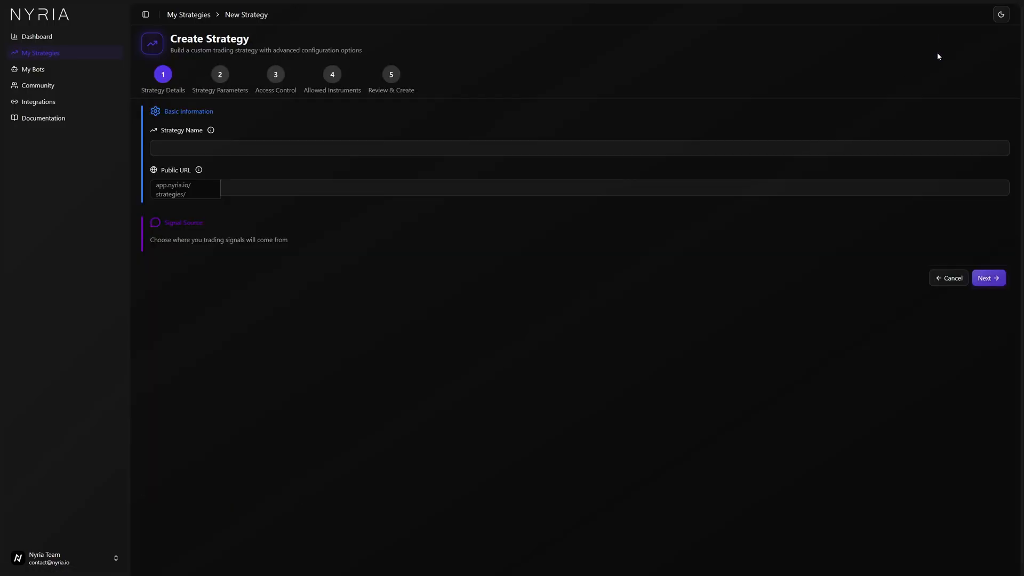
pyautogui.click(450, 146)
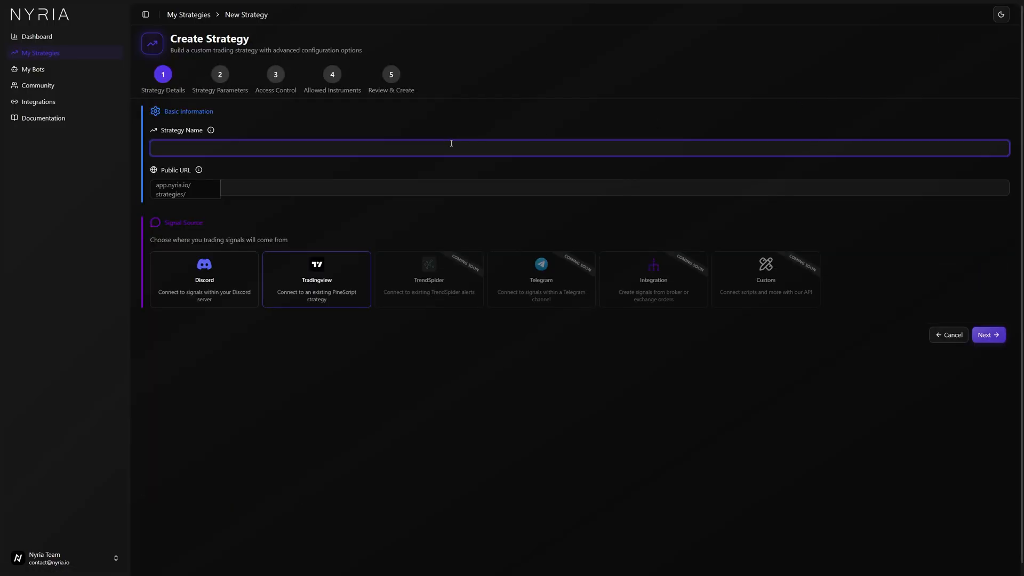
pyautogui.write('Discord ')
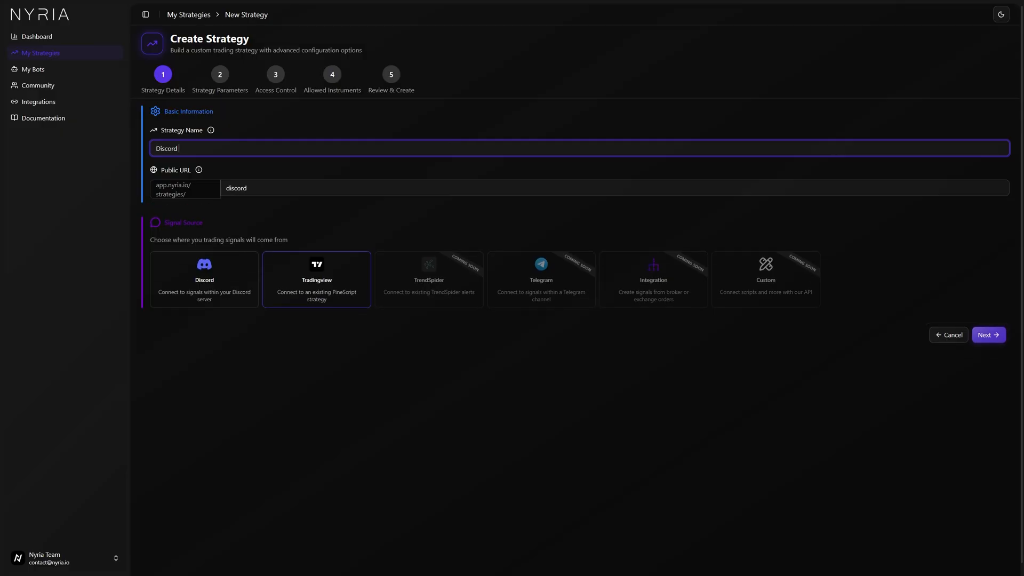
pyautogui.write('Long Options Test')
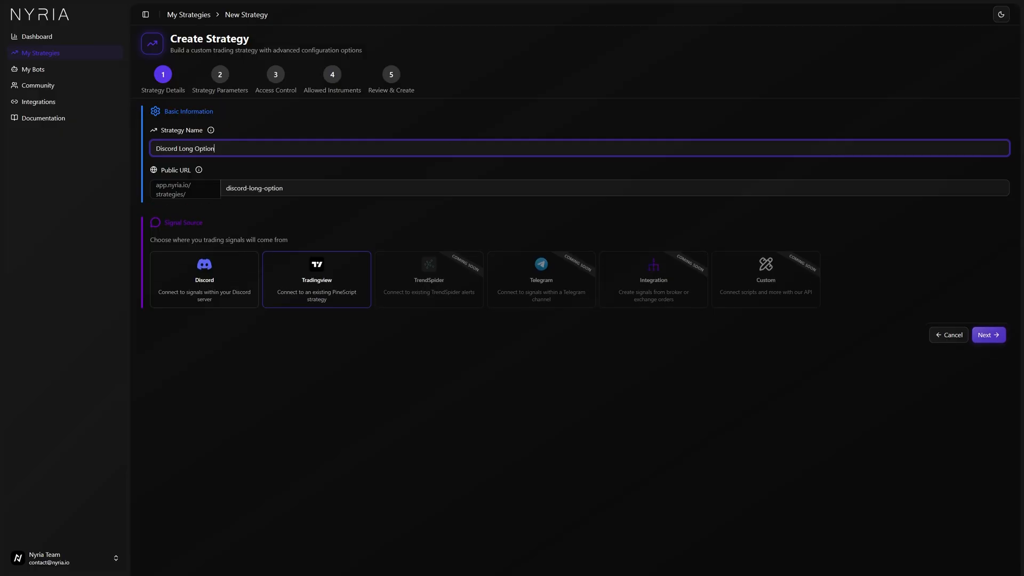
pyautogui.press('Tab')
pyautogui.click(231, 297)
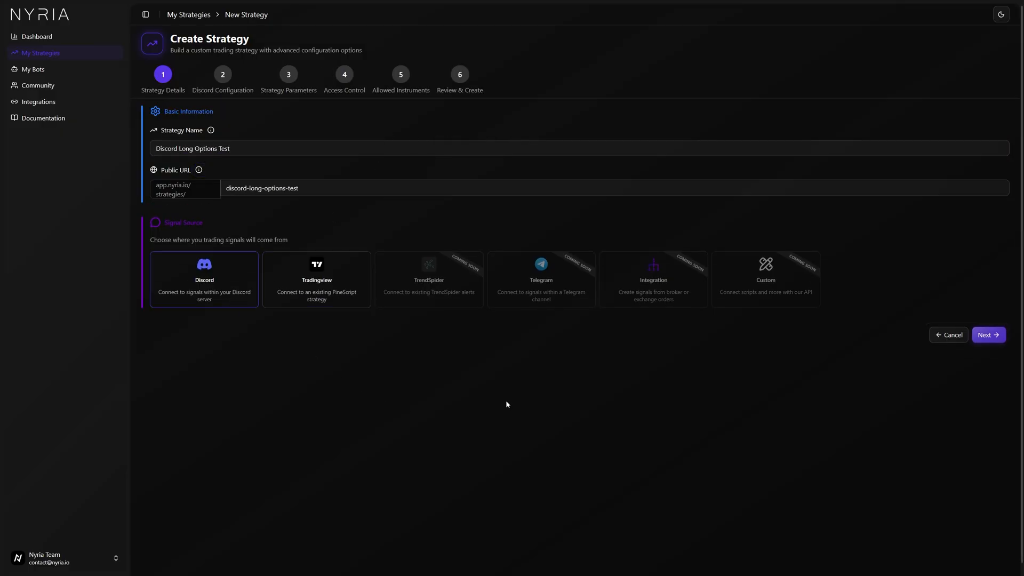
pyautogui.click(987, 334)
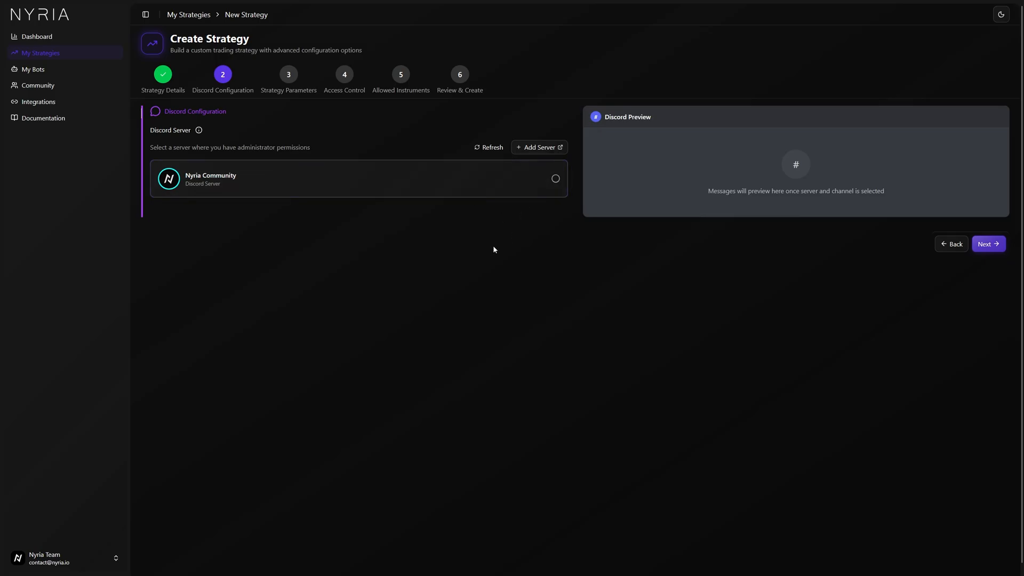
# Choose the Nyria Community server and alerts channel, filtering messages by keyword SPX and the alert author's username.
pyautogui.click(406, 178)
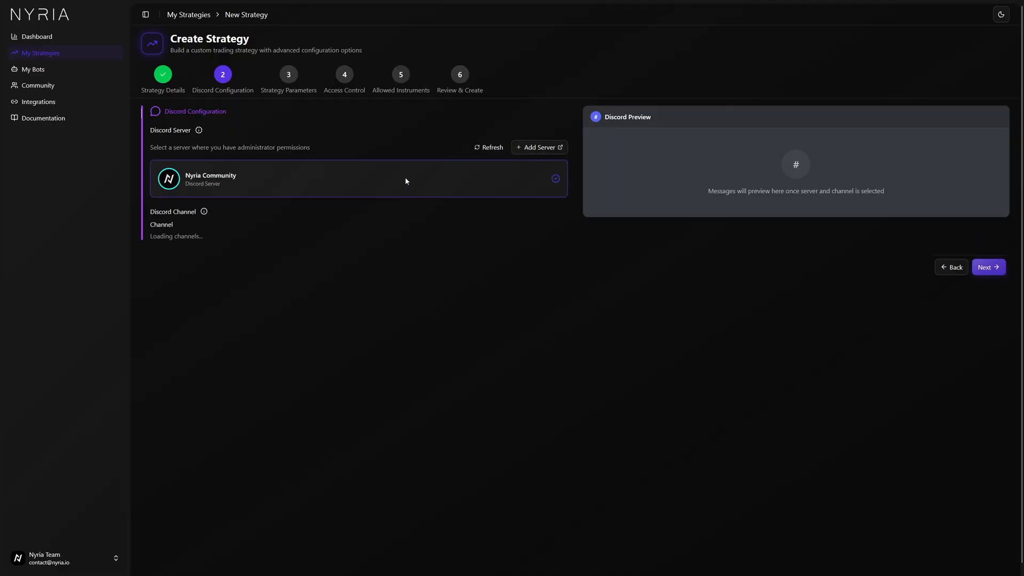
pyautogui.scroll(-2, 375, 295)
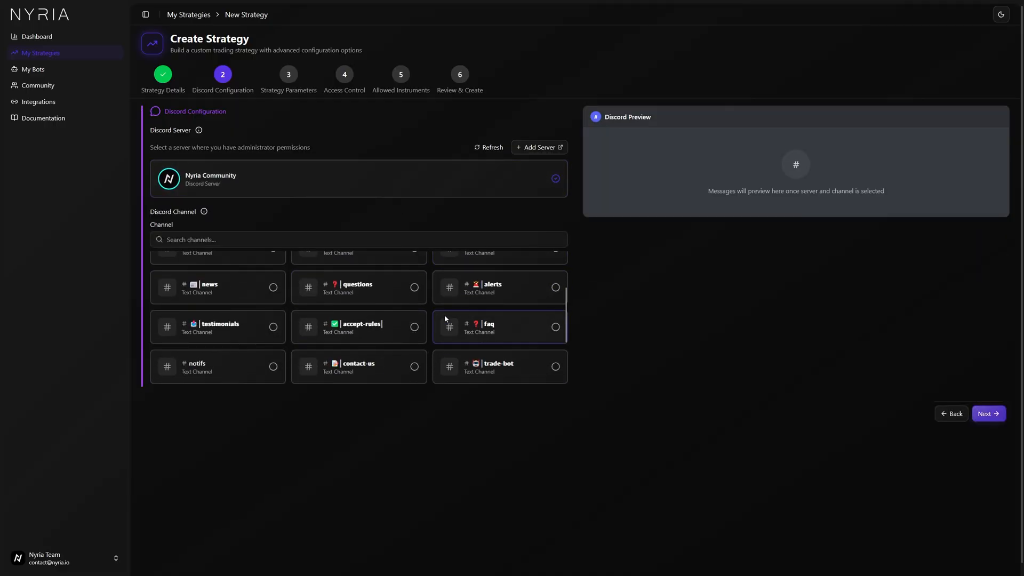
pyautogui.click(533, 291)
pyautogui.scroll(-1, 596, 399)
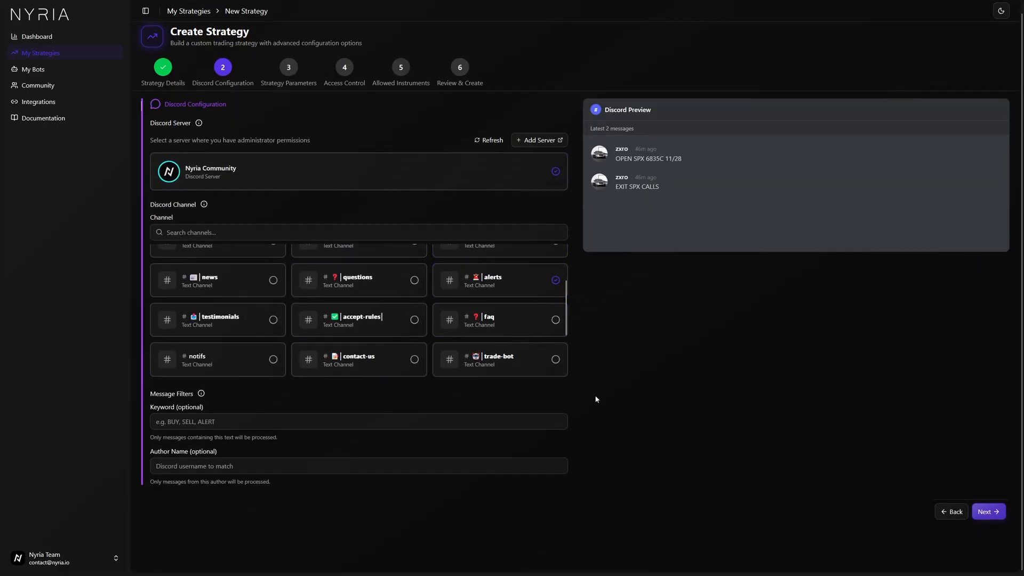
pyautogui.click(315, 421)
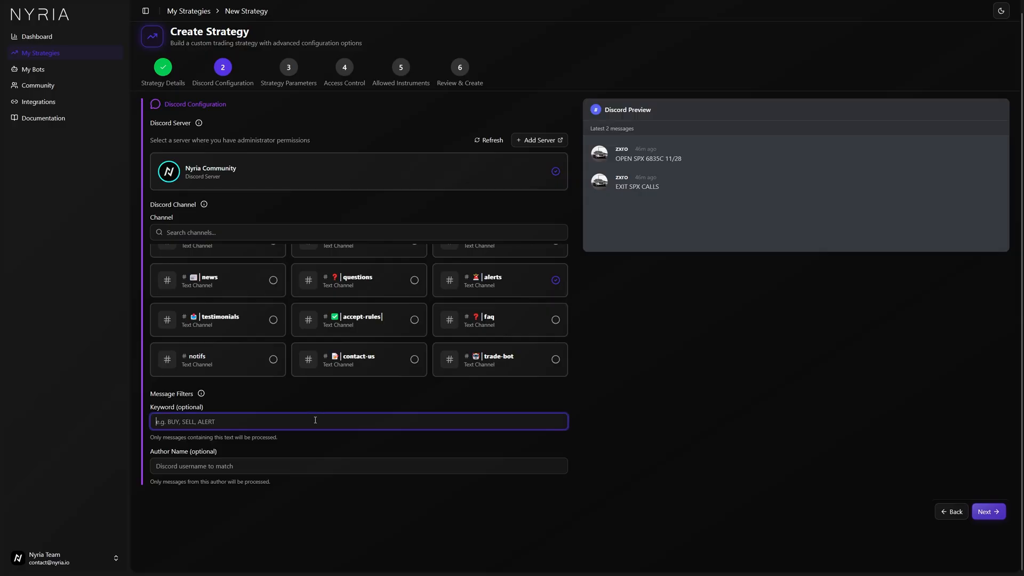
pyautogui.write('SPX')
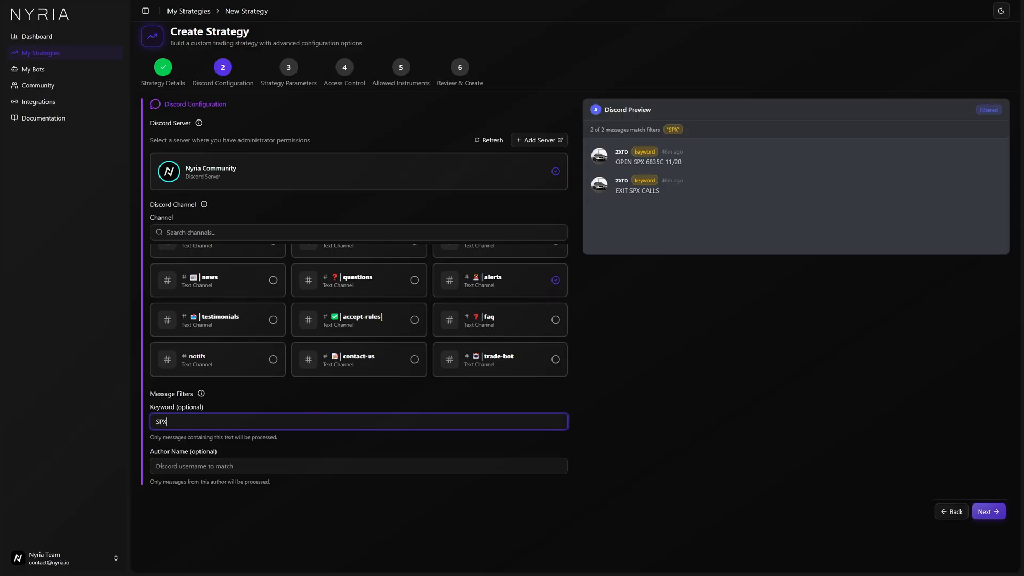
pyautogui.click(355, 466)
pyautogui.write('zxro')
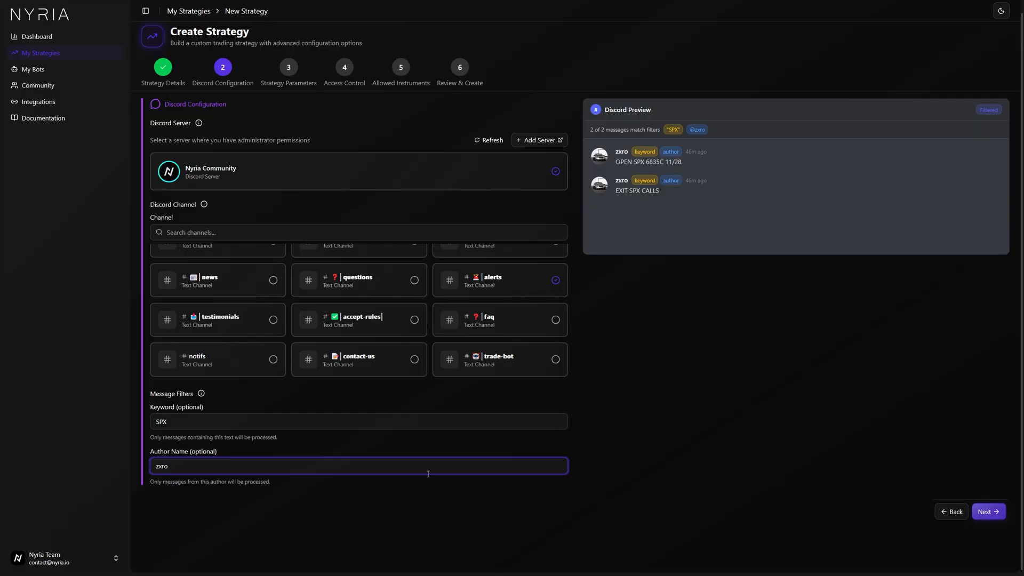
pyautogui.click(632, 377)
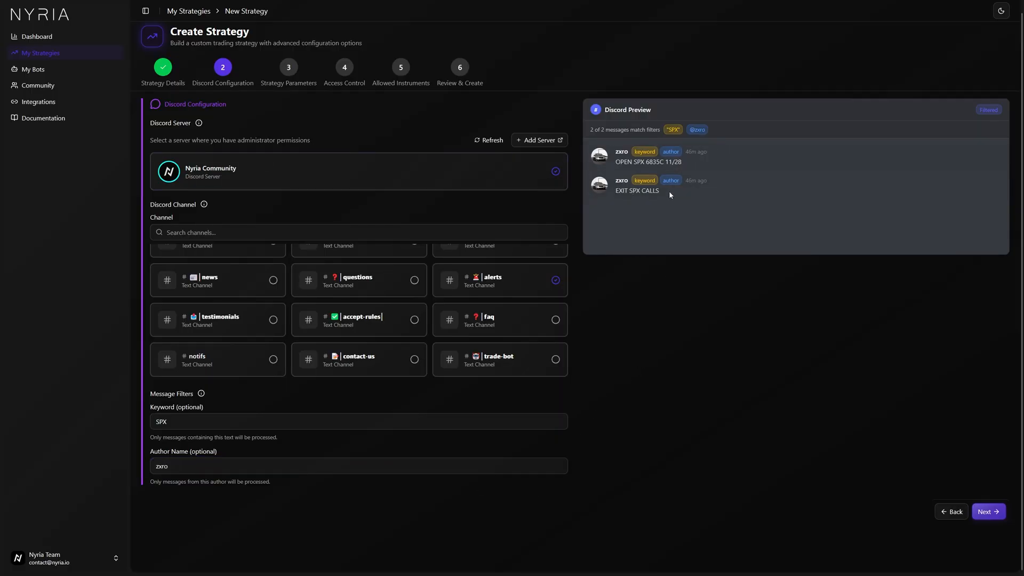
pyautogui.click(986, 512)
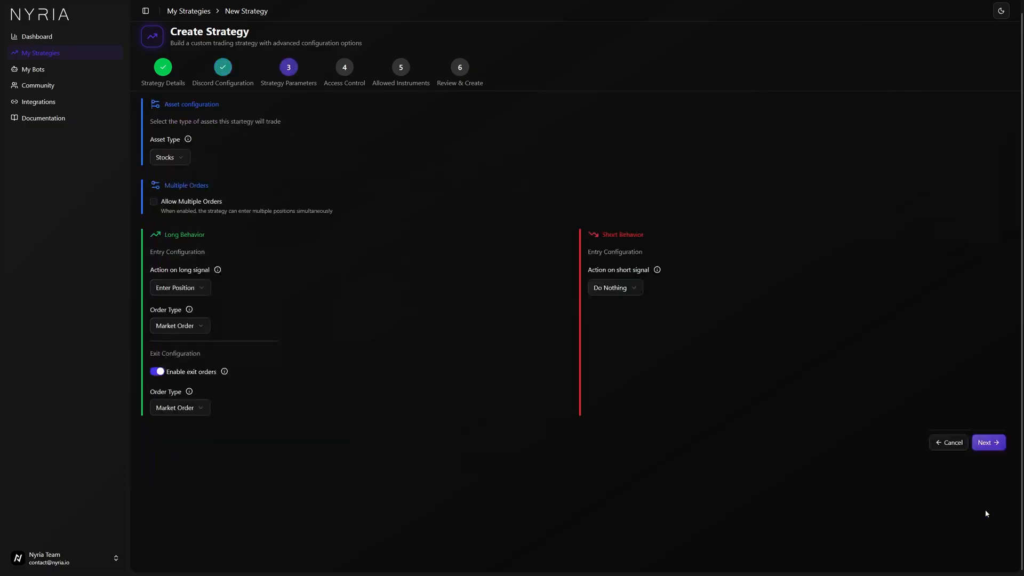
# Set the asset type to Options with the External (Alert-based) selection method.
pyautogui.click(169, 157)
pyautogui.click(190, 189)
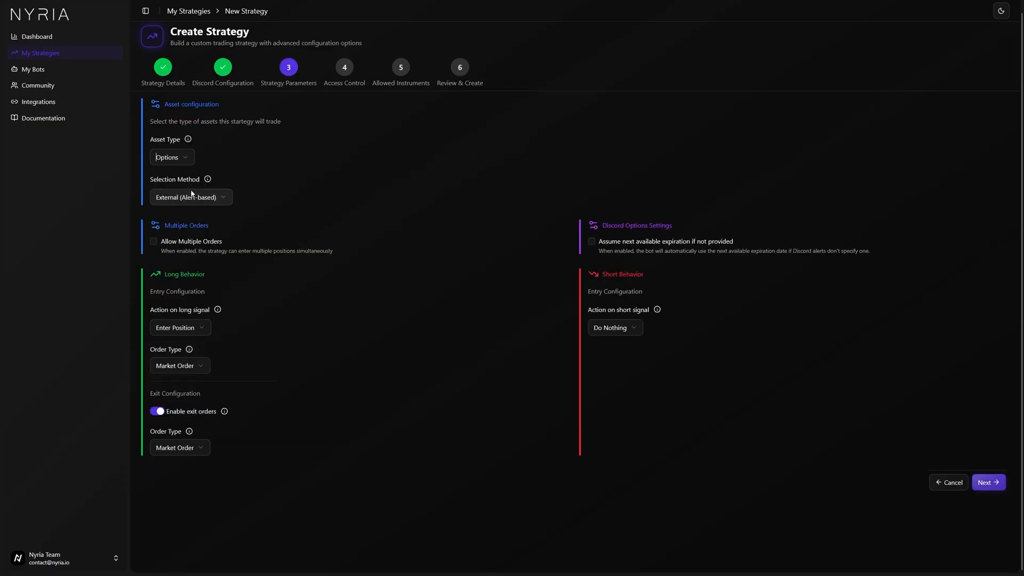
pyautogui.click(193, 197)
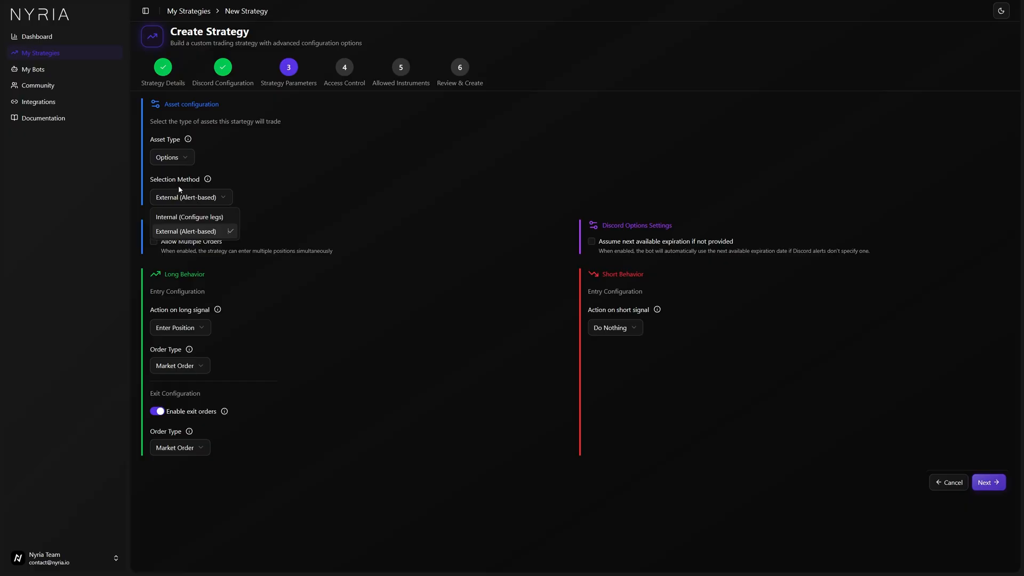
pyautogui.click(188, 232)
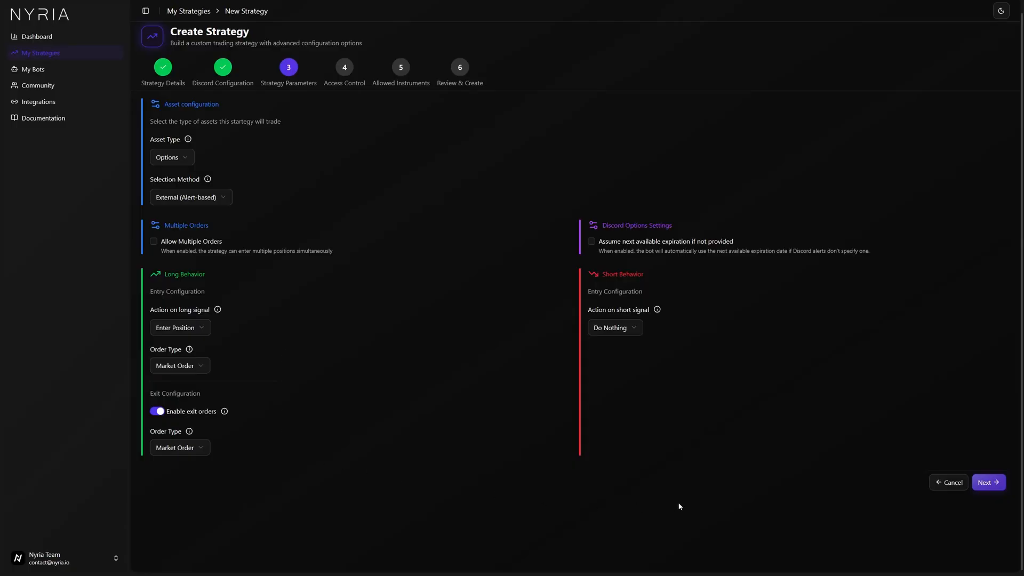
pyautogui.click(197, 371)
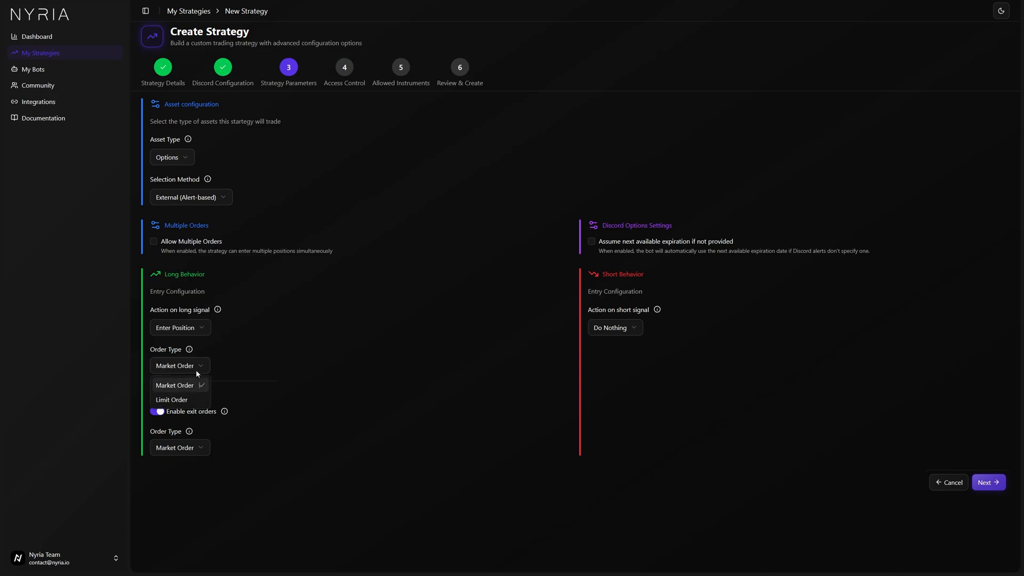
pyautogui.click(172, 400)
pyautogui.click(236, 365)
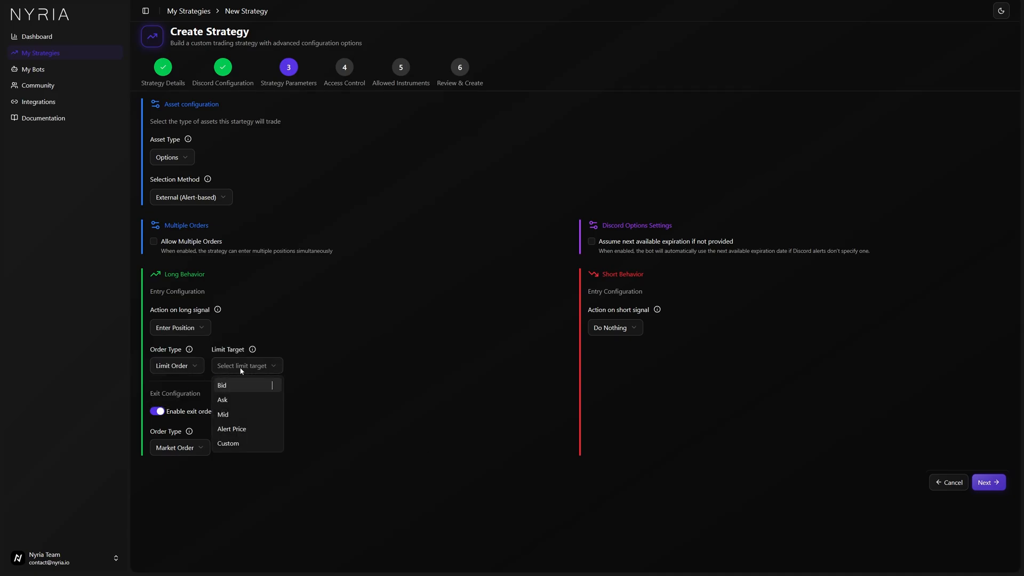
pyautogui.click(235, 426)
pyautogui.click(174, 367)
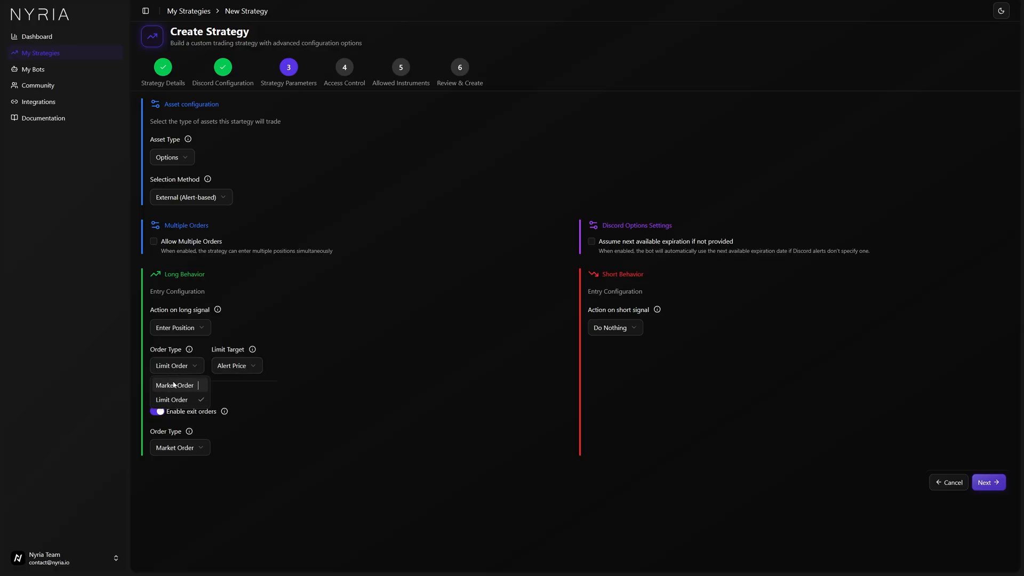
pyautogui.click(213, 383)
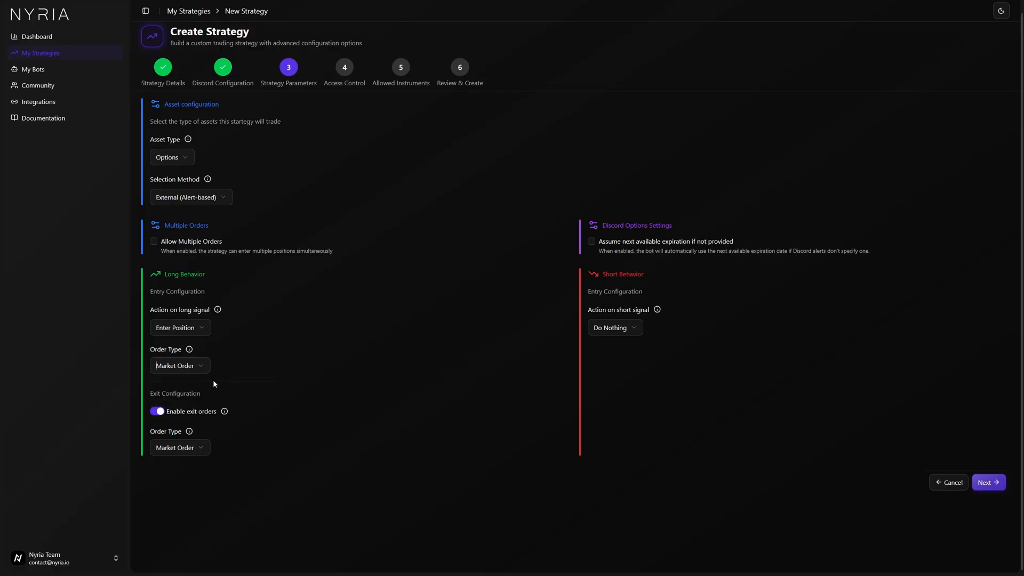
# Keep the strategy public and select SPX as its only allowed instrument.
pyautogui.click(989, 483)
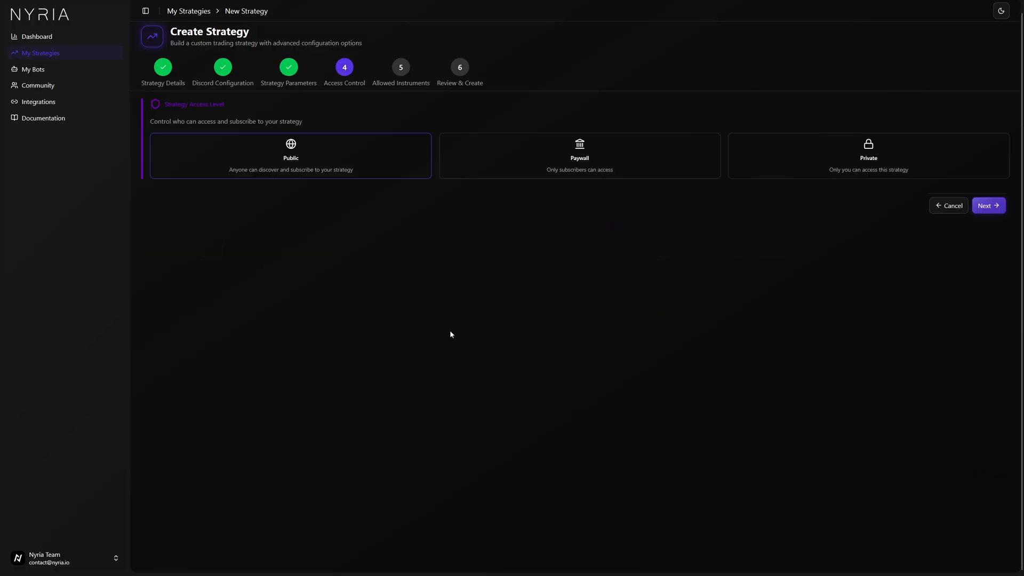
pyautogui.click(995, 206)
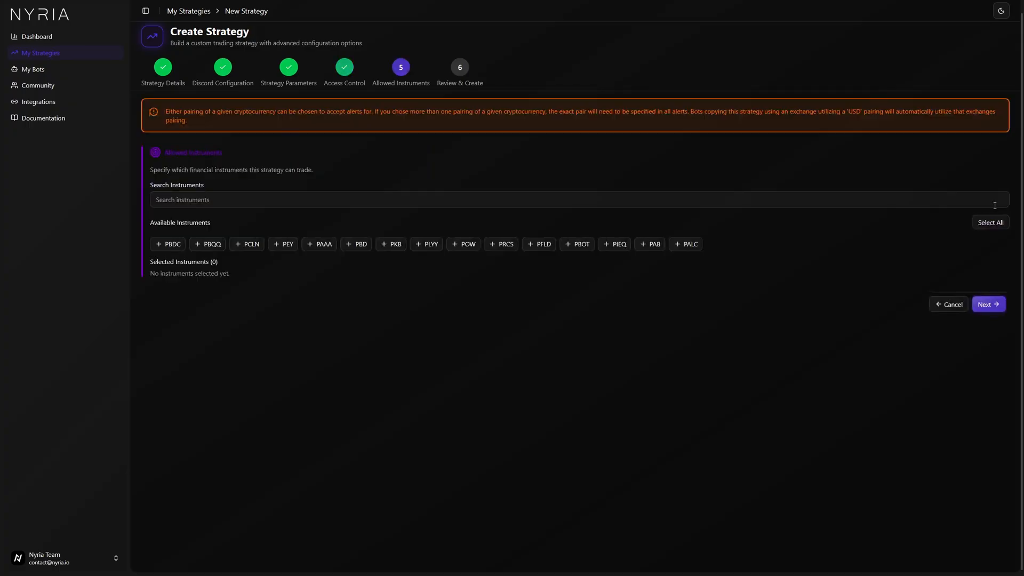
pyautogui.click(620, 201)
pyautogui.write('SPX')
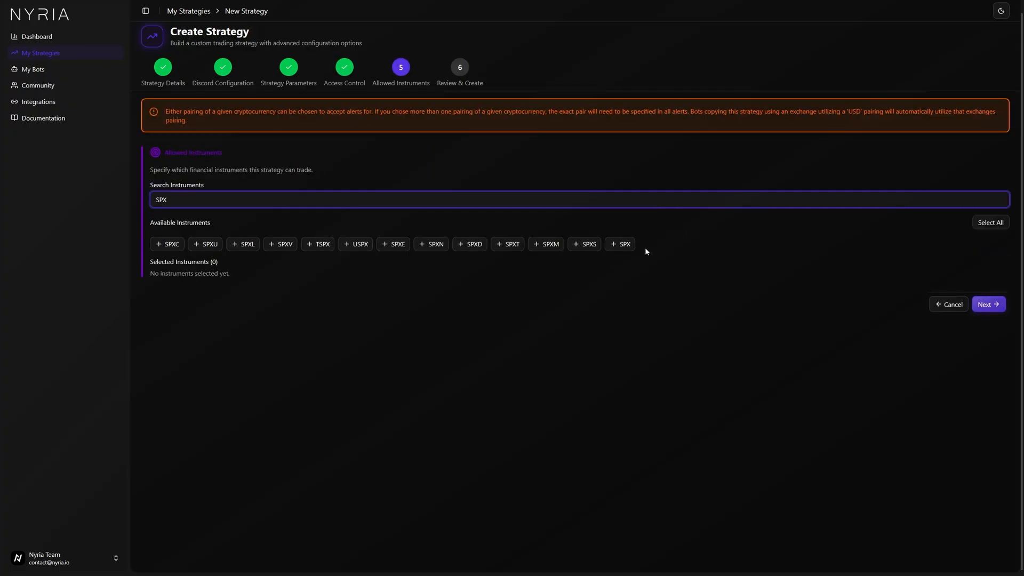
pyautogui.click(623, 244)
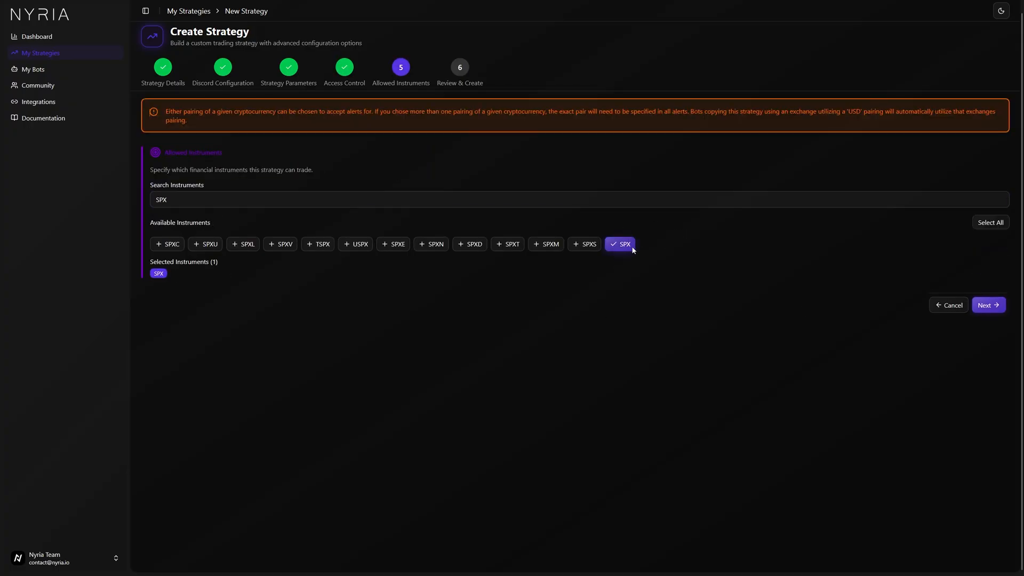
# Review the strategy summary and create the strategy.
pyautogui.click(992, 310)
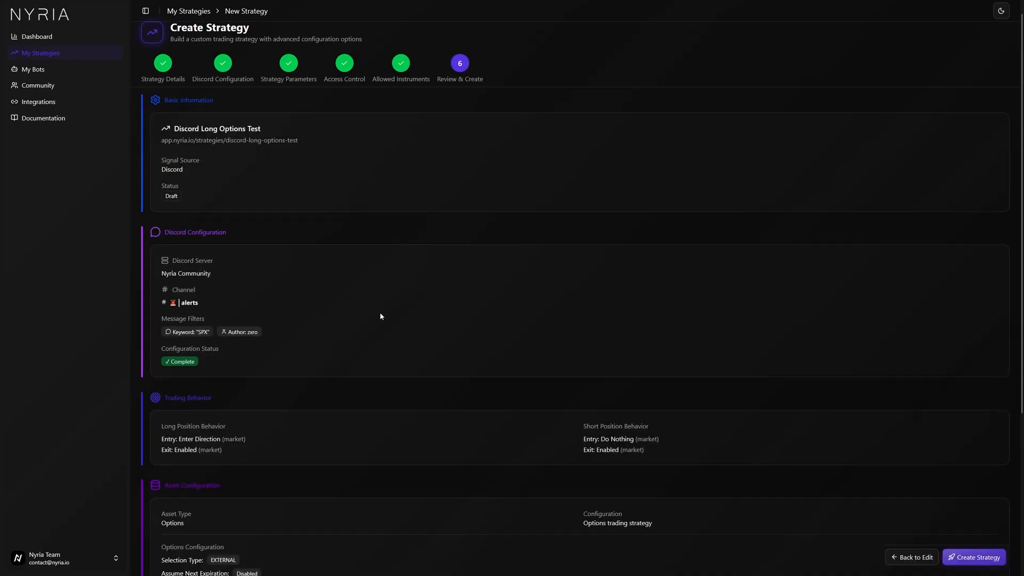
pyautogui.scroll(-4, 380, 312)
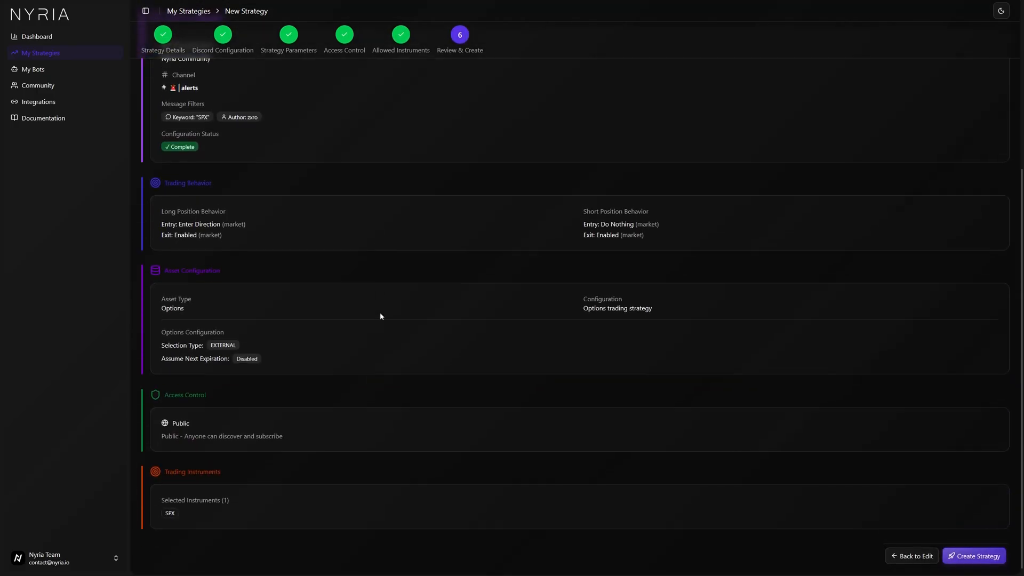
pyautogui.click(972, 555)
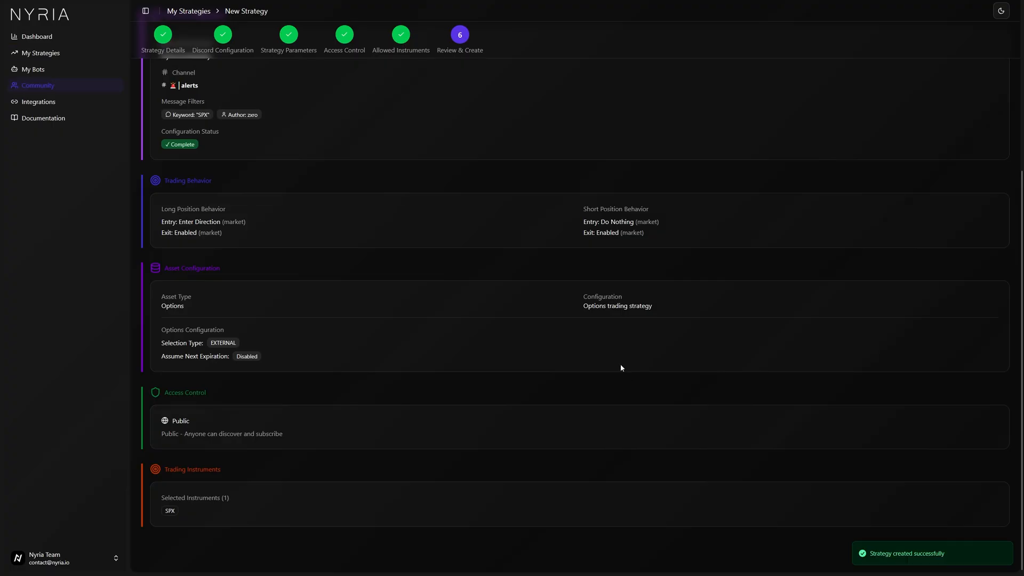
# Assign the OPEN SPX 6835C 11/28 message as Long Entry and the EXIT SPX CALLS message as Long Exit.
pyautogui.scroll(-2, 627, 356)
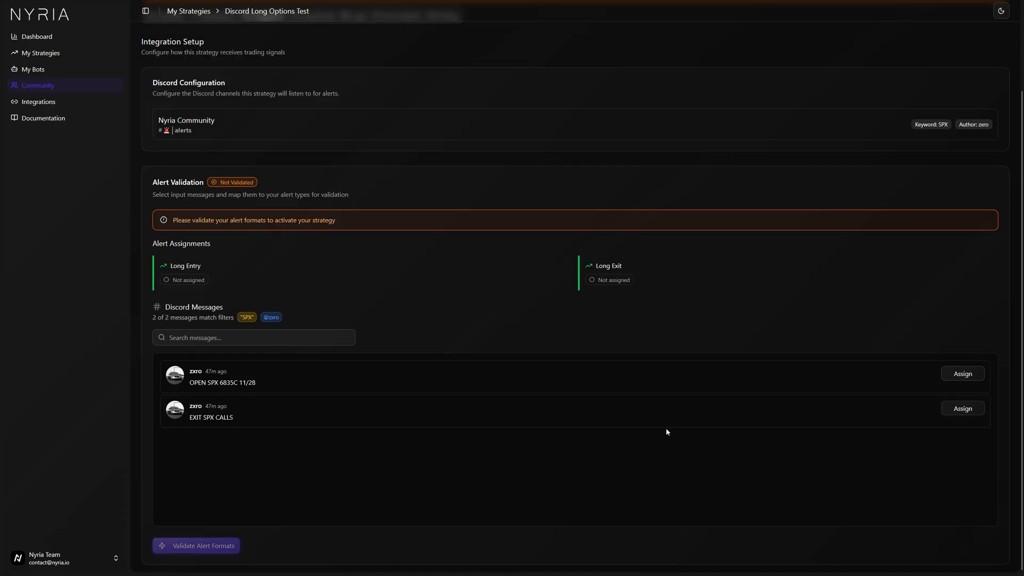
pyautogui.click(969, 373)
pyautogui.click(955, 392)
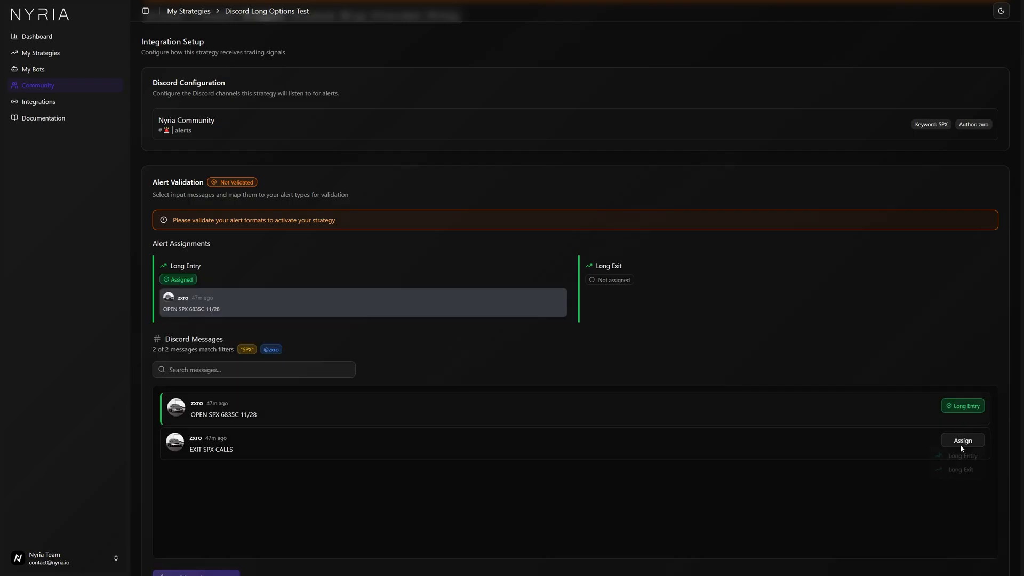
pyautogui.click(960, 442)
pyautogui.click(954, 478)
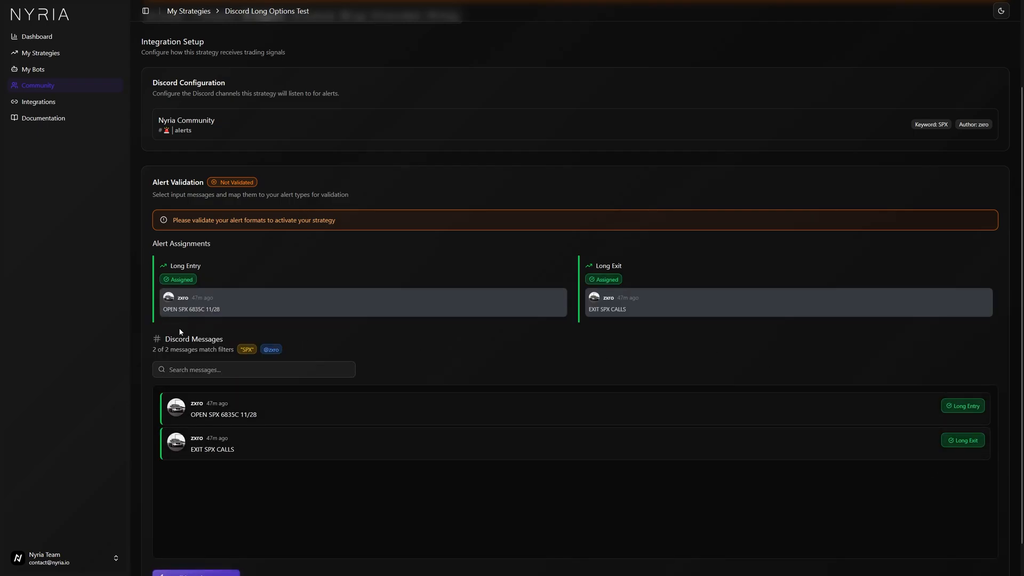
# Validate the alert formats and choose to continue later instead of deploying a bot.
pyautogui.moveTo(164, 309); pyautogui.dragTo(223, 308)
pyautogui.moveTo(591, 309); pyautogui.dragTo(631, 313)
pyautogui.click(611, 345)
pyautogui.scroll(-1, 501, 354)
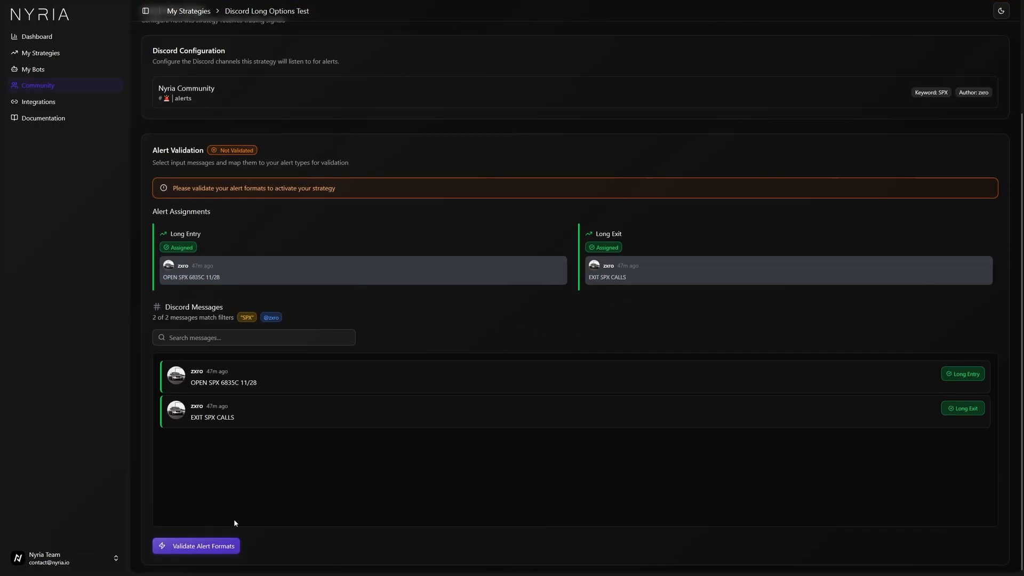
pyautogui.click(217, 549)
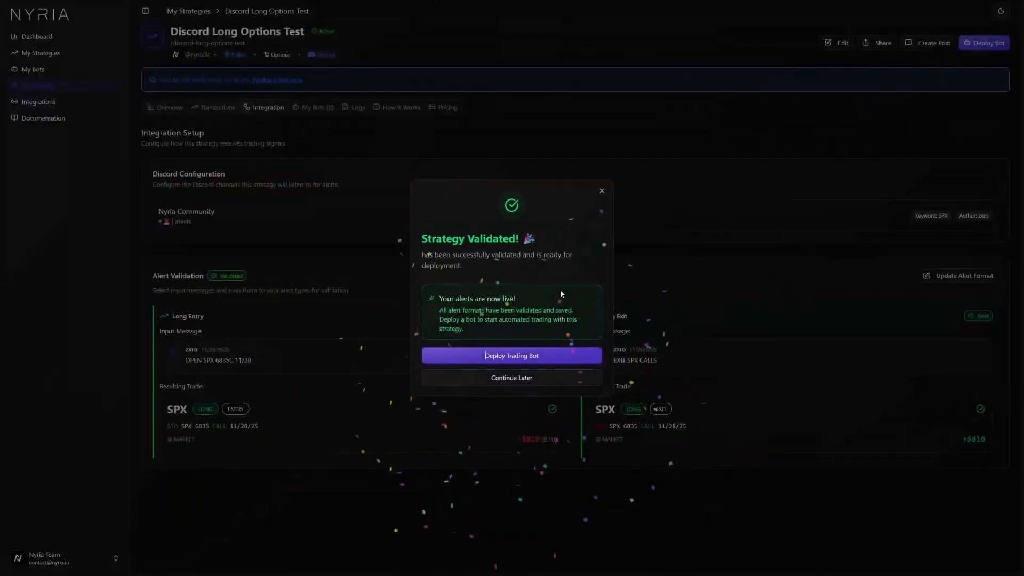
pyautogui.click(533, 375)
# Compare each validated input message with its resulting SPX option trade.
pyautogui.moveTo(169, 428); pyautogui.dragTo(260, 424)
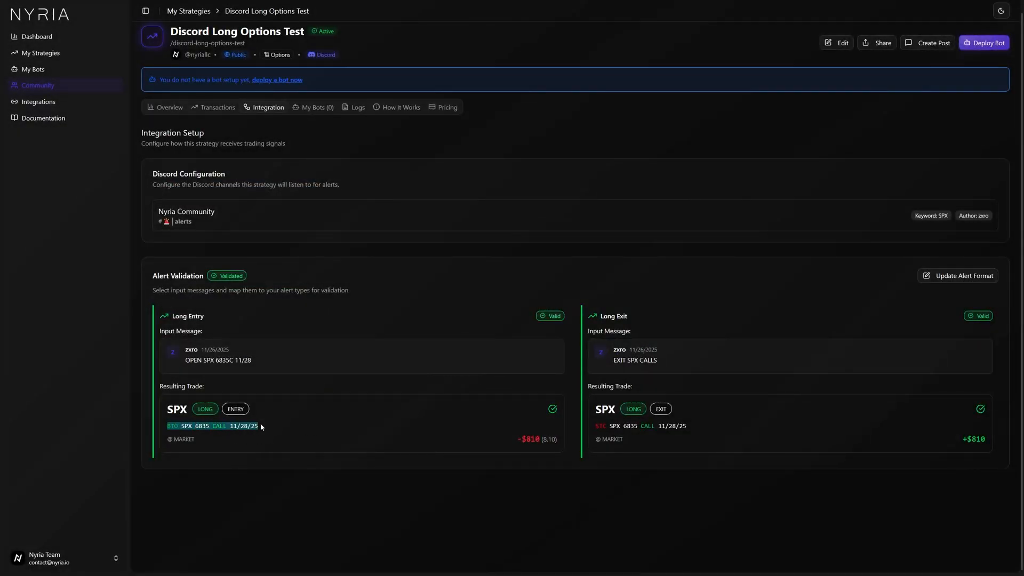
pyautogui.moveTo(207, 361); pyautogui.dragTo(247, 364)
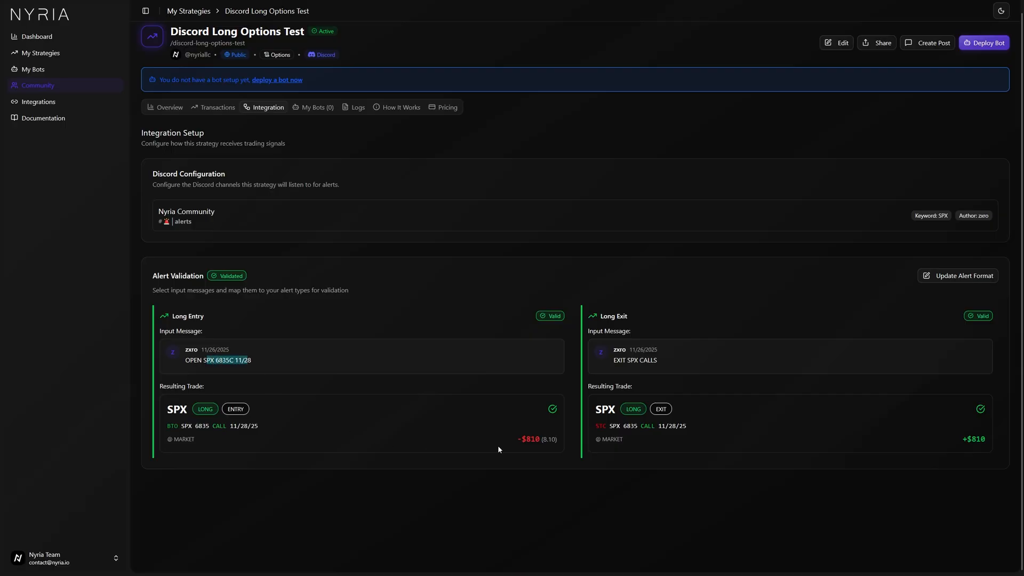
pyautogui.moveTo(595, 427); pyautogui.dragTo(677, 427)
pyautogui.moveTo(617, 360); pyautogui.dragTo(655, 361)
pyautogui.scroll(1, 667, 488)
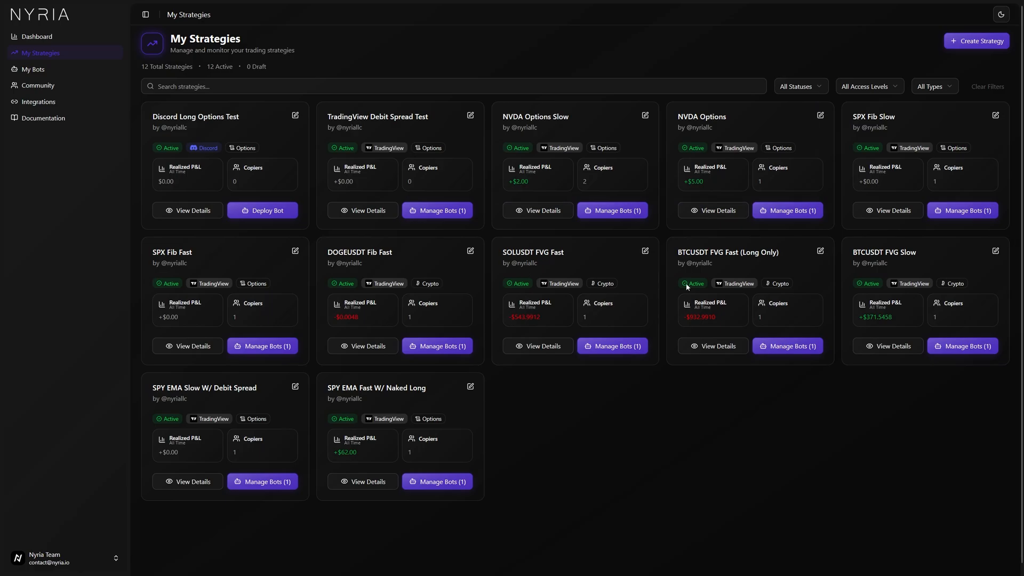
# Open the BTCUSDT FVG Slow strategy and browse its recent transactions.
pyautogui.click(863, 257)
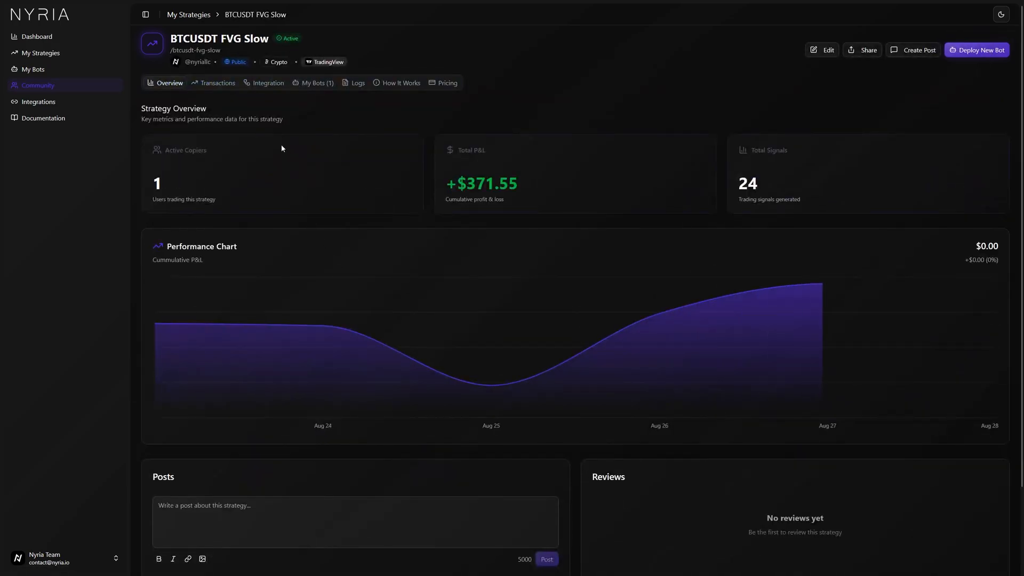
pyautogui.click(216, 85)
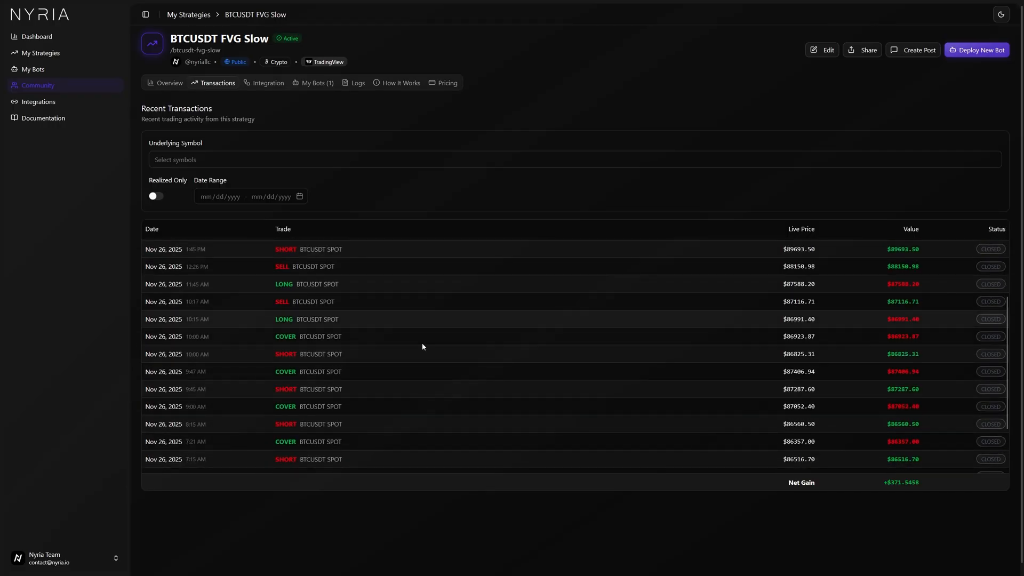
pyautogui.scroll(-2, 421, 342)
pyautogui.scroll(2, 417, 385)
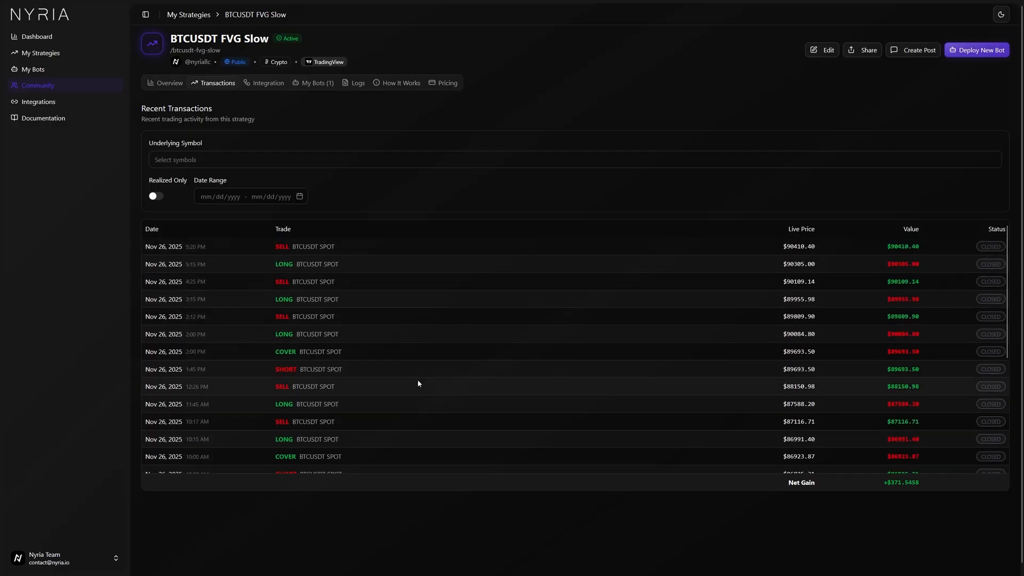
pyautogui.scroll(-6, 419, 383)
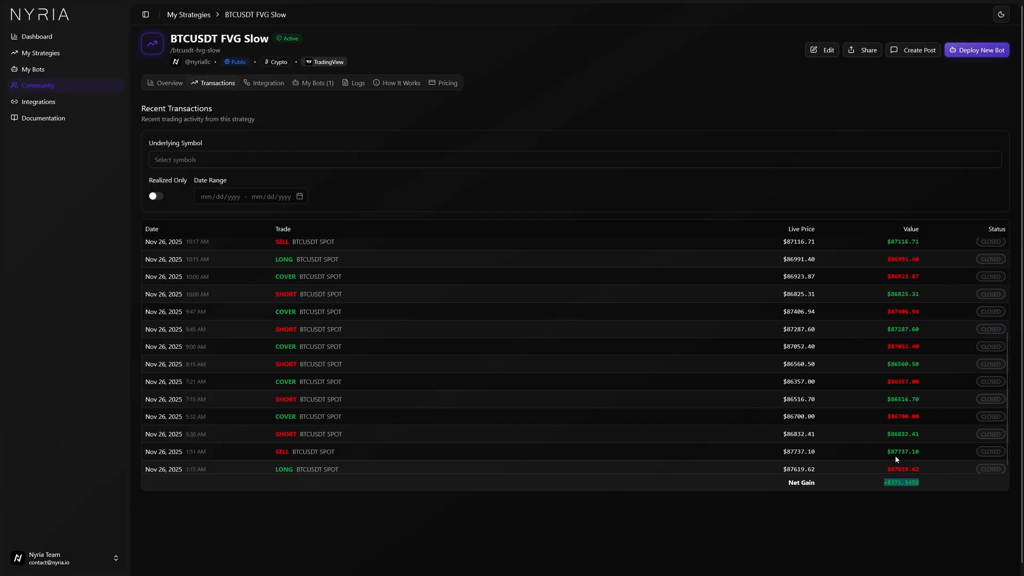
pyautogui.scroll(6, 890, 443)
pyautogui.scroll(-6, 670, 390)
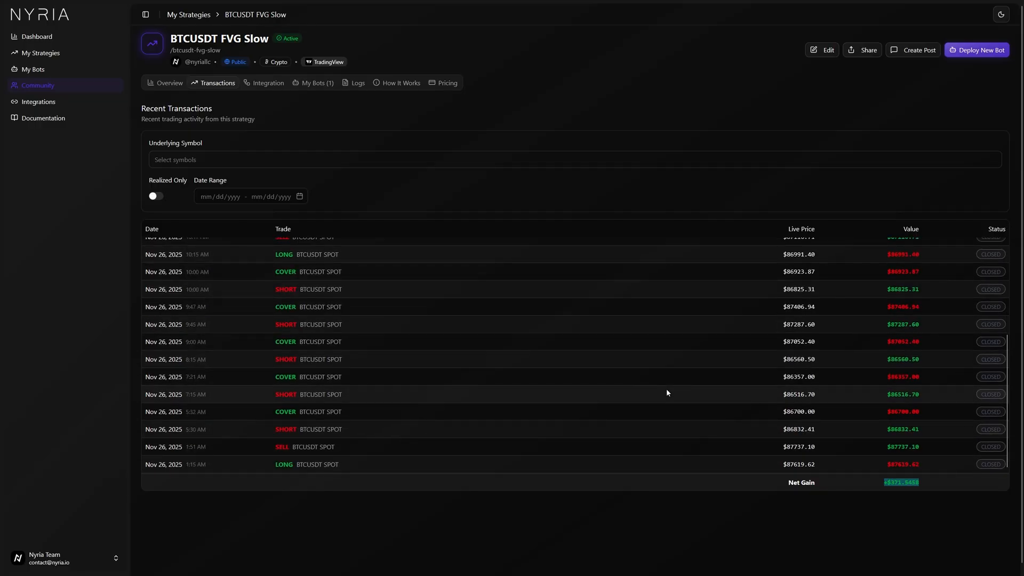
pyautogui.scroll(6, 662, 392)
# Examine the strategy's webhook URL and its validated alert messages and resulting trades.
pyautogui.click(265, 84)
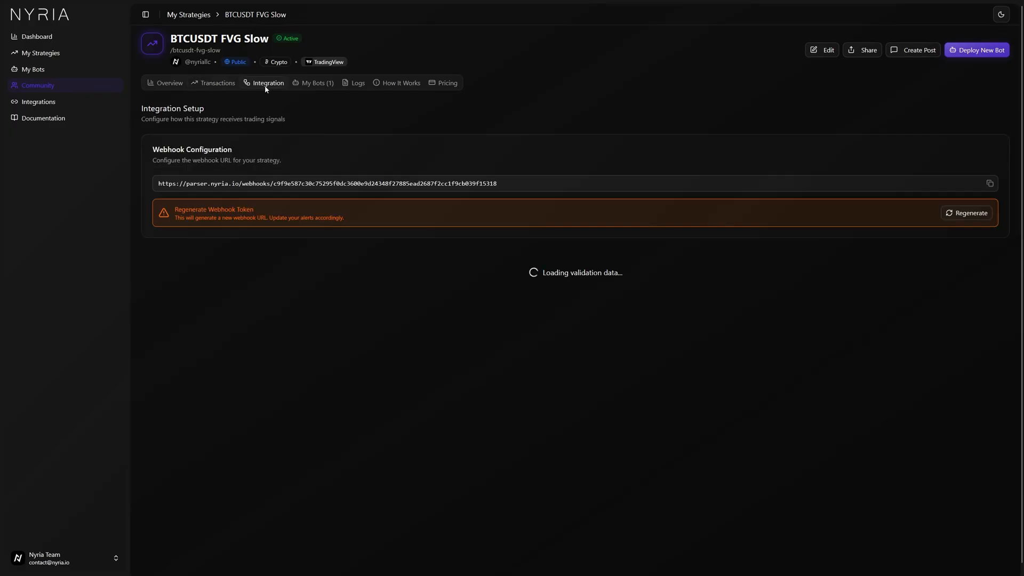
pyautogui.scroll(-2, 394, 324)
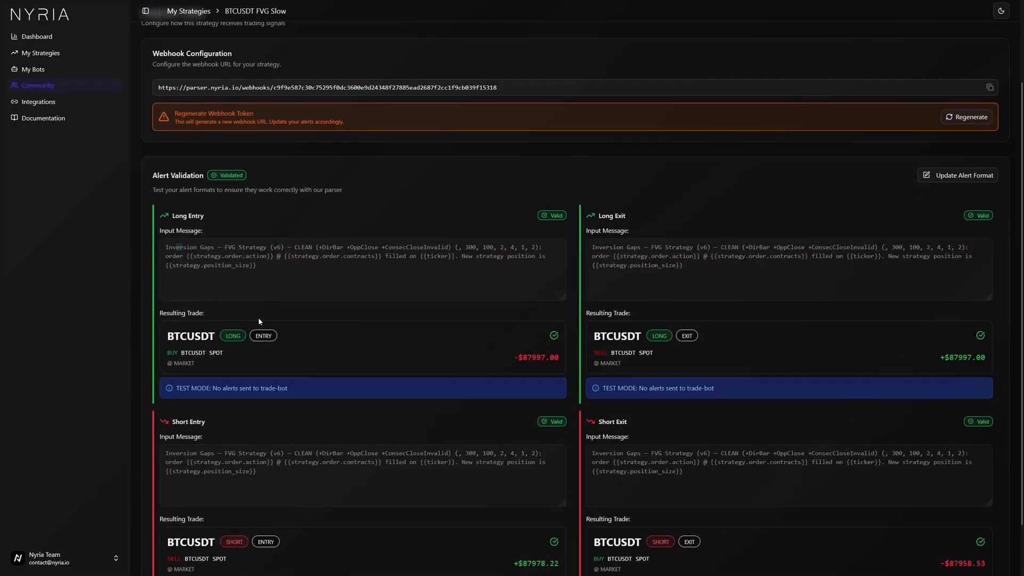
pyautogui.scroll(-1, 258, 318)
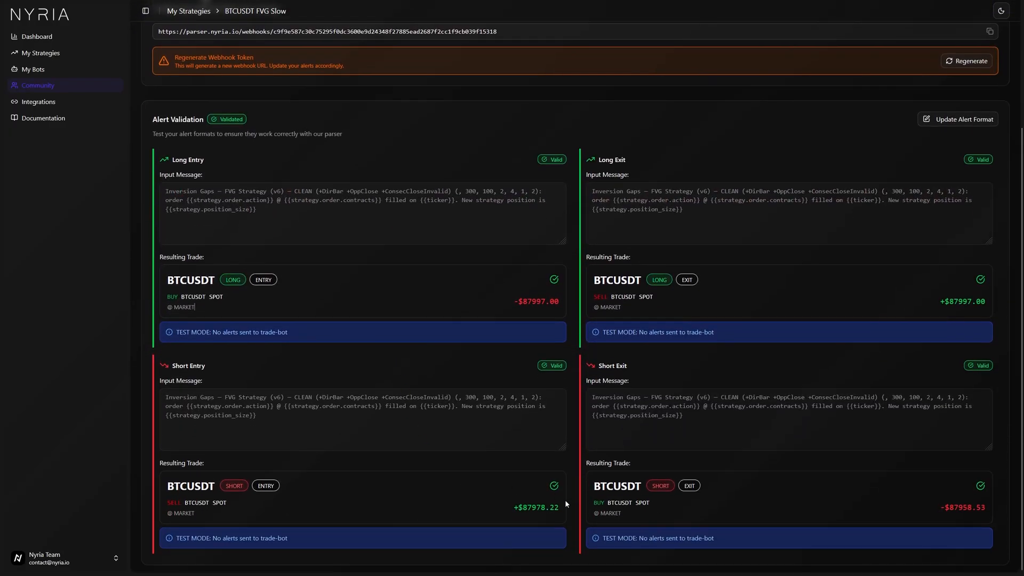
pyautogui.scroll(3, 373, 368)
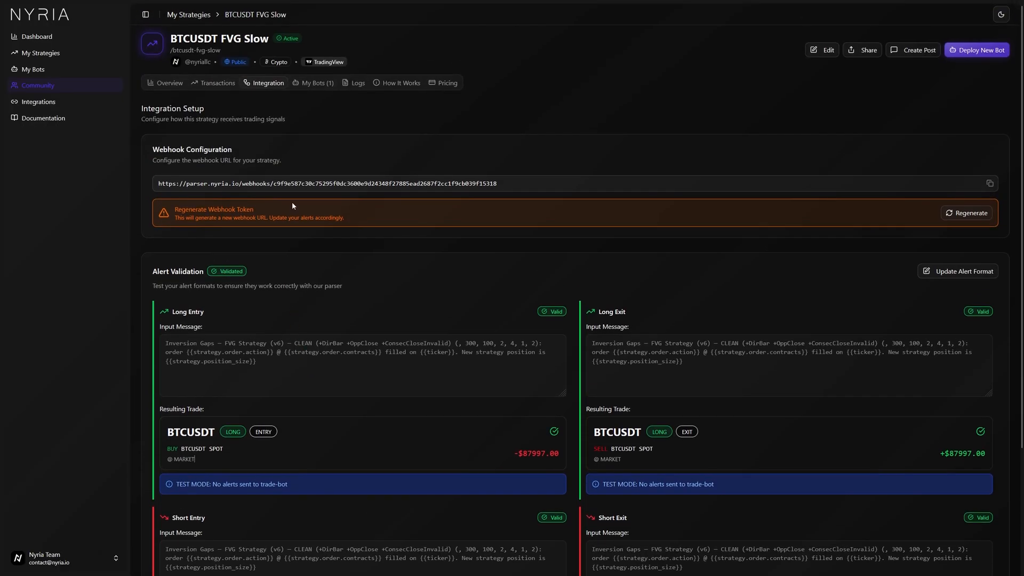
pyautogui.moveTo(180, 186); pyautogui.dragTo(501, 184)
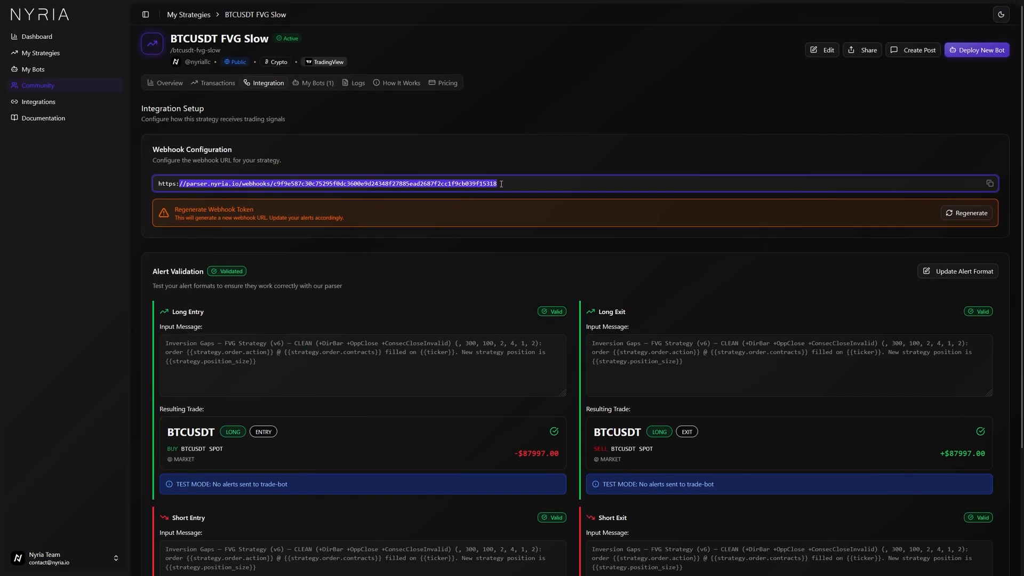
pyautogui.click(392, 247)
# Open the strategy's deployed bot and browse its transaction history.
pyautogui.click(308, 84)
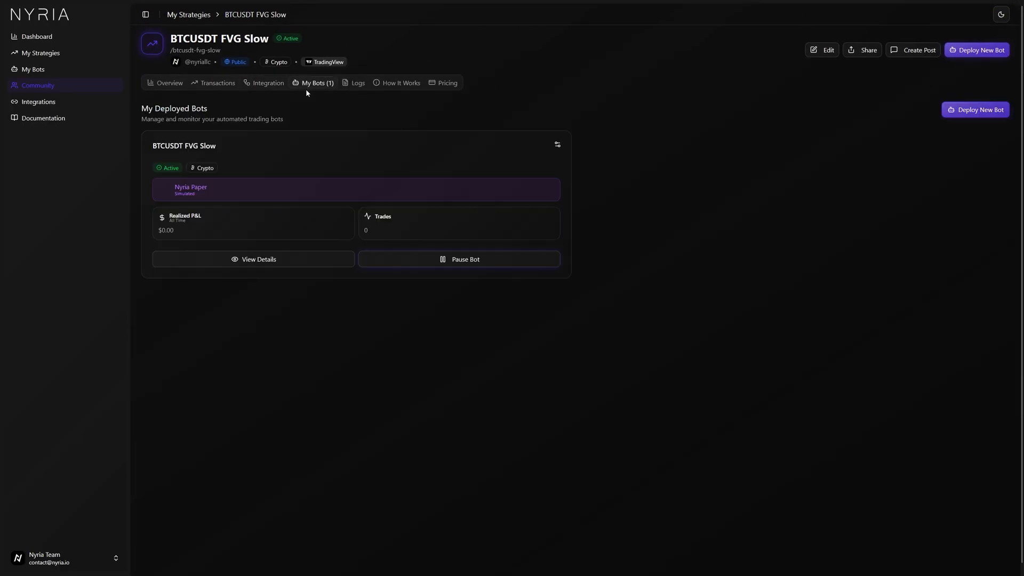
pyautogui.click(179, 147)
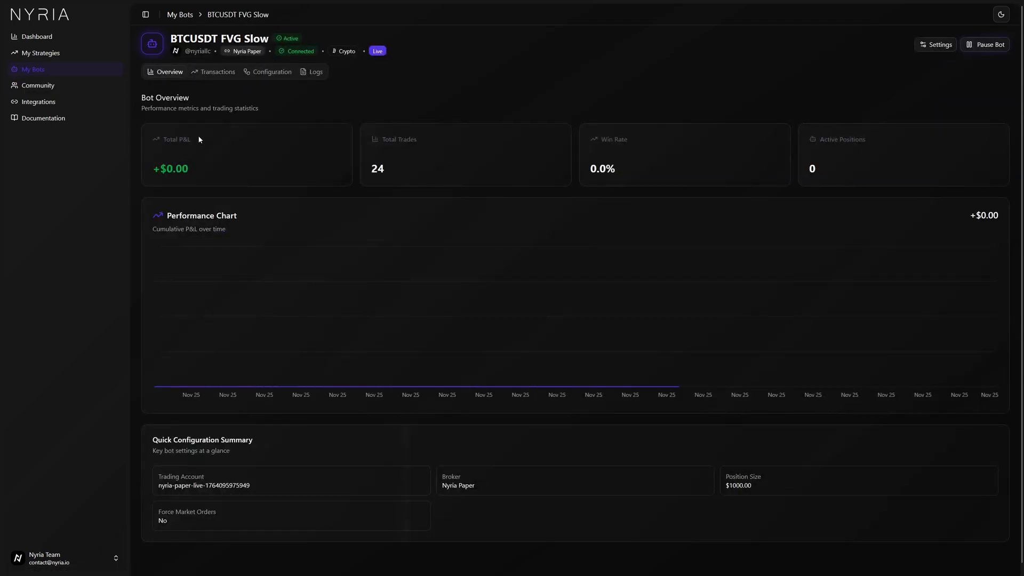
pyautogui.click(212, 73)
pyautogui.scroll(-2, 626, 366)
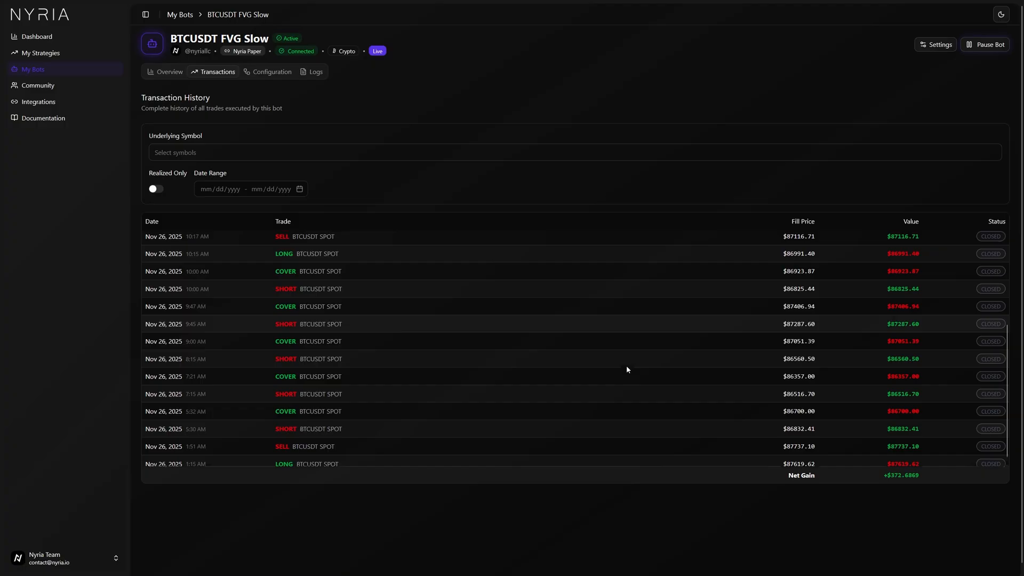
pyautogui.scroll(2, 627, 366)
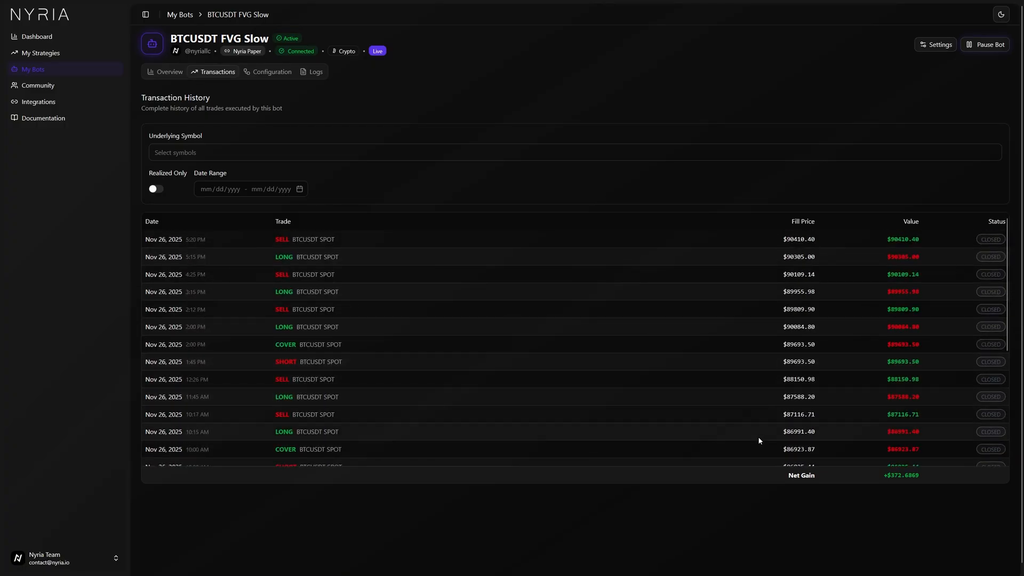
# Return to the strategy and open its activity logs.
pyautogui.click(923, 502)
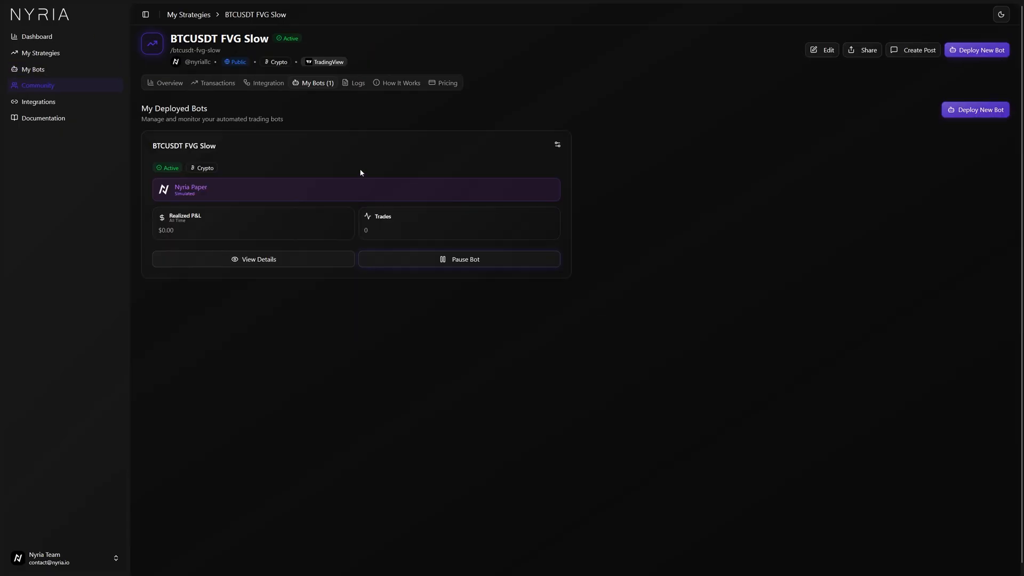
pyautogui.click(356, 84)
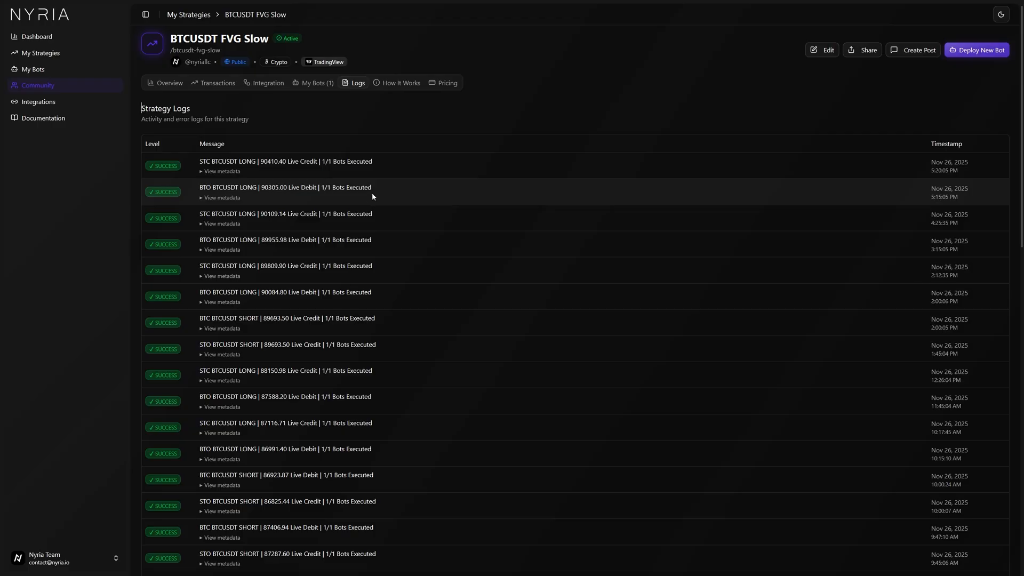
# Expand and inspect the metadata of the most recent strategy log entry.
pyautogui.click(226, 174)
pyautogui.moveTo(208, 187); pyautogui.dragTo(254, 257)
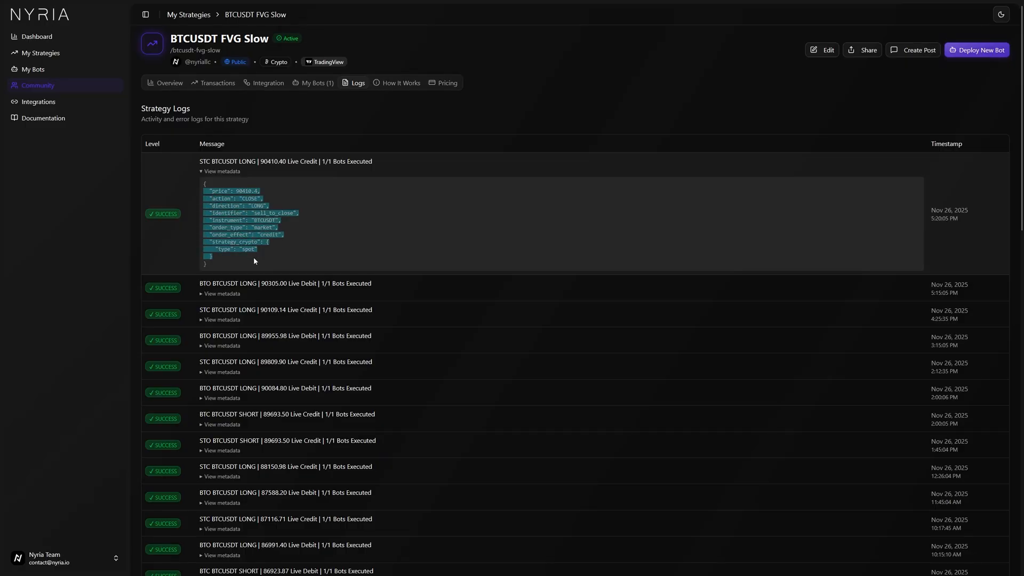
pyautogui.click(216, 172)
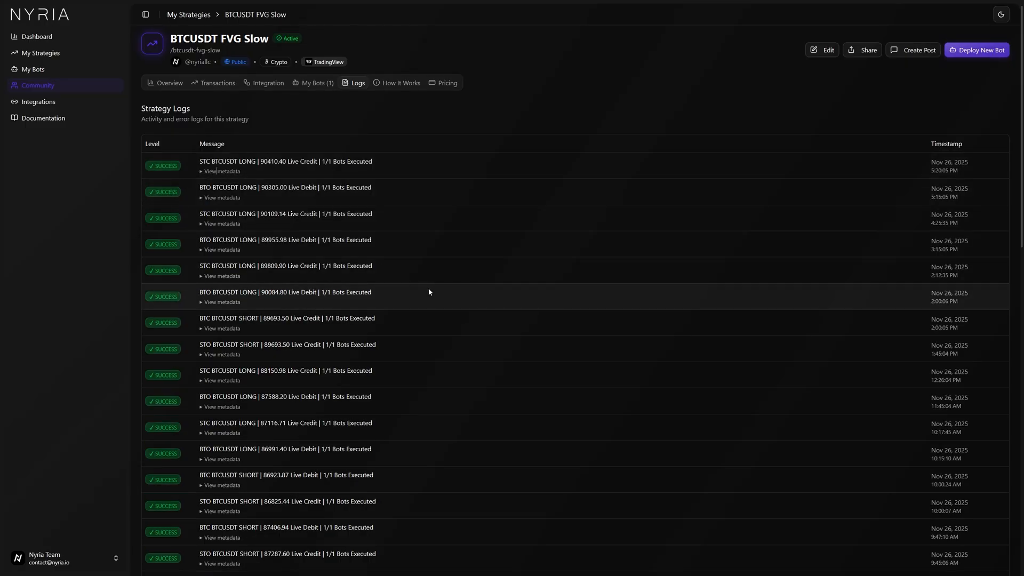
pyautogui.scroll(-2, 429, 292)
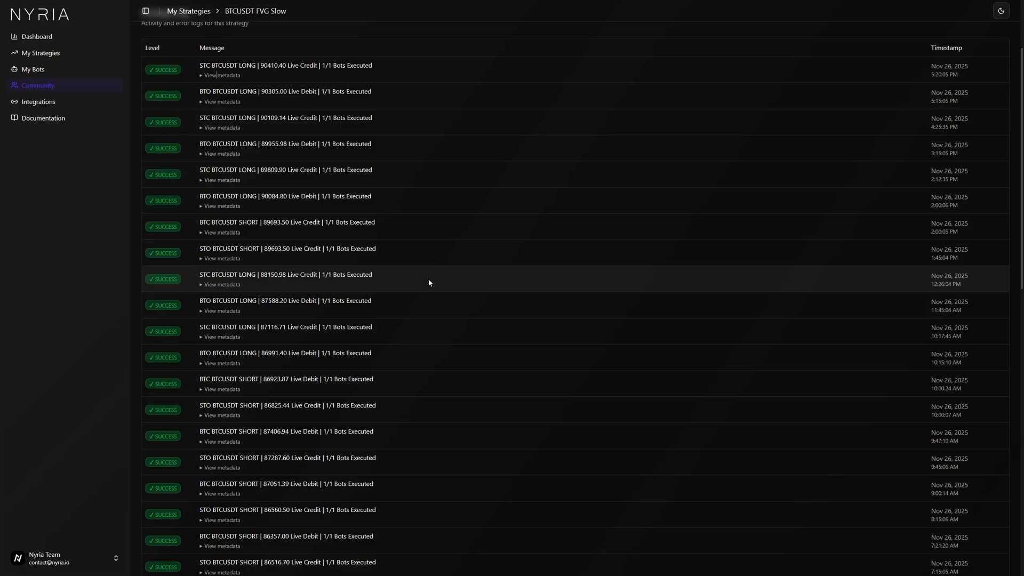
pyautogui.scroll(2, 429, 282)
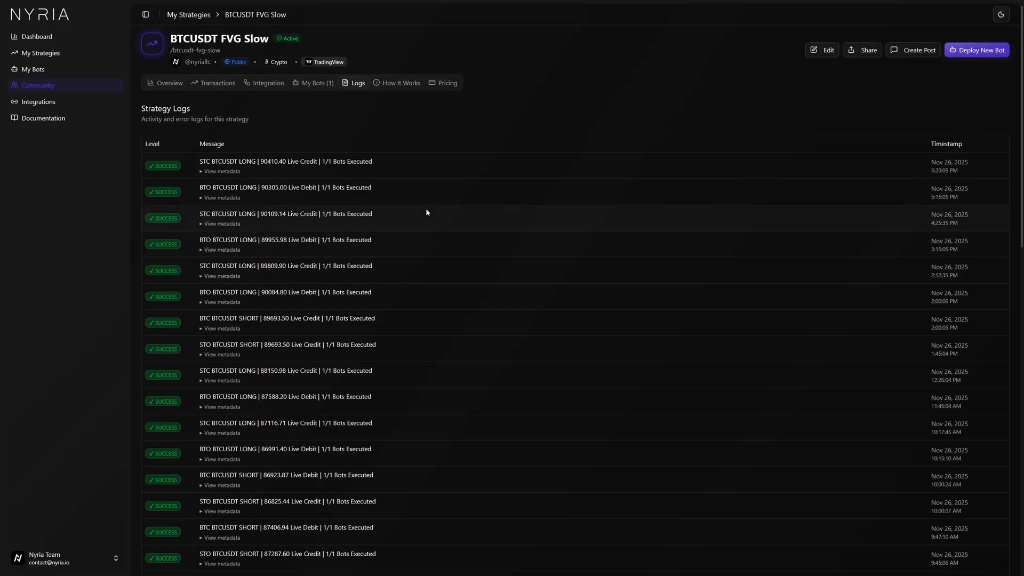
# Review the strategy's How It Works configuration details and its Pricing & Access section.
pyautogui.click(394, 83)
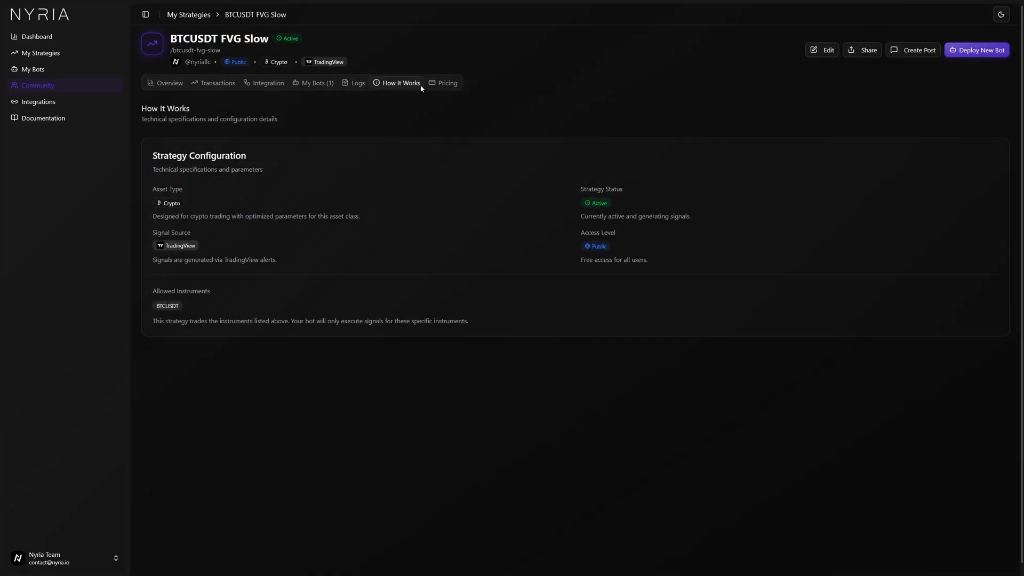
pyautogui.click(441, 84)
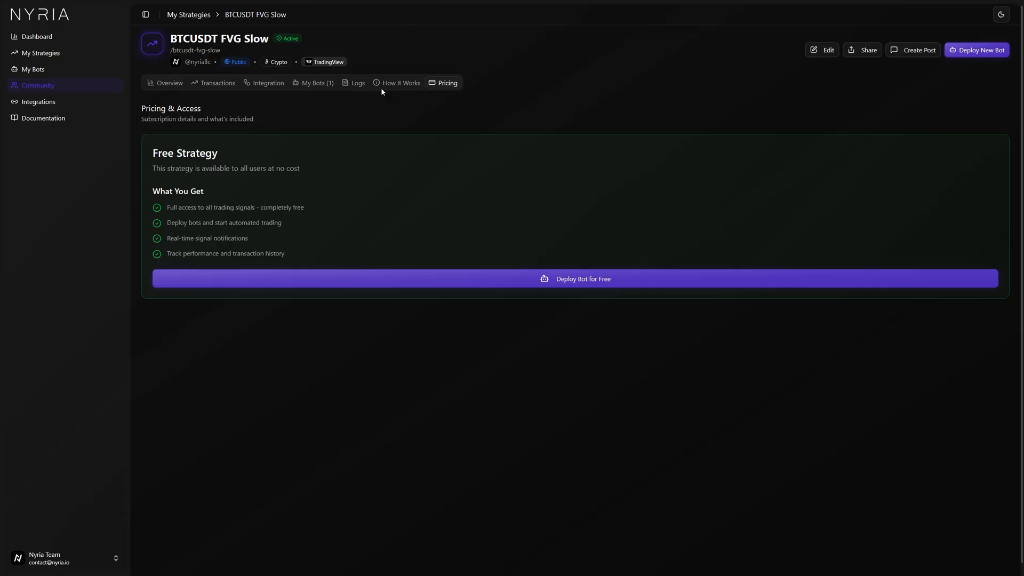
# Open the strategy's deployed bot logs and inspect a BTO order's broker request and response metadata.
pyautogui.click(315, 84)
pyautogui.click(158, 146)
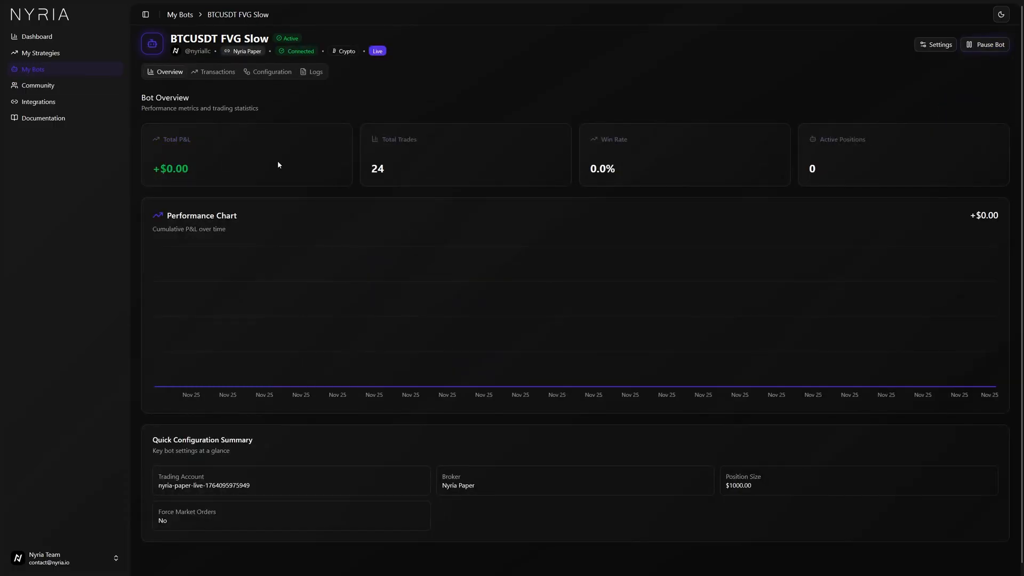
pyautogui.click(314, 72)
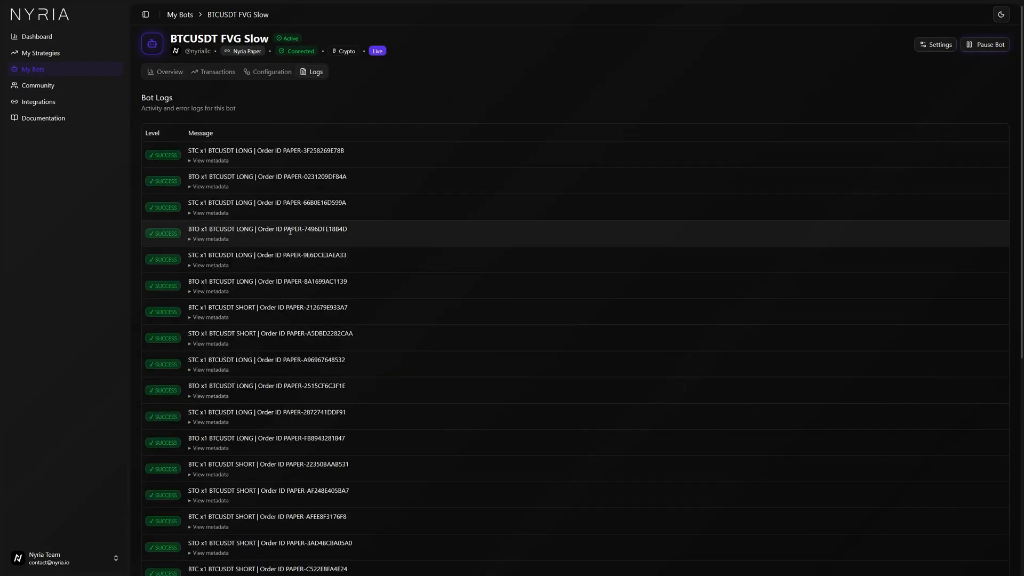
pyautogui.click(211, 214)
pyautogui.click(208, 213)
pyautogui.click(219, 189)
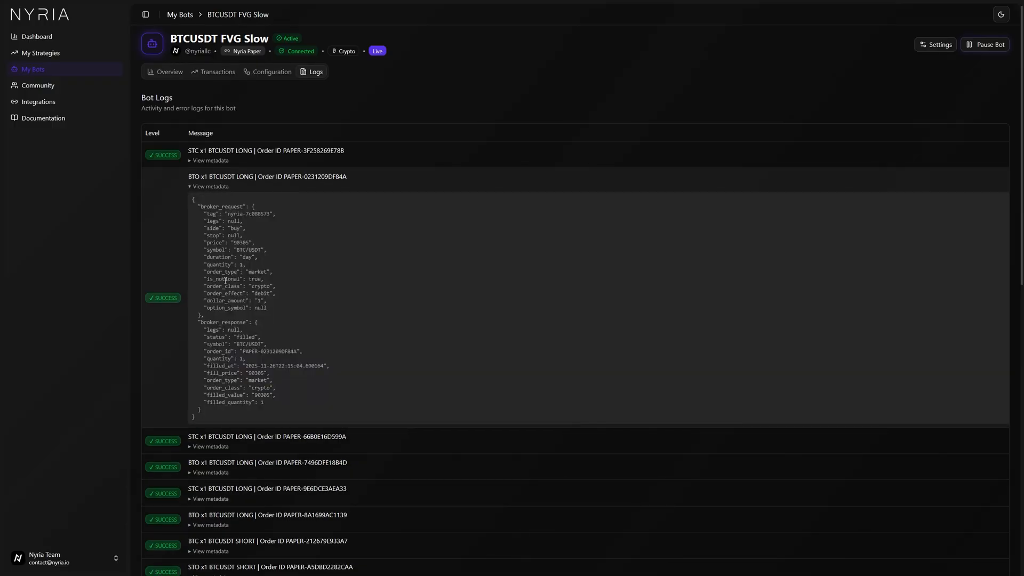
pyautogui.moveTo(216, 209); pyautogui.dragTo(258, 408)
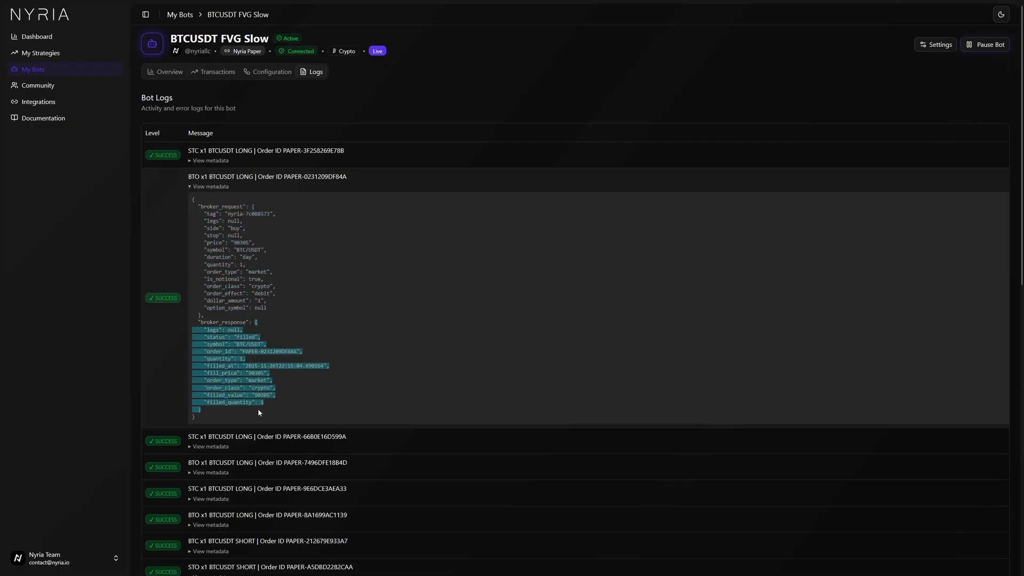
pyautogui.click(350, 395)
pyautogui.click(209, 190)
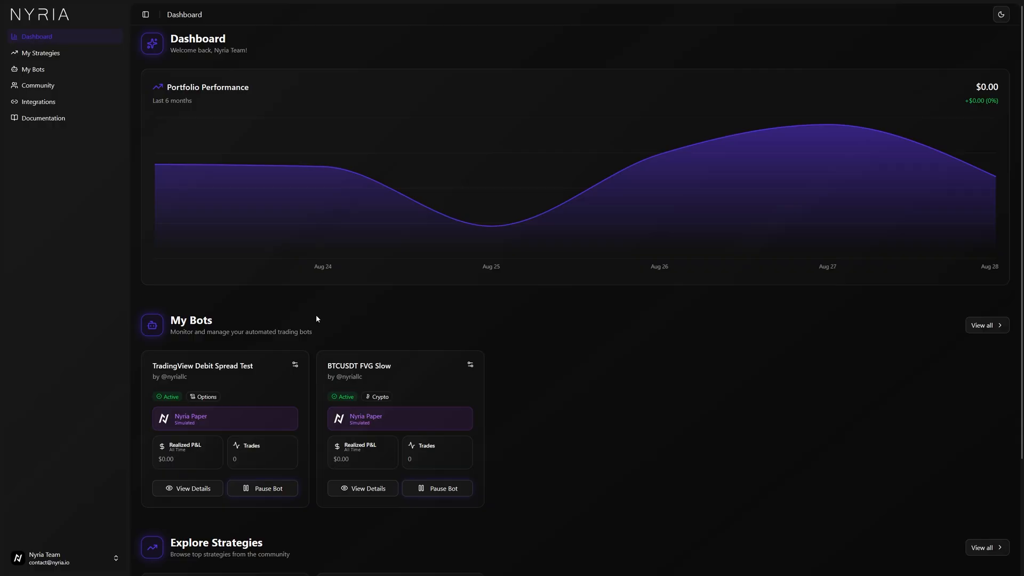
# Open the documentation and read through the Welcome to Nyria overview page.
pyautogui.click(65, 126)
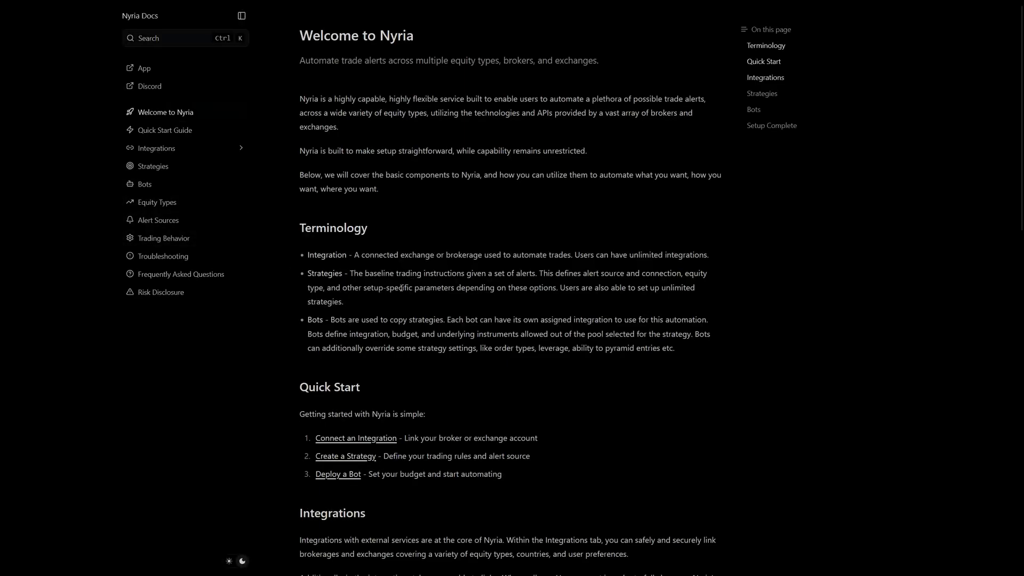
pyautogui.scroll(-4, 401, 288)
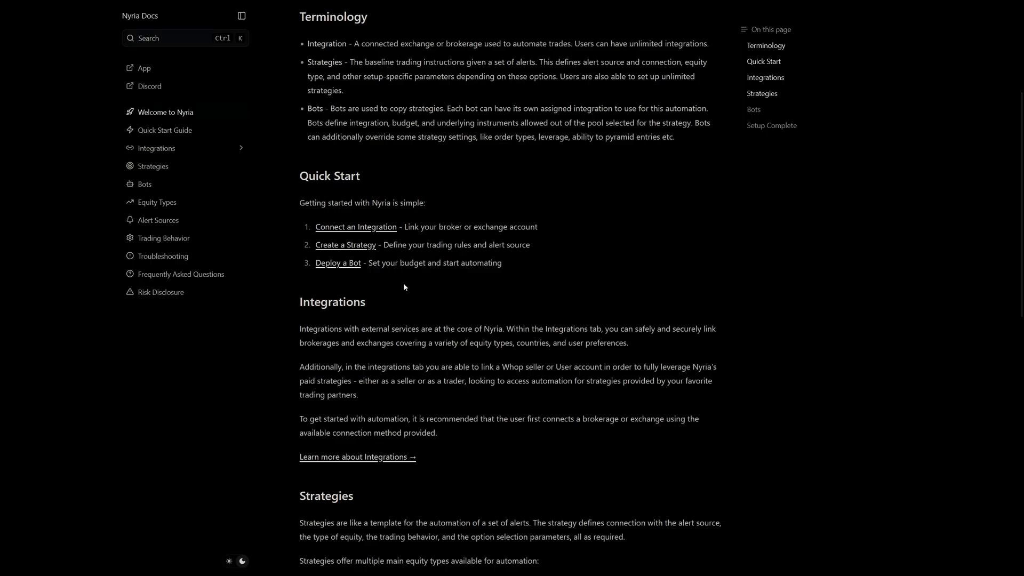
pyautogui.scroll(-4, 404, 287)
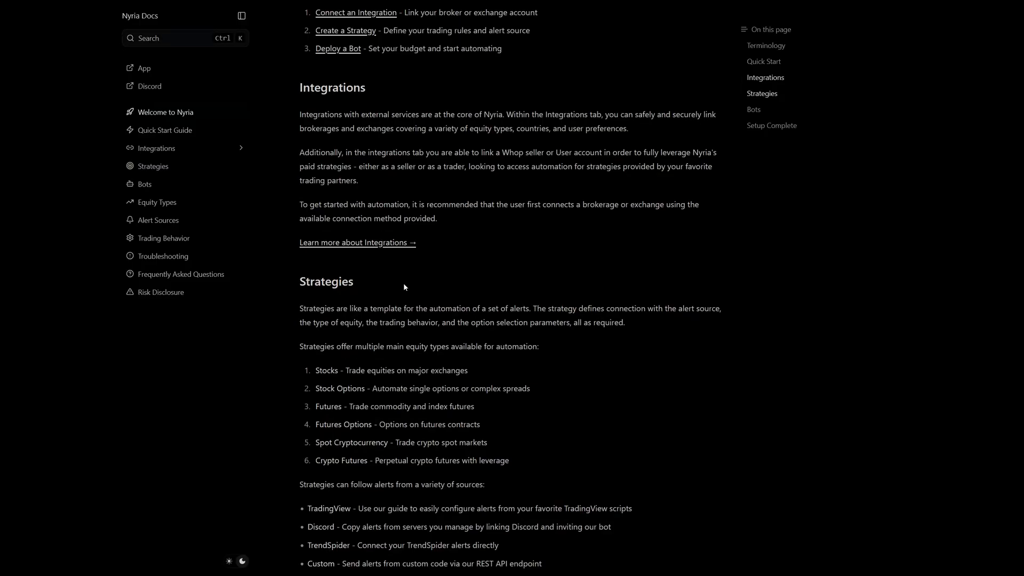
pyautogui.scroll(-3, 404, 287)
pyautogui.scroll(-5, 405, 284)
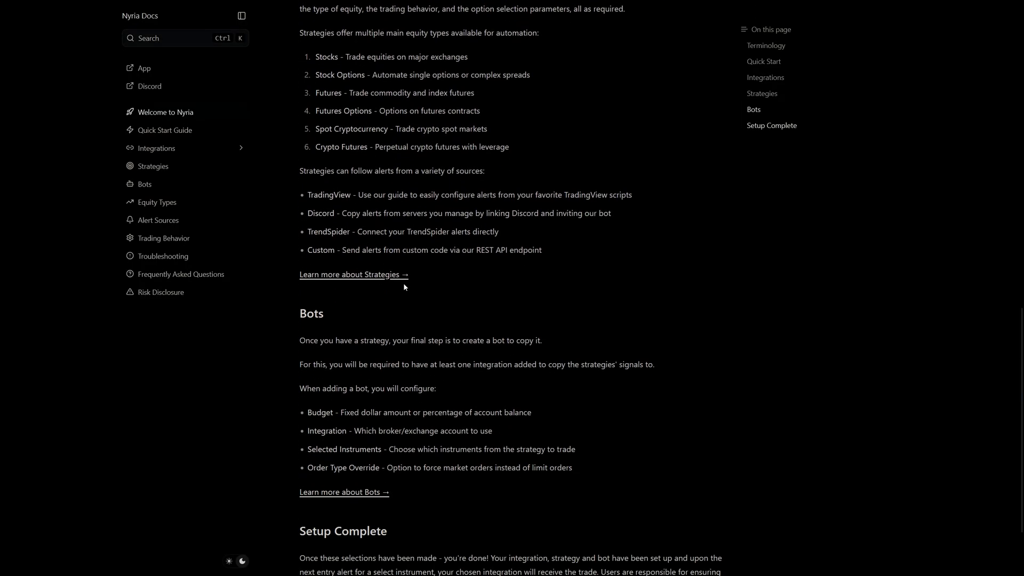